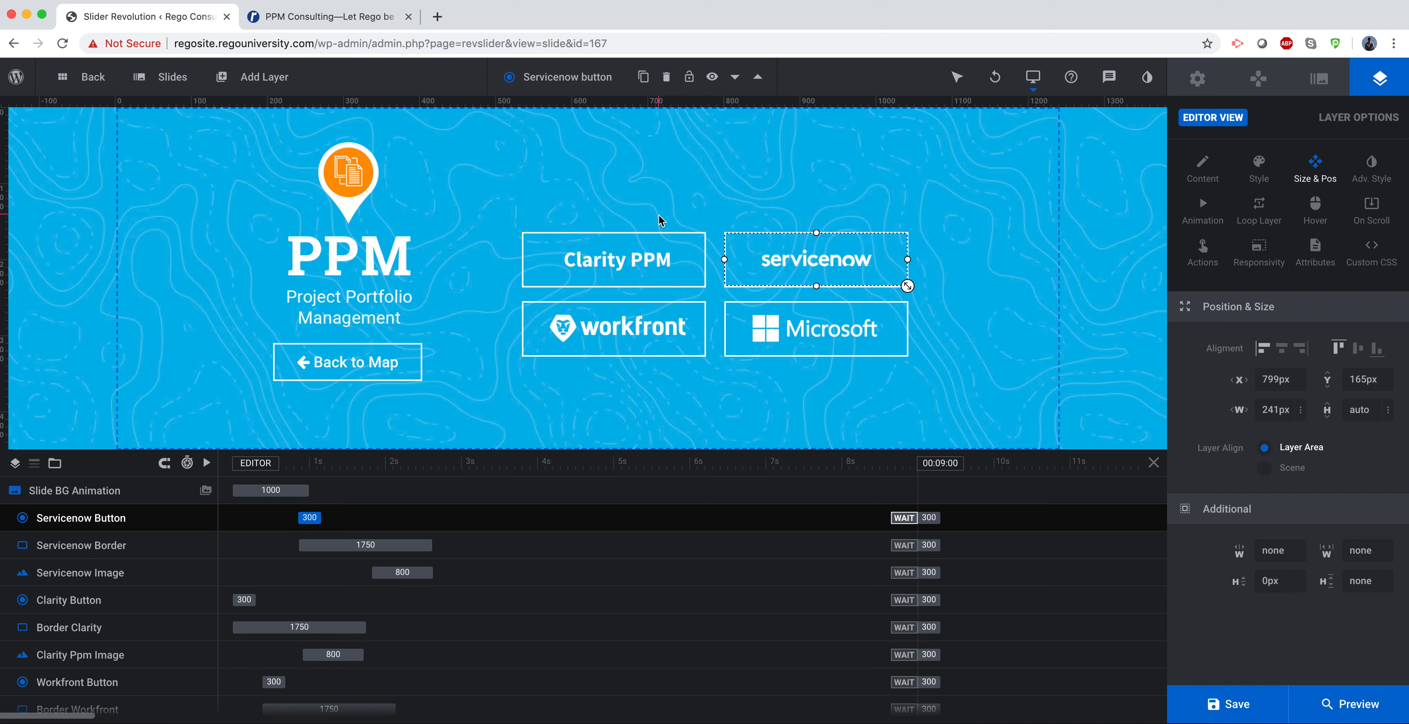
- Add a new group layer to the slide and rename it "ServiceNow Group"
{"action": "mouse_move", "coordinate": [174, 99]}
{"action": "mouse_move", "coordinate": [254, 82]}
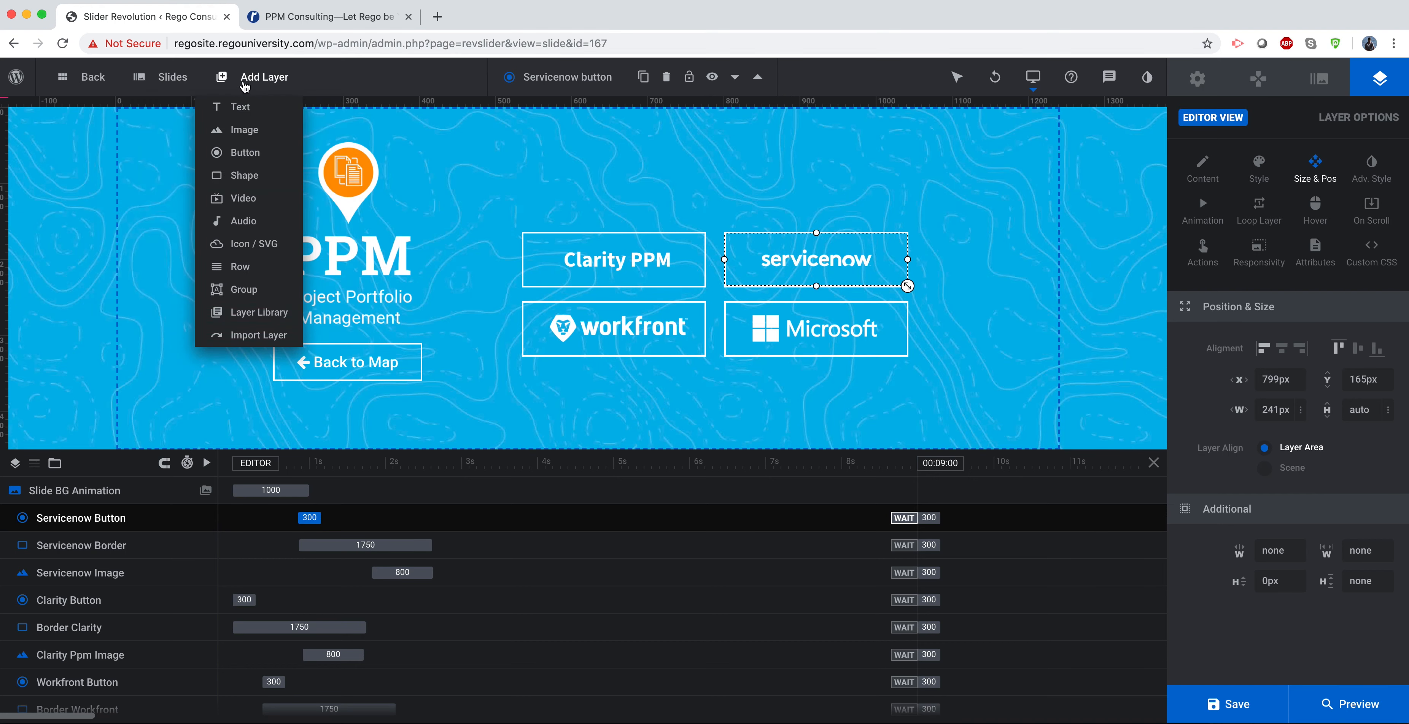
{"action": "left_click", "coordinate": [261, 296]}
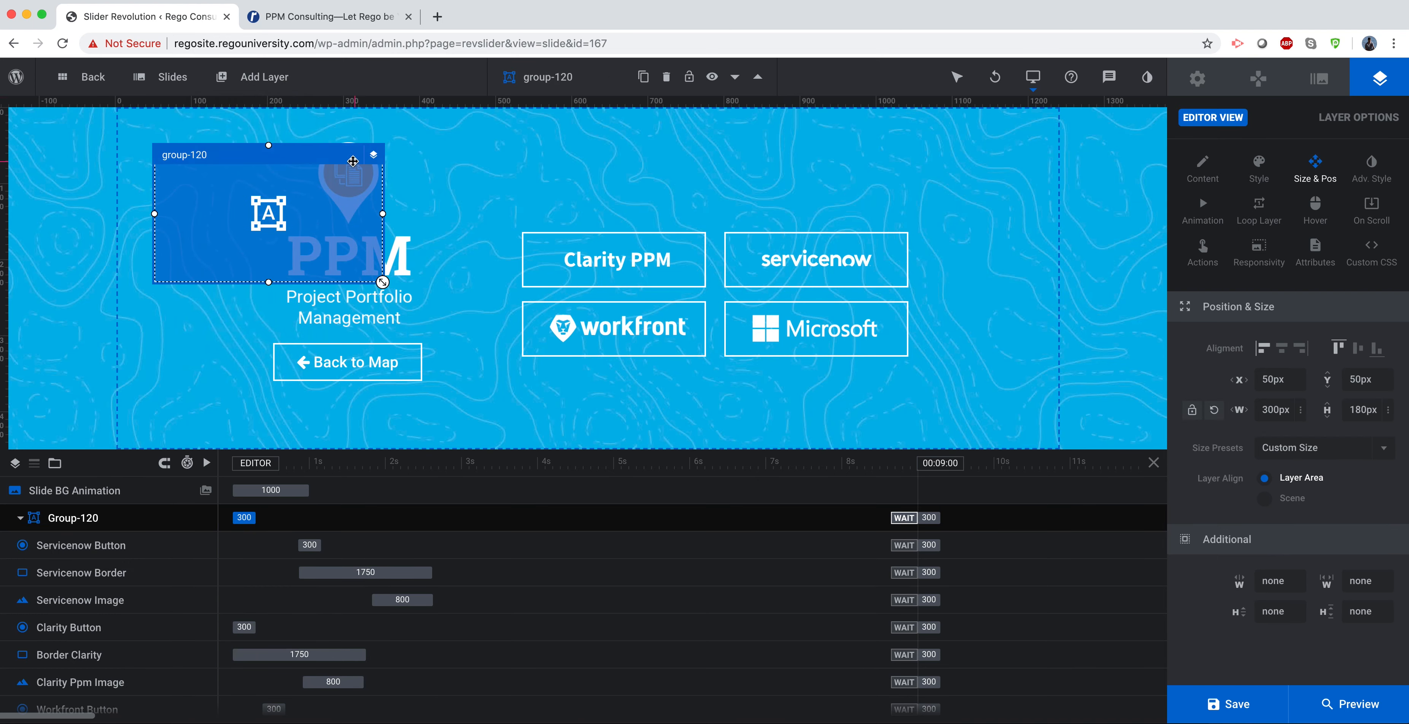
{"action": "left_click_drag", "start_coordinate": [372, 160], "coordinate": [426, 149]}
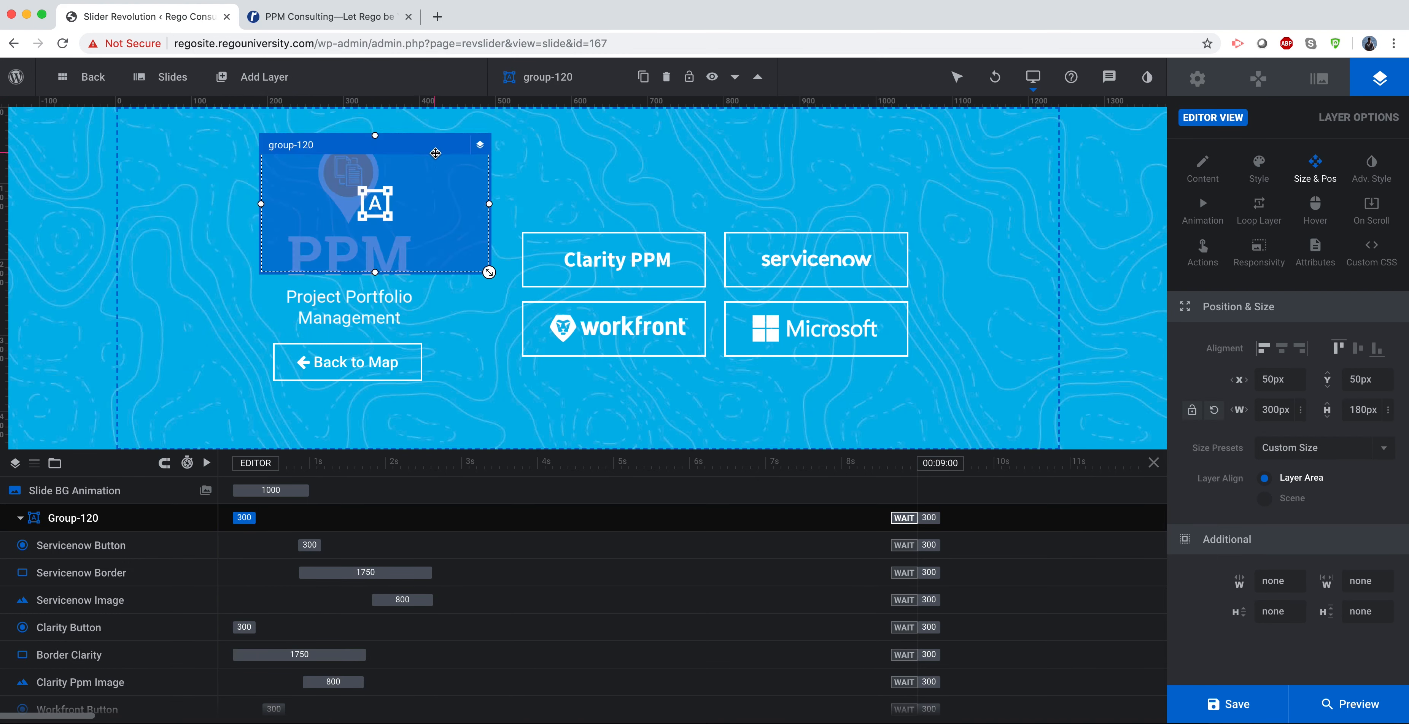
{"action": "left_click", "coordinate": [580, 79]}
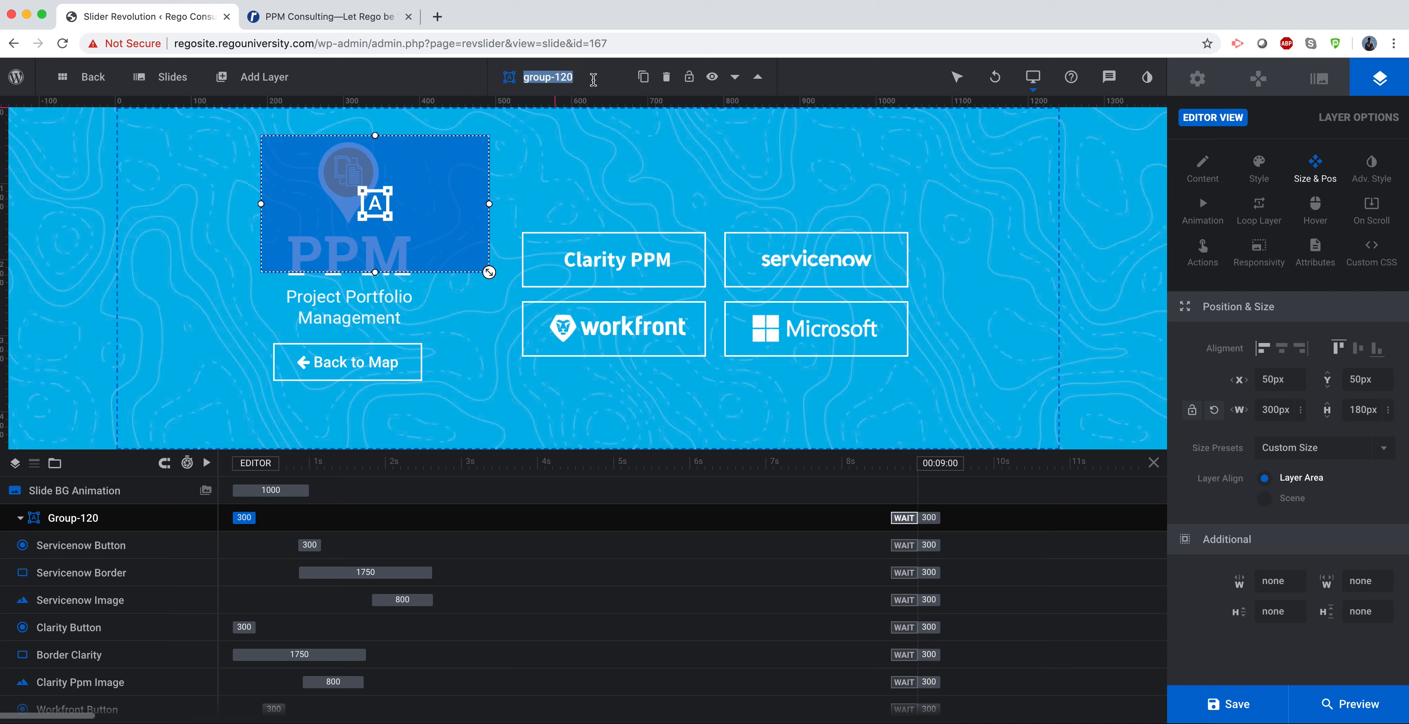
{"action": "type", "text": "S"}
{"action": "type", "text": "p"}
{"action": "left_click", "coordinate": [1276, 411]}
{"action": "type", "text": "erviceNow Grou"}
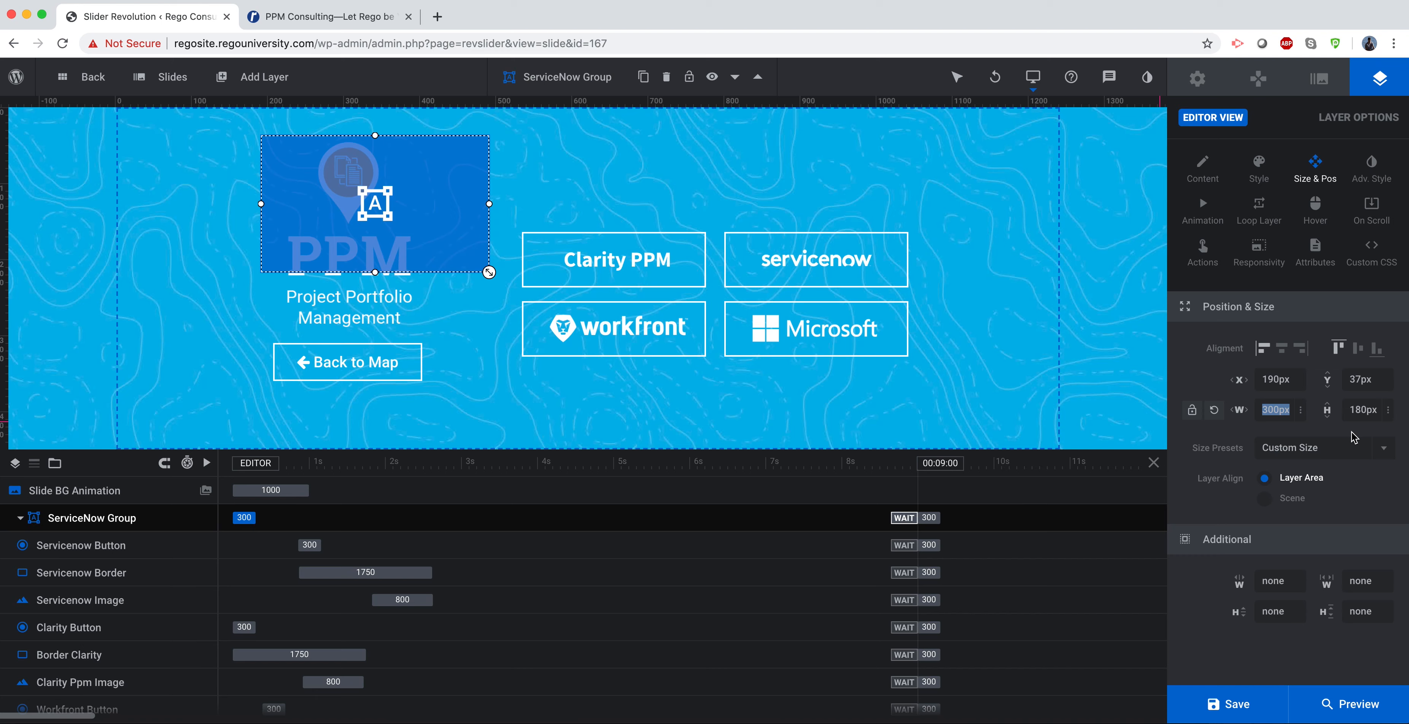
- Set the ServiceNow Group's size to 250 px wide by 80 px high and centre it horizontally and vertically
{"action": "type", "text": "250"}
{"action": "key", "text": "Tab"}
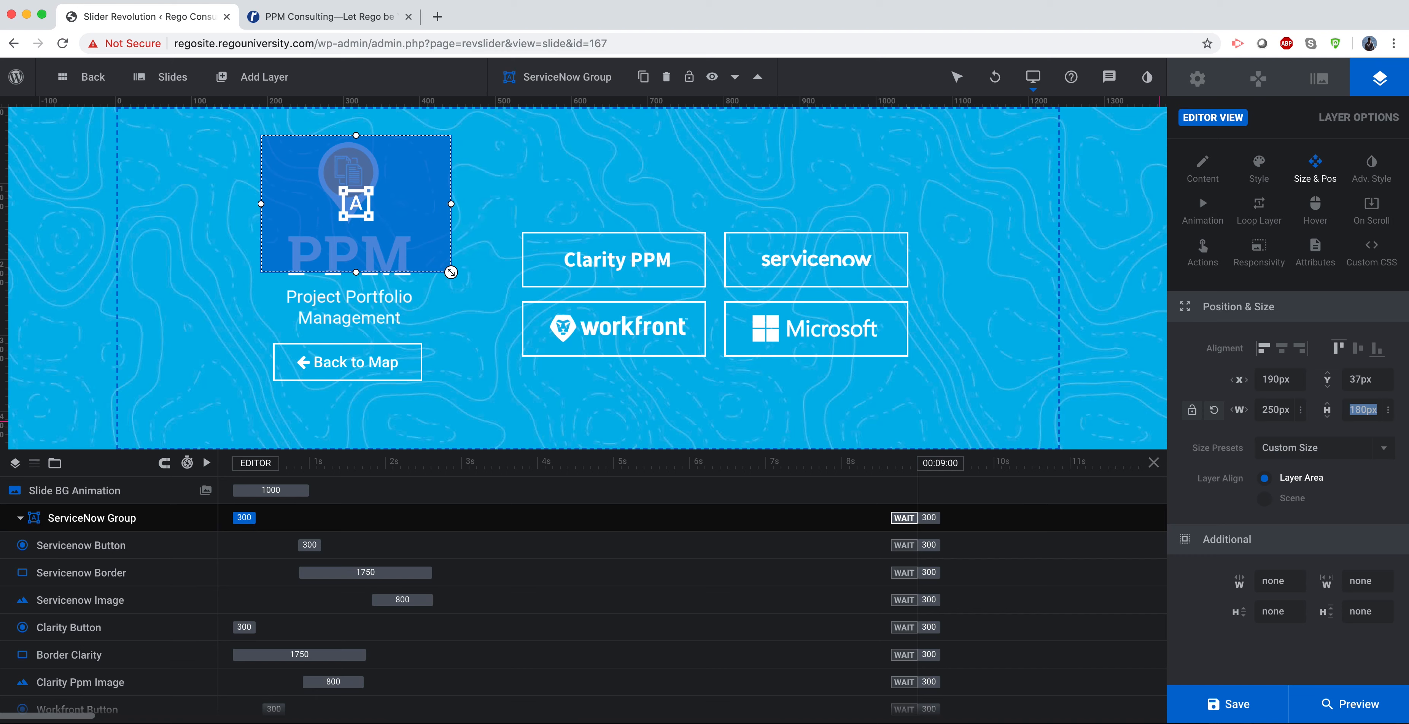
{"action": "type", "text": "80"}
{"action": "key", "text": "Tab"}
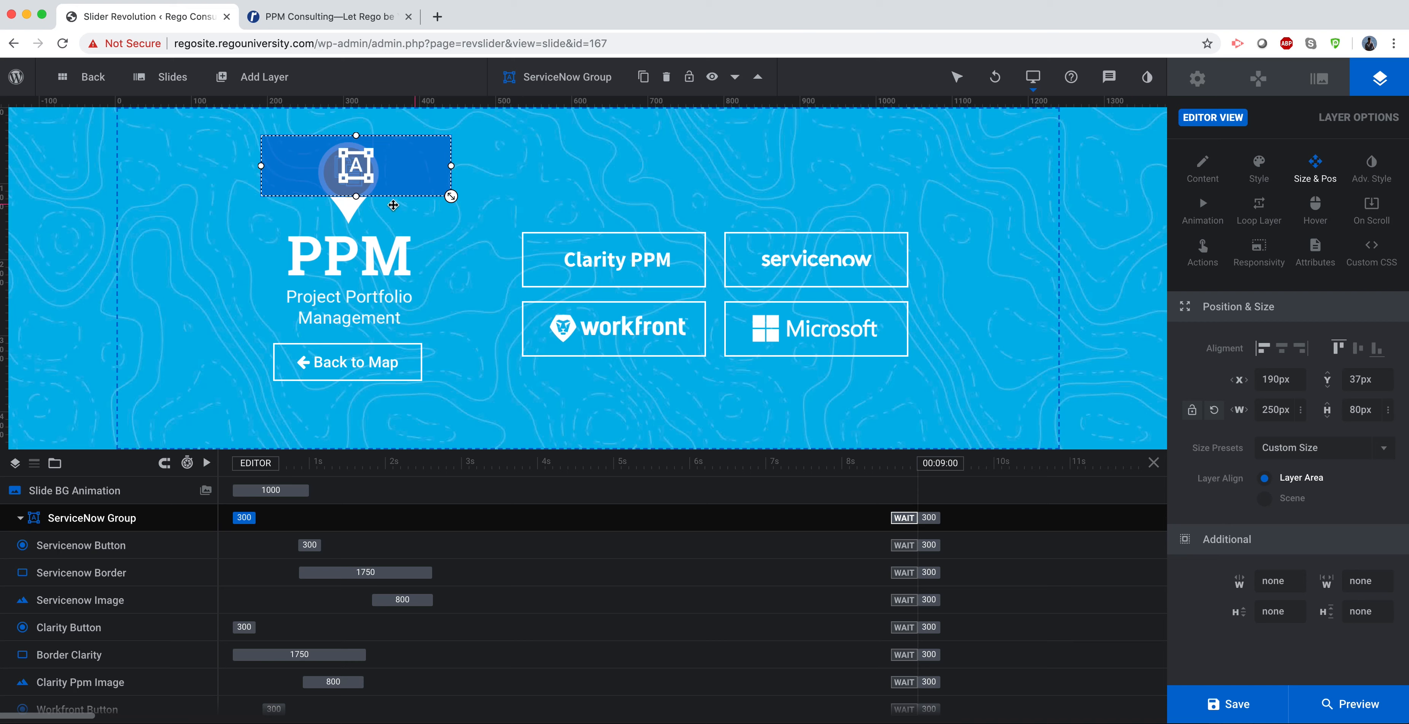
{"action": "left_click", "coordinate": [1281, 348]}
{"action": "left_click", "coordinate": [1358, 350]}
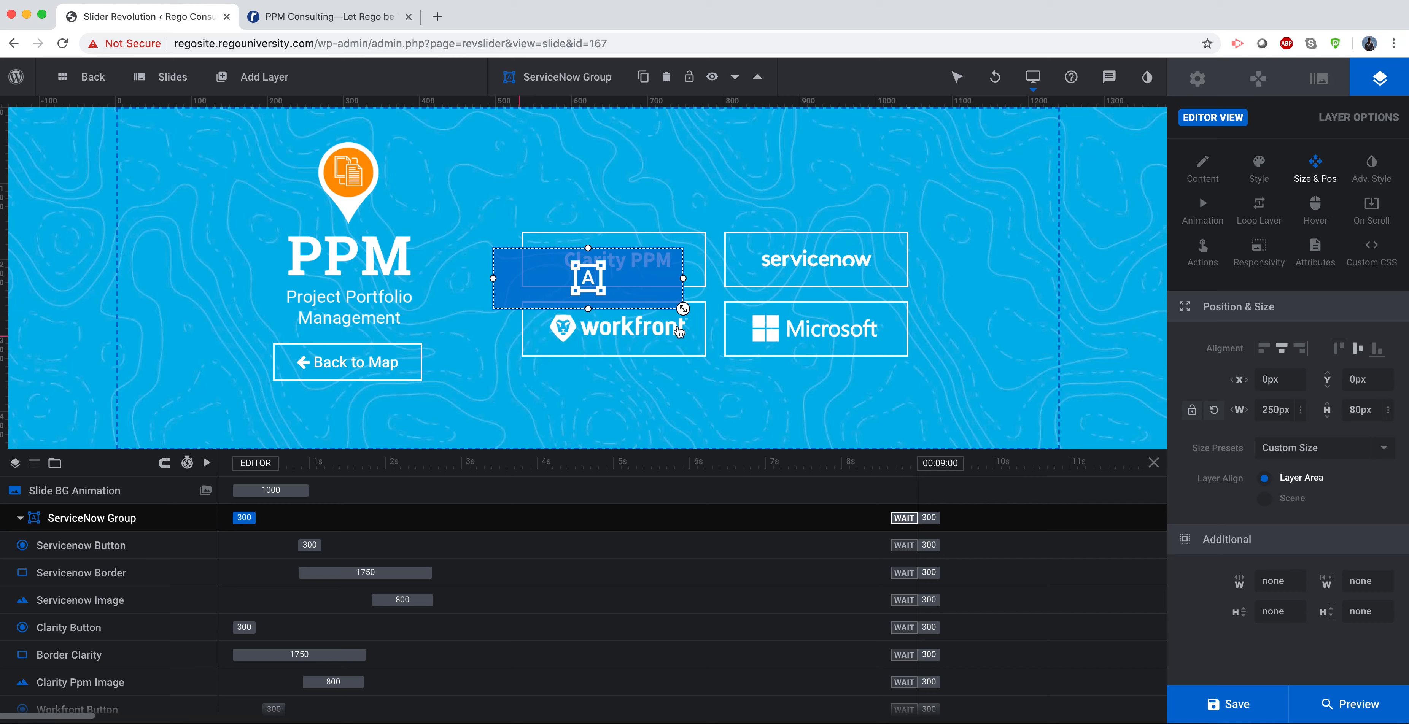
- Centre the Servicenow button, border and image layers horizontally and vertically so they line up with the new group
{"action": "left_click", "coordinate": [140, 552]}
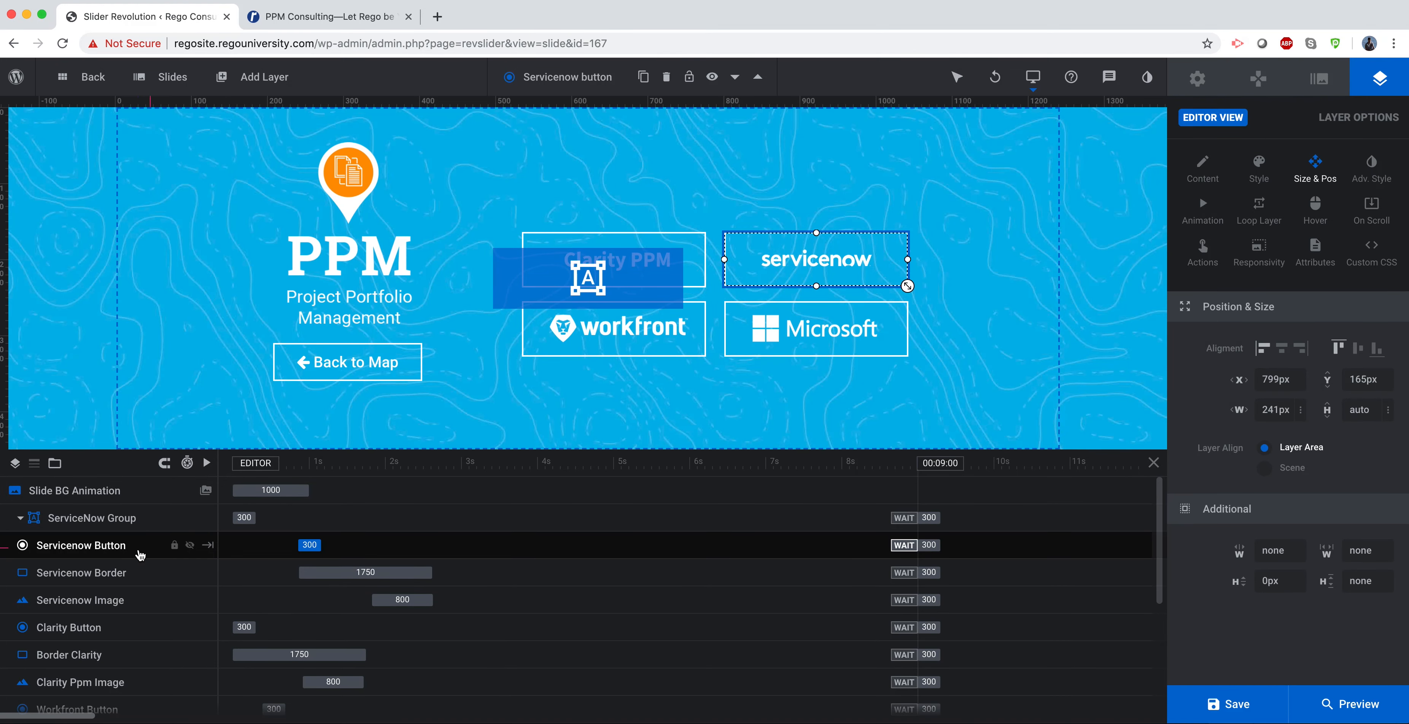
{"action": "left_click", "coordinate": [1281, 348]}
{"action": "left_click", "coordinate": [1359, 350]}
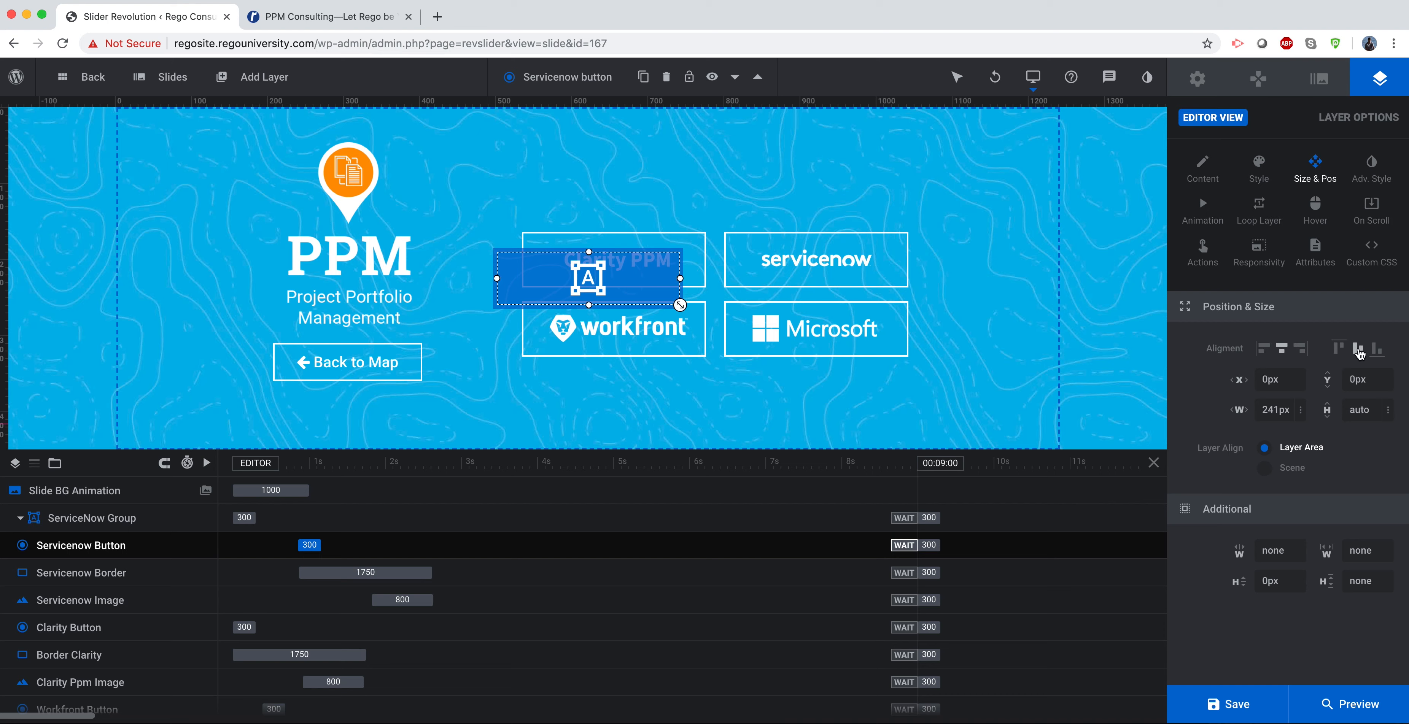
{"action": "left_click", "coordinate": [141, 578]}
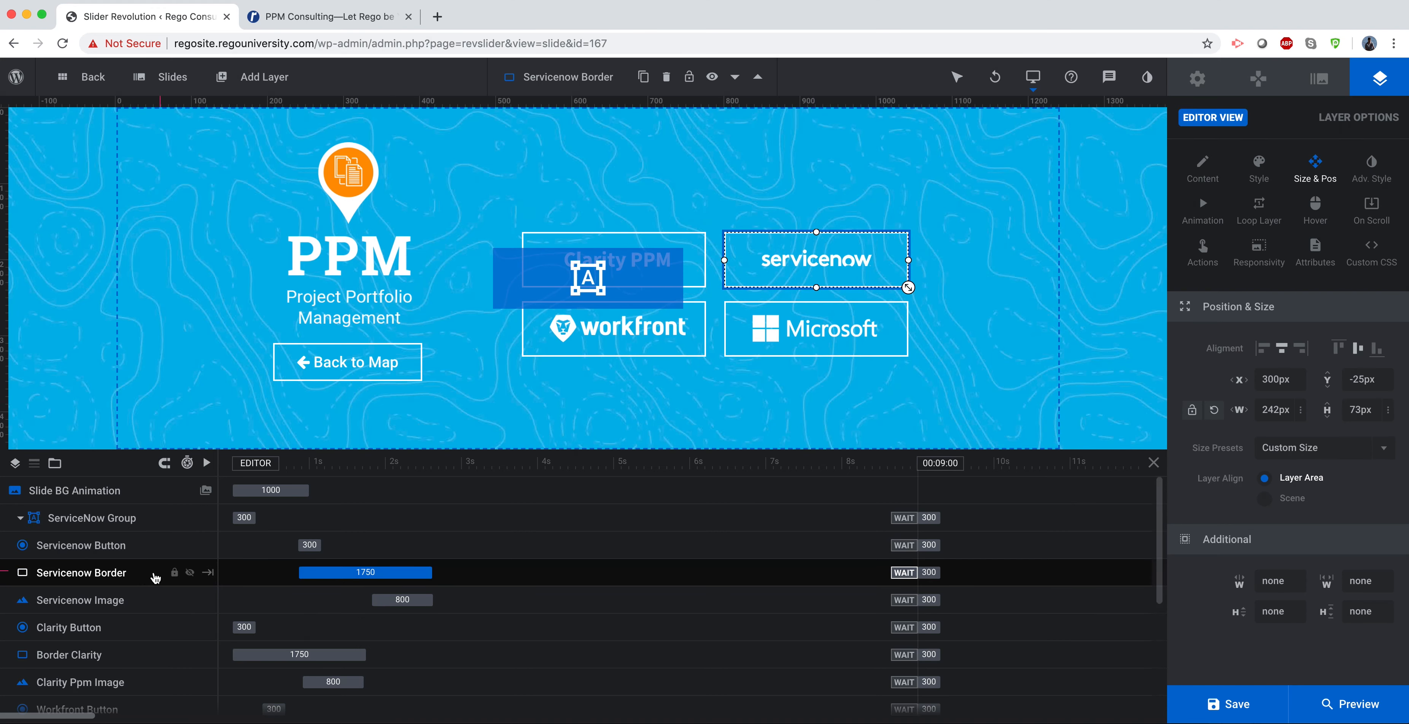
{"action": "left_click", "coordinate": [1282, 350]}
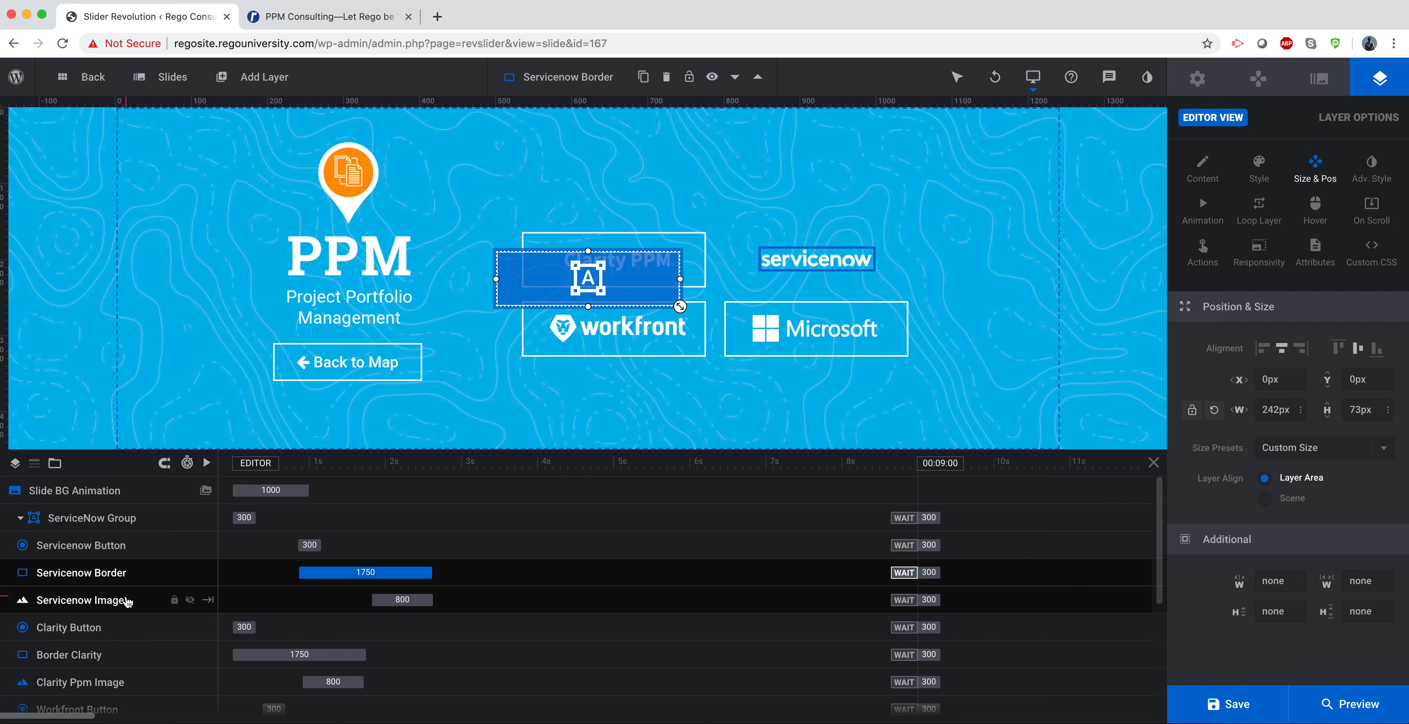
{"action": "left_click", "coordinate": [132, 601]}
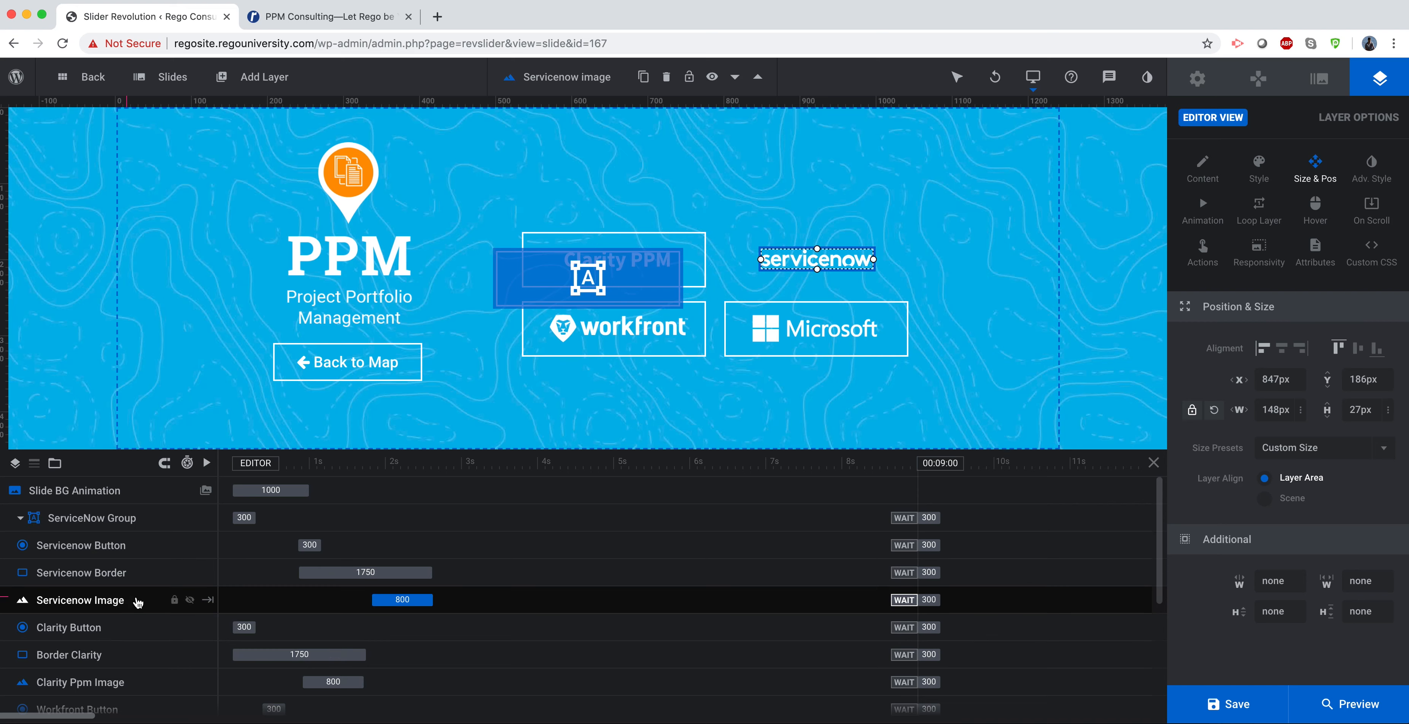
{"action": "left_click", "coordinate": [1282, 348]}
{"action": "left_click", "coordinate": [1359, 352]}
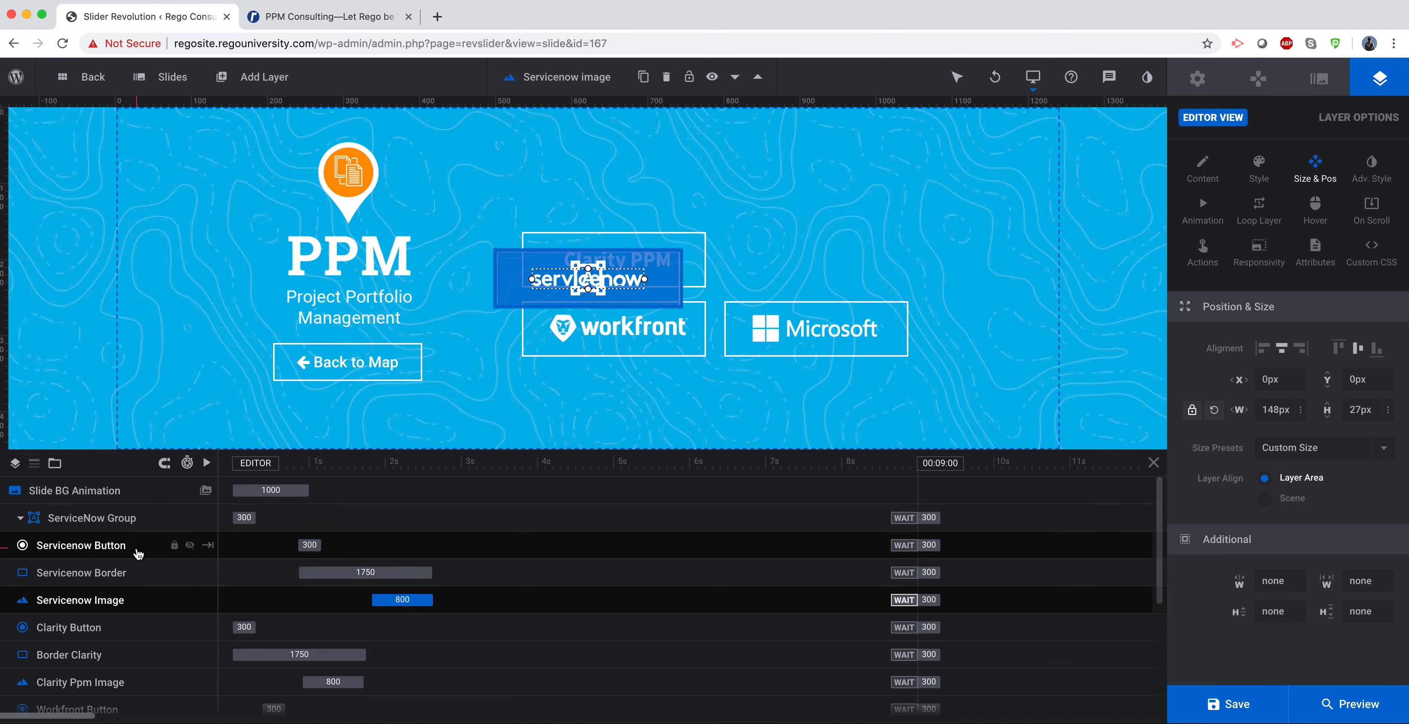
- Move the Servicenow button, border and image layers into the ServiceNow Group in the layer list
{"action": "left_click_drag", "start_coordinate": [136, 548], "coordinate": [141, 537]}
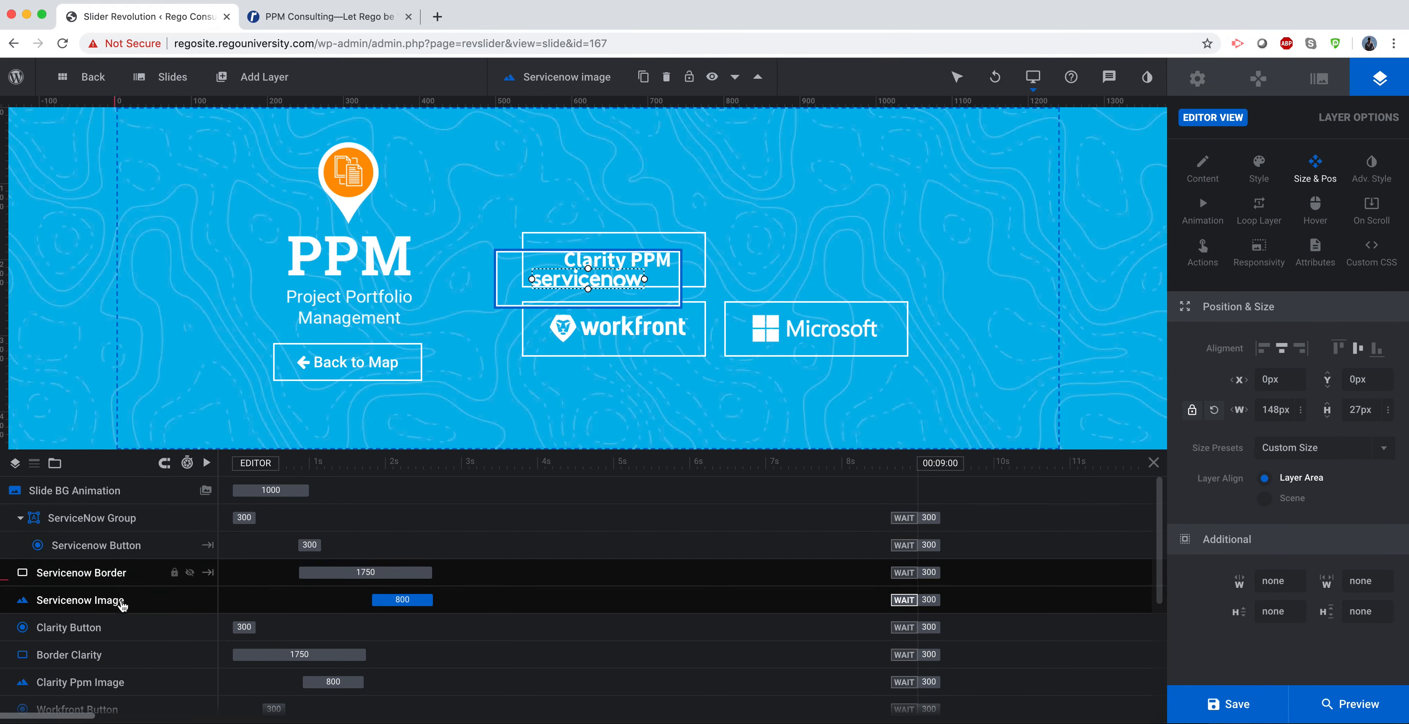
{"action": "left_click_drag", "start_coordinate": [137, 580], "coordinate": [40, 595]}
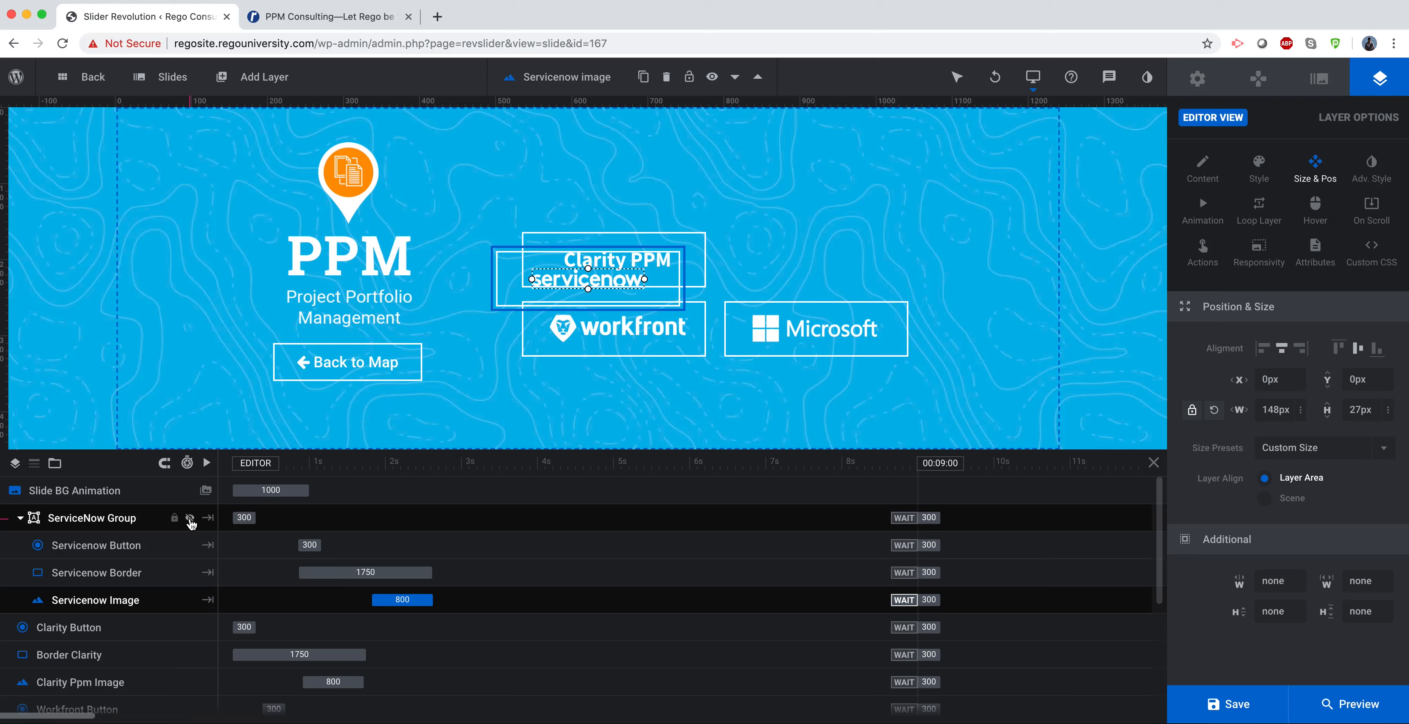
{"action": "left_click", "coordinate": [190, 519]}
{"action": "left_click", "coordinate": [190, 518]}
- Move the ServiceNow Group to the empty spot beside Clarity PPM, at about X 301 px, Y -26 px, and collapse its layer list
{"action": "left_click", "coordinate": [109, 521]}
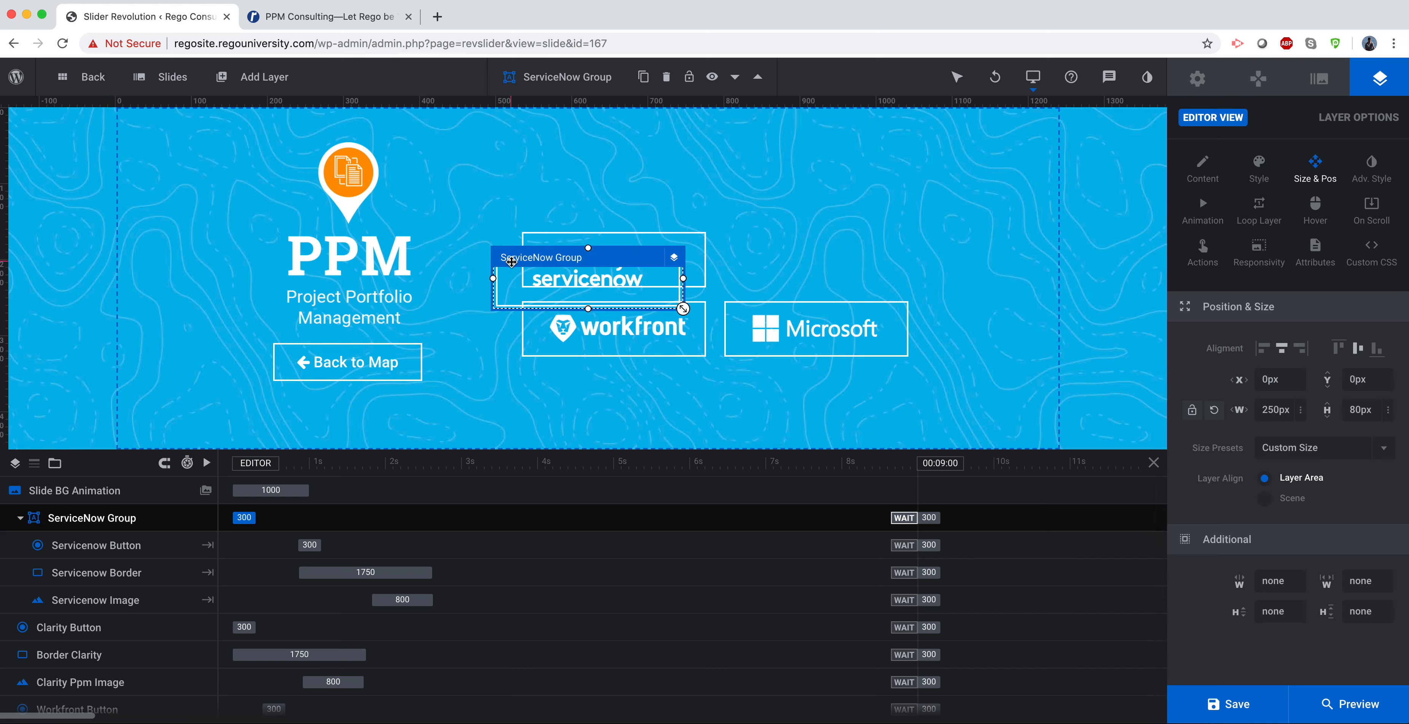
{"action": "left_click_drag", "start_coordinate": [511, 262], "coordinate": [742, 247]}
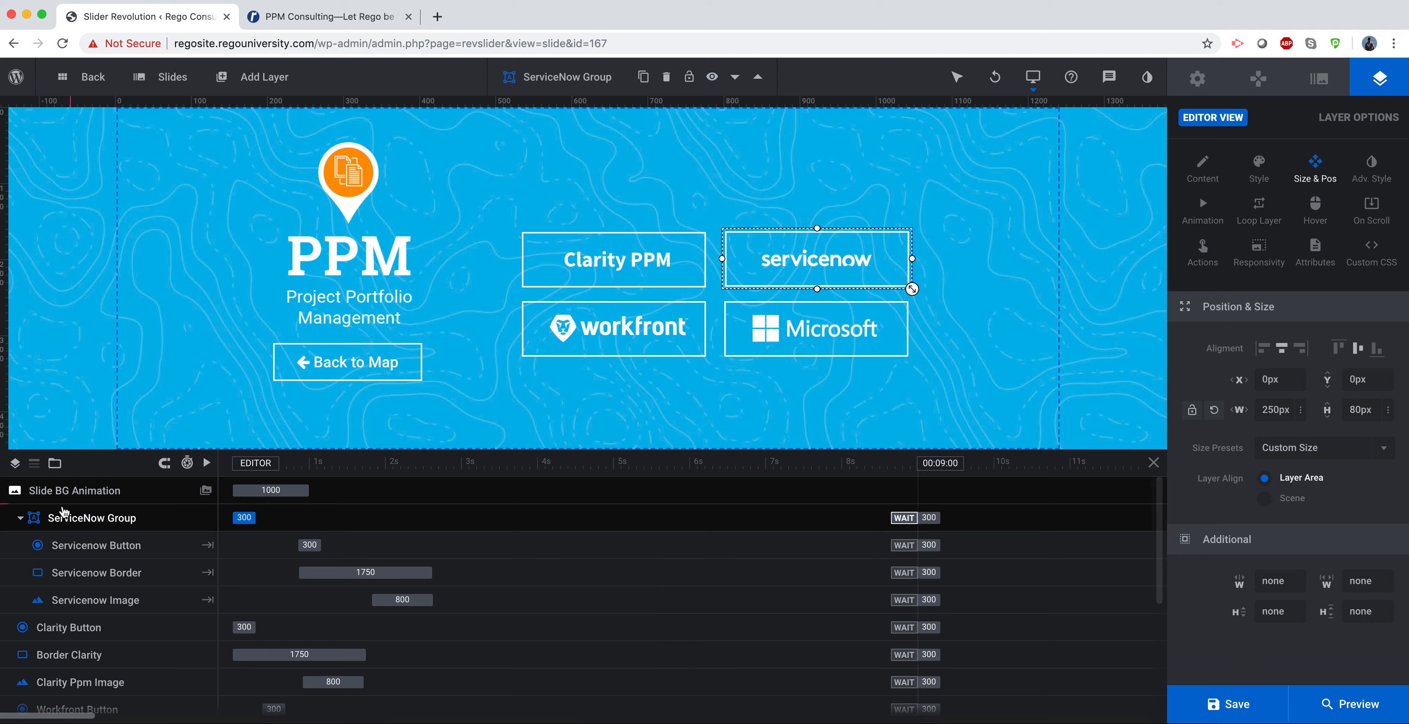
{"action": "left_click", "coordinate": [21, 518]}
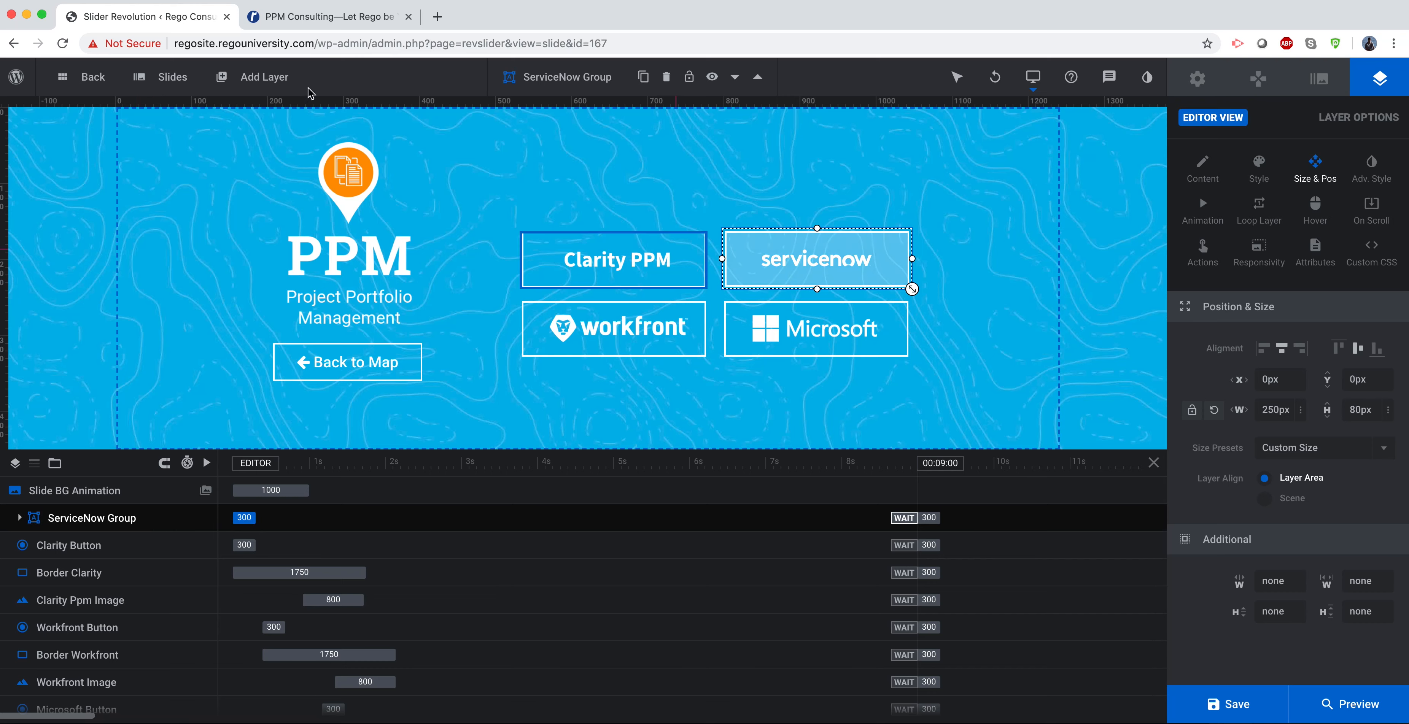
- Add a second group layer, size it to 250 by 80 px, and centre it horizontally and vertically
{"action": "mouse_move", "coordinate": [235, 89]}
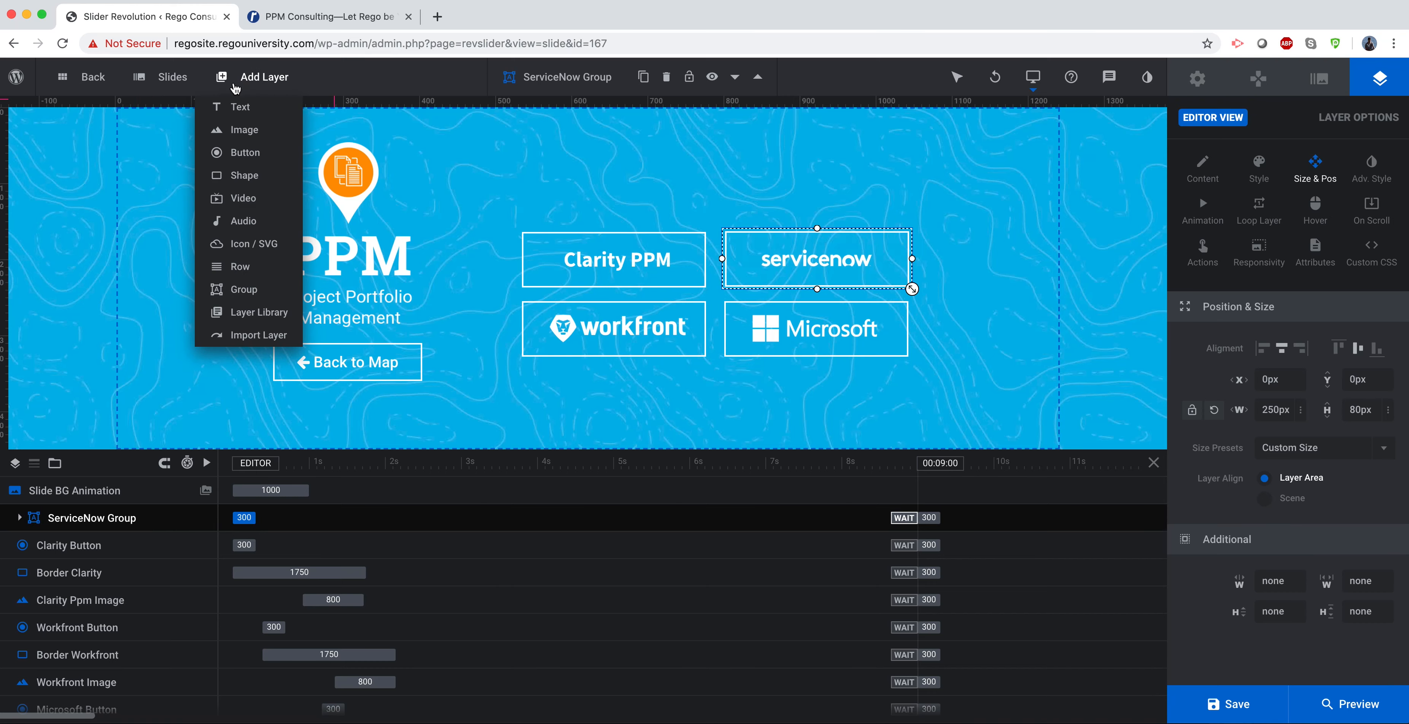
{"action": "left_click", "coordinate": [243, 290]}
{"action": "left_click", "coordinate": [1286, 410]}
{"action": "type", "text": "250"}
{"action": "key", "text": "Tab"}
{"action": "type", "text": "80"}
{"action": "key", "text": "Return"}
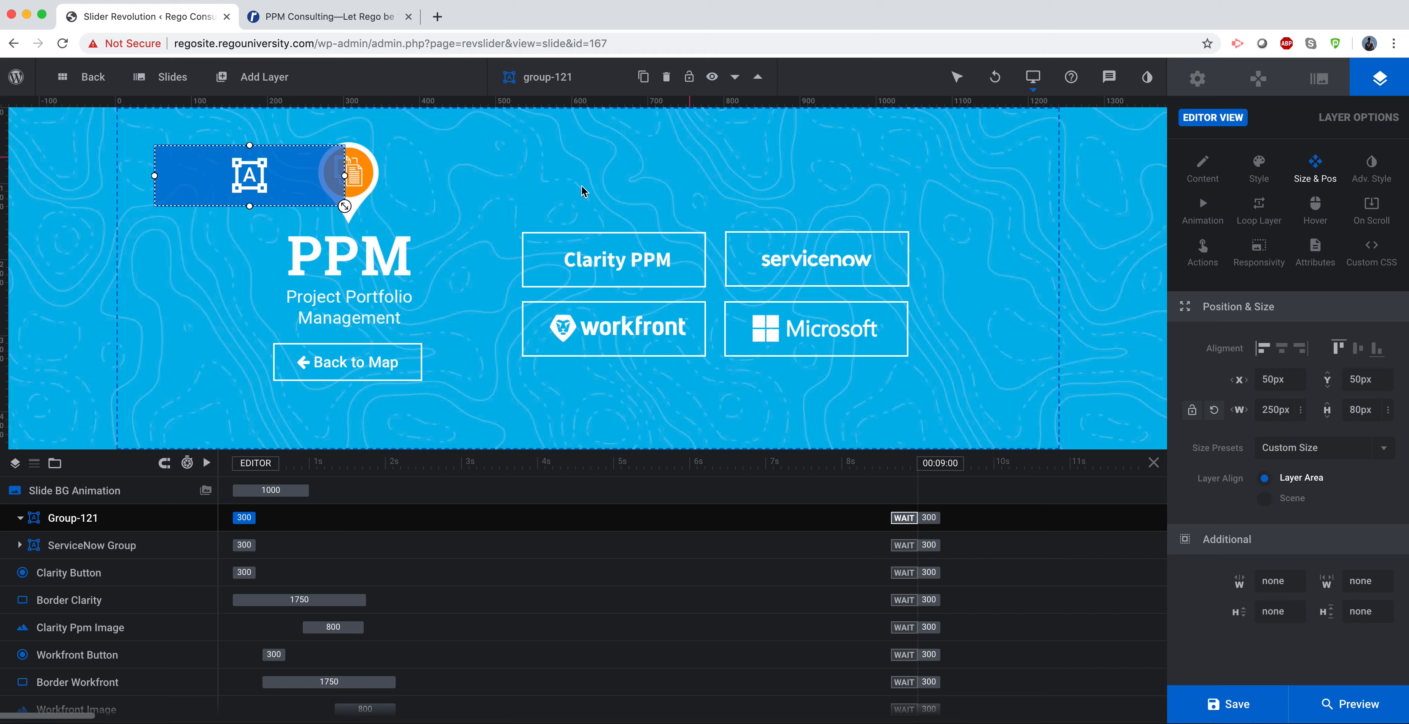
{"action": "left_click", "coordinate": [1281, 348]}
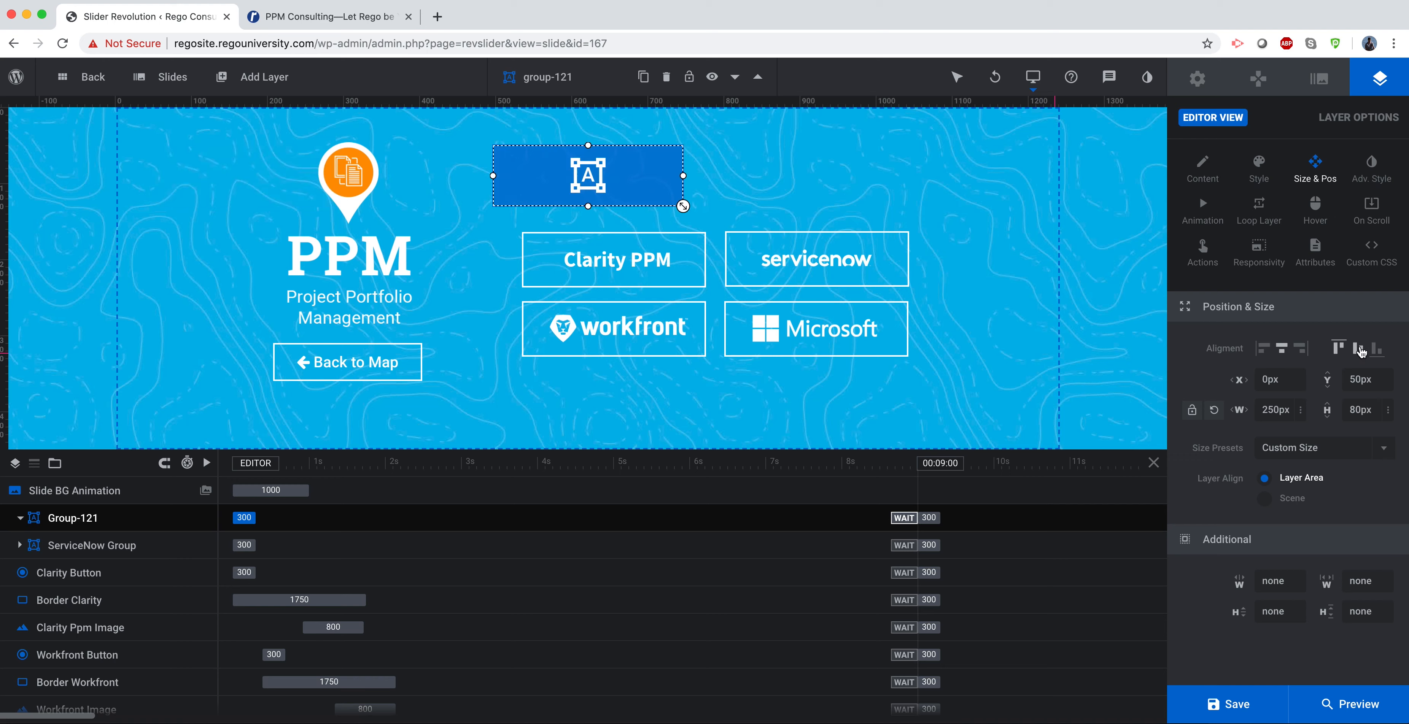
{"action": "left_click", "coordinate": [1358, 349]}
- Rename the new group layer "Clarity Group"
{"action": "left_click", "coordinate": [553, 77]}
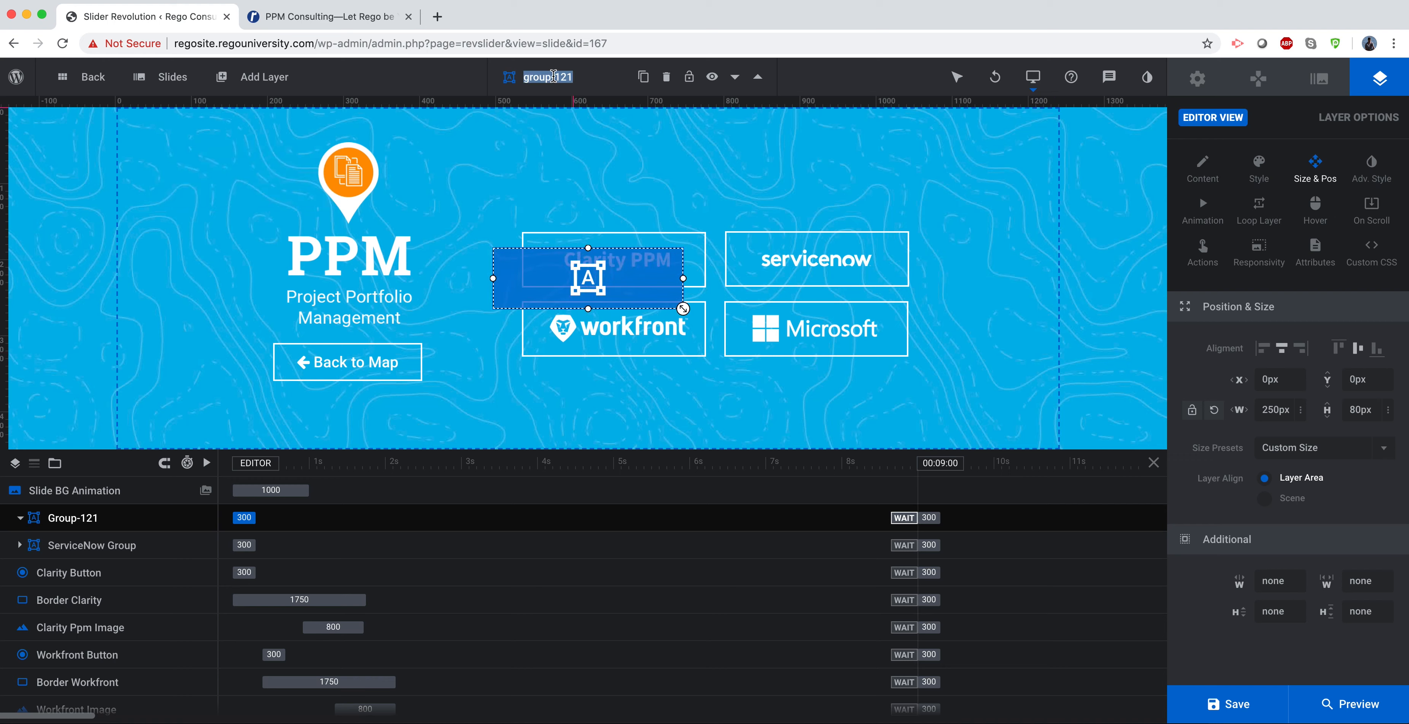
{"action": "type", "text": "c"}
{"action": "type", "text": "karity"}
{"action": "key", "text": "super+a"}
{"action": "type", "text": "c"}
{"action": "key", "text": "Return"}
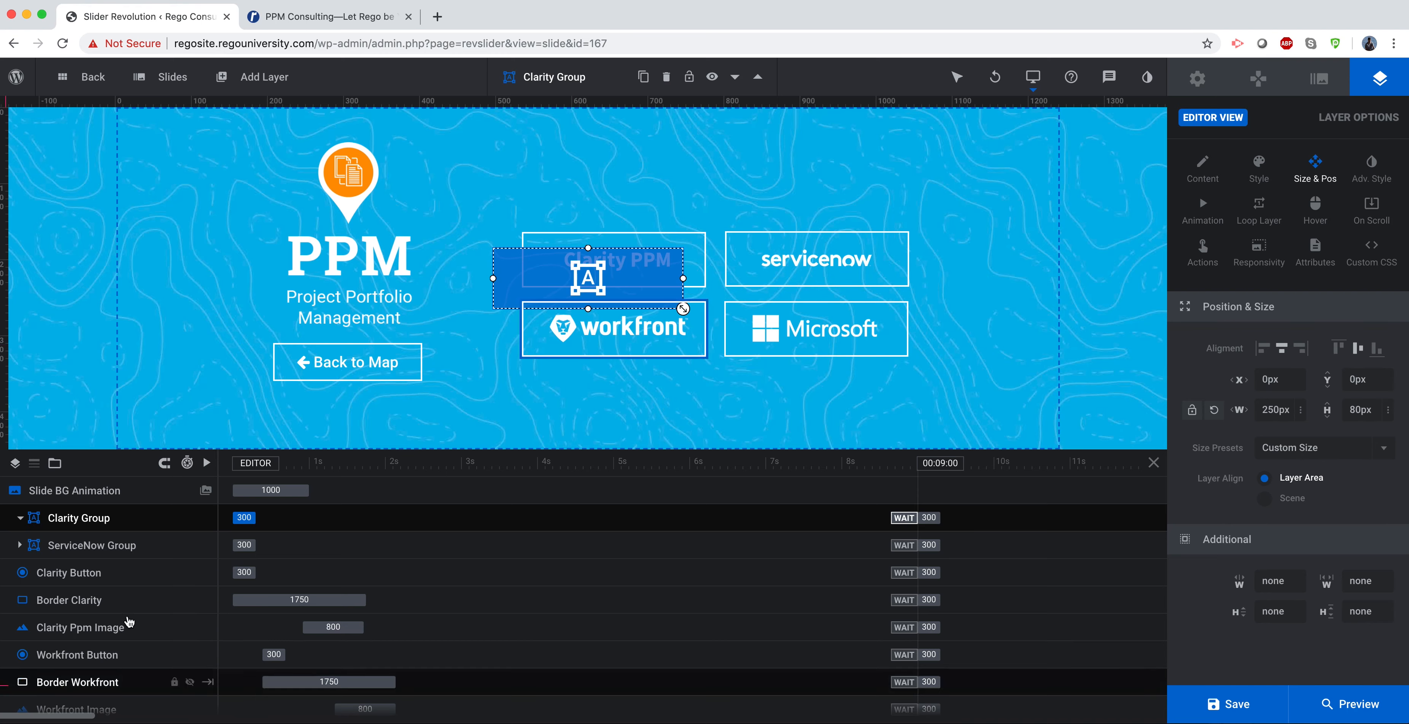
- Rename the Border Clarity layer "Clarity border"
{"action": "left_click", "coordinate": [131, 573]}
{"action": "left_click", "coordinate": [511, 247]}
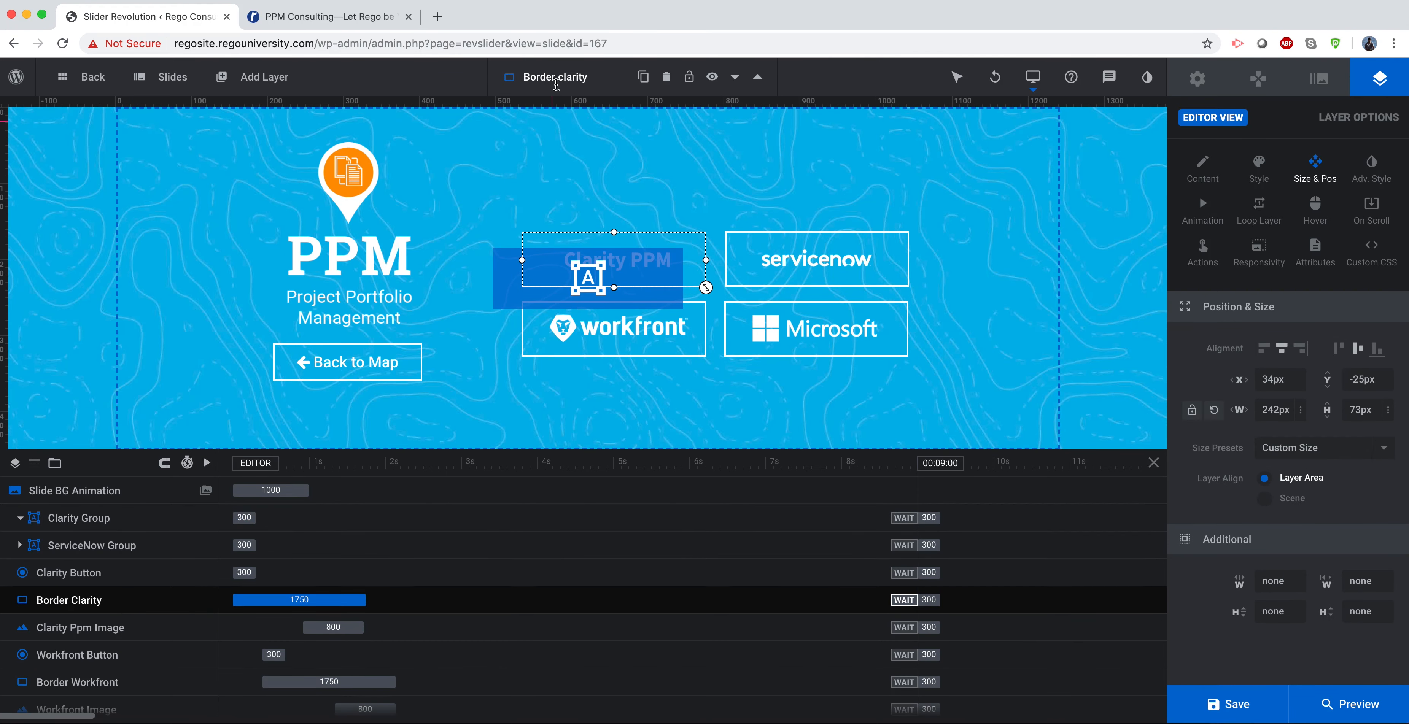
{"action": "left_click", "coordinate": [614, 77]}
{"action": "key", "text": "super+a"}
{"action": "type", "text": "Cl"}
{"action": "key", "text": "Return"}
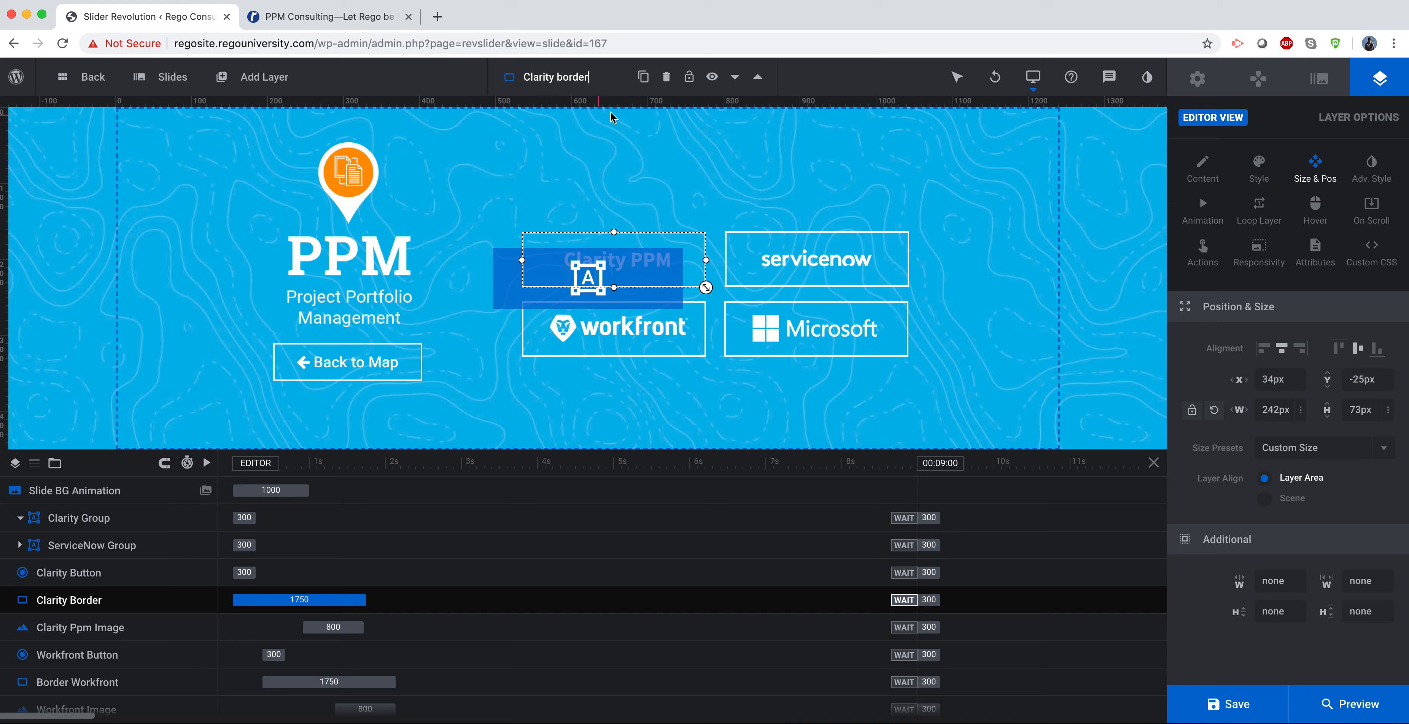
{"action": "key", "text": "Tab"}
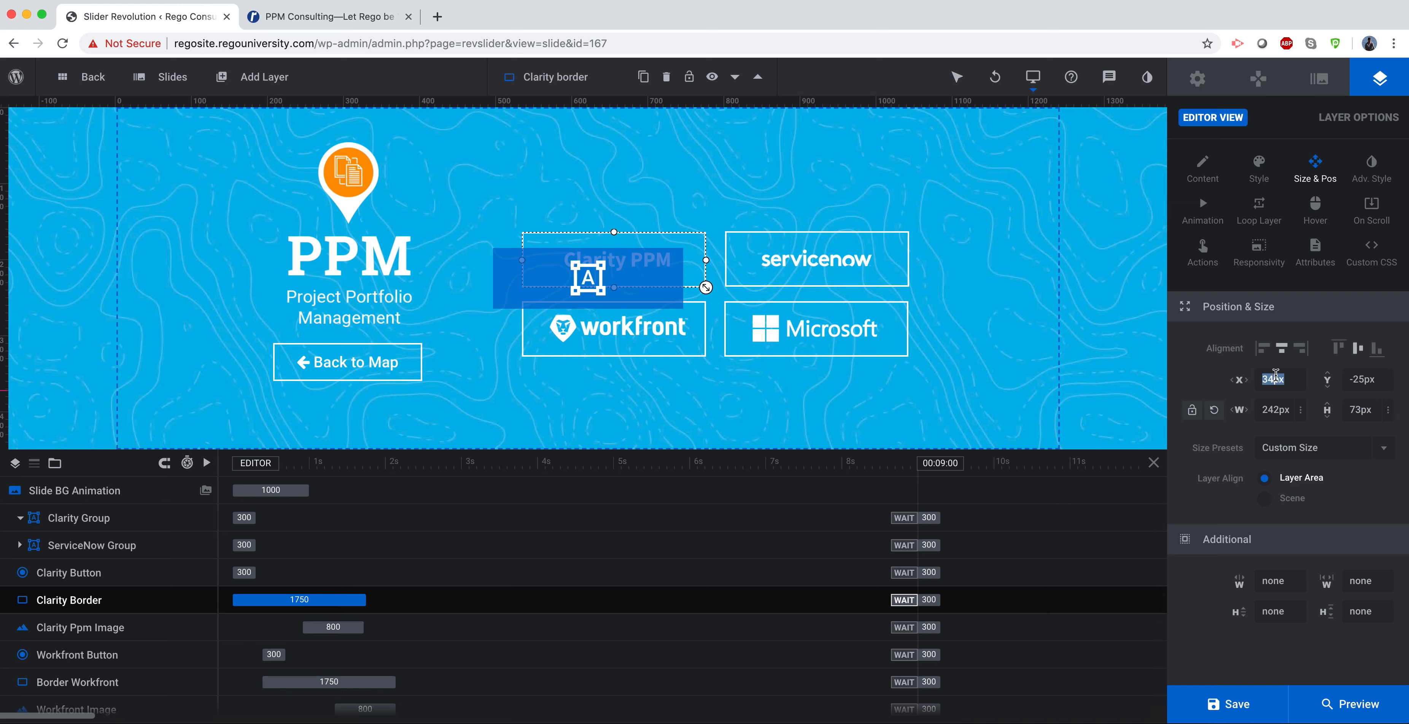
- Centre the Clarity border, button and PPM image layers horizontally and vertically
{"action": "left_click", "coordinate": [1283, 349]}
{"action": "left_click", "coordinate": [1352, 352]}
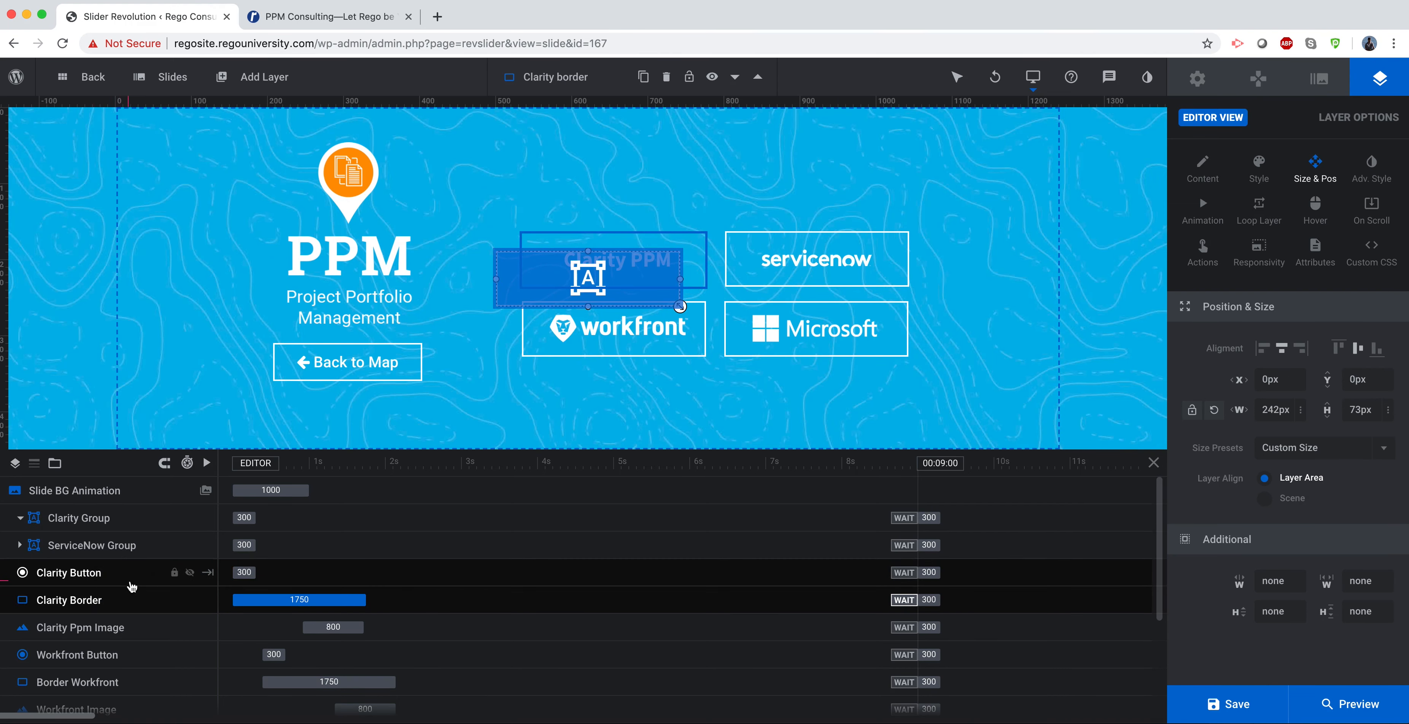
{"action": "left_click", "coordinate": [112, 574]}
{"action": "left_click", "coordinate": [1285, 350]}
{"action": "left_click", "coordinate": [1358, 352]}
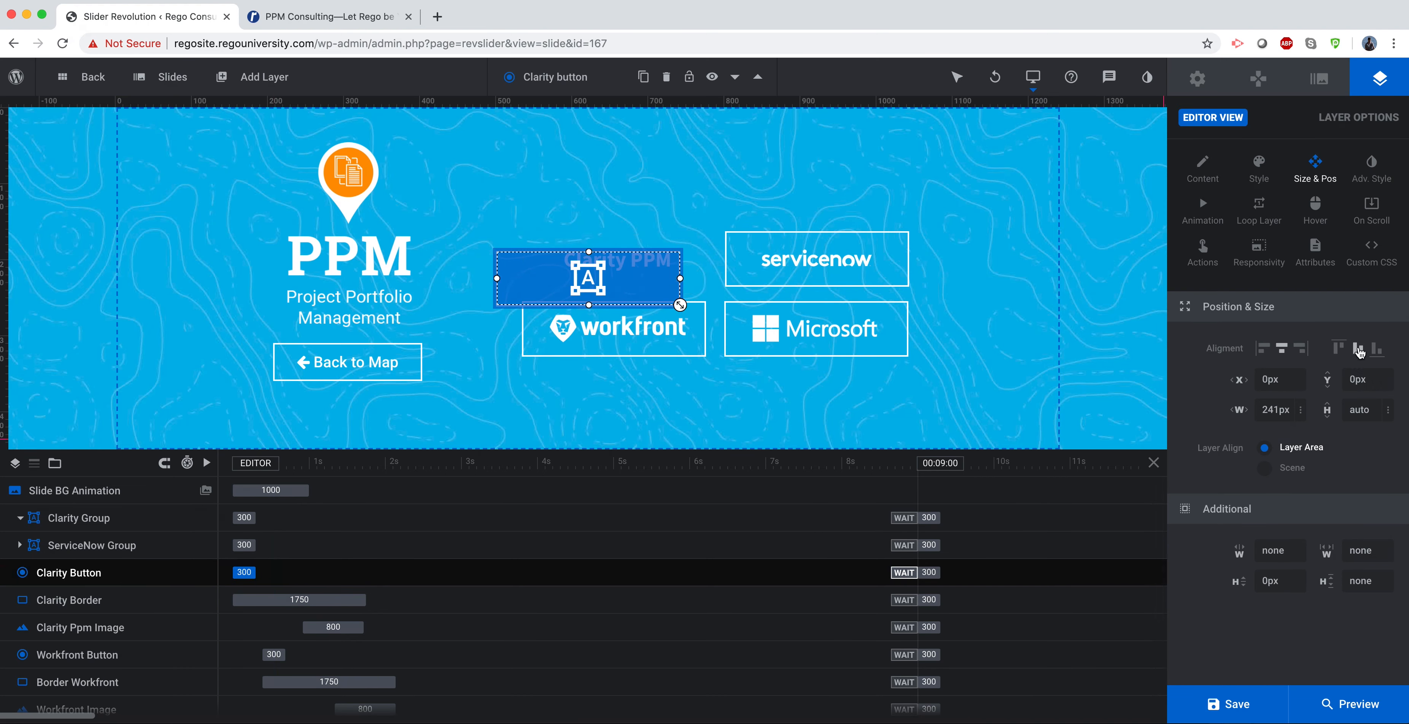
{"action": "left_click", "coordinate": [96, 628]}
{"action": "left_click", "coordinate": [1281, 348]}
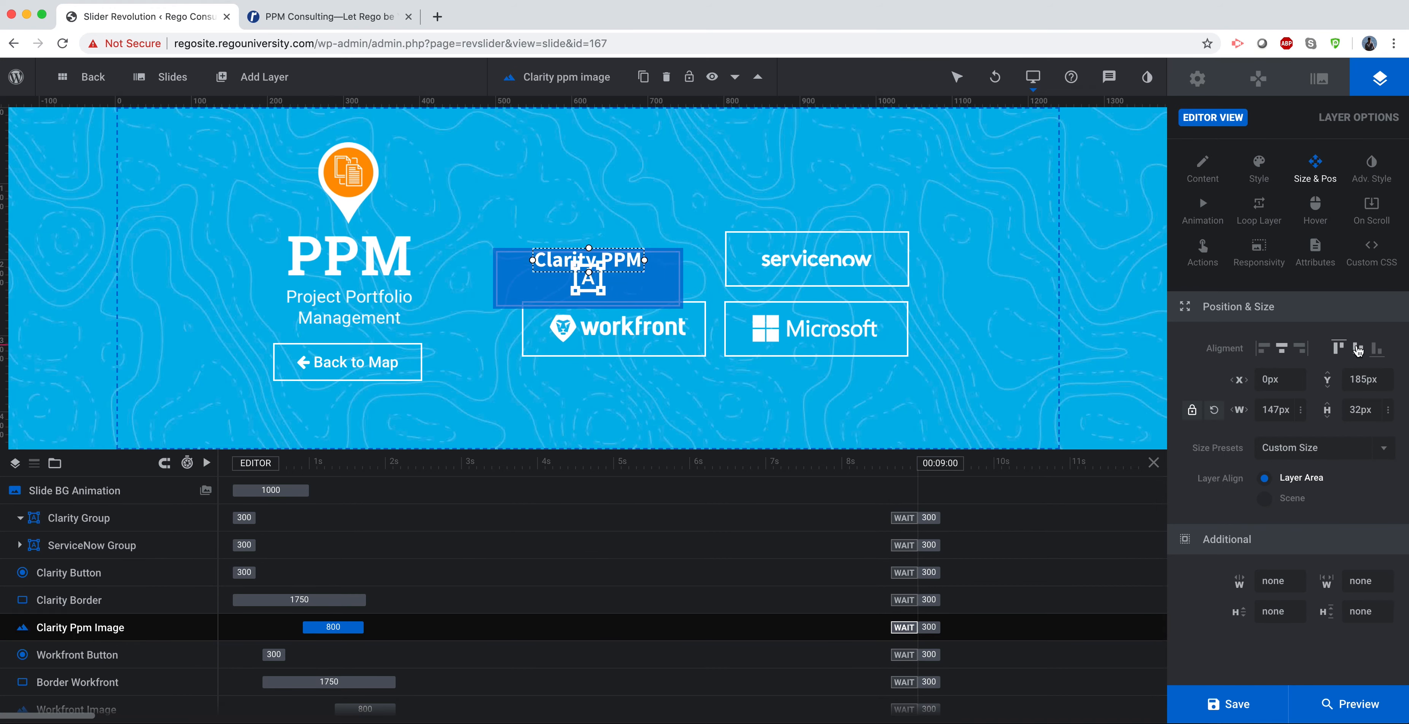
{"action": "left_click", "coordinate": [1358, 348]}
- Move the Clarity button, border and PPM image layers into the Clarity Group in the layer list
{"action": "left_click", "coordinate": [126, 574]}
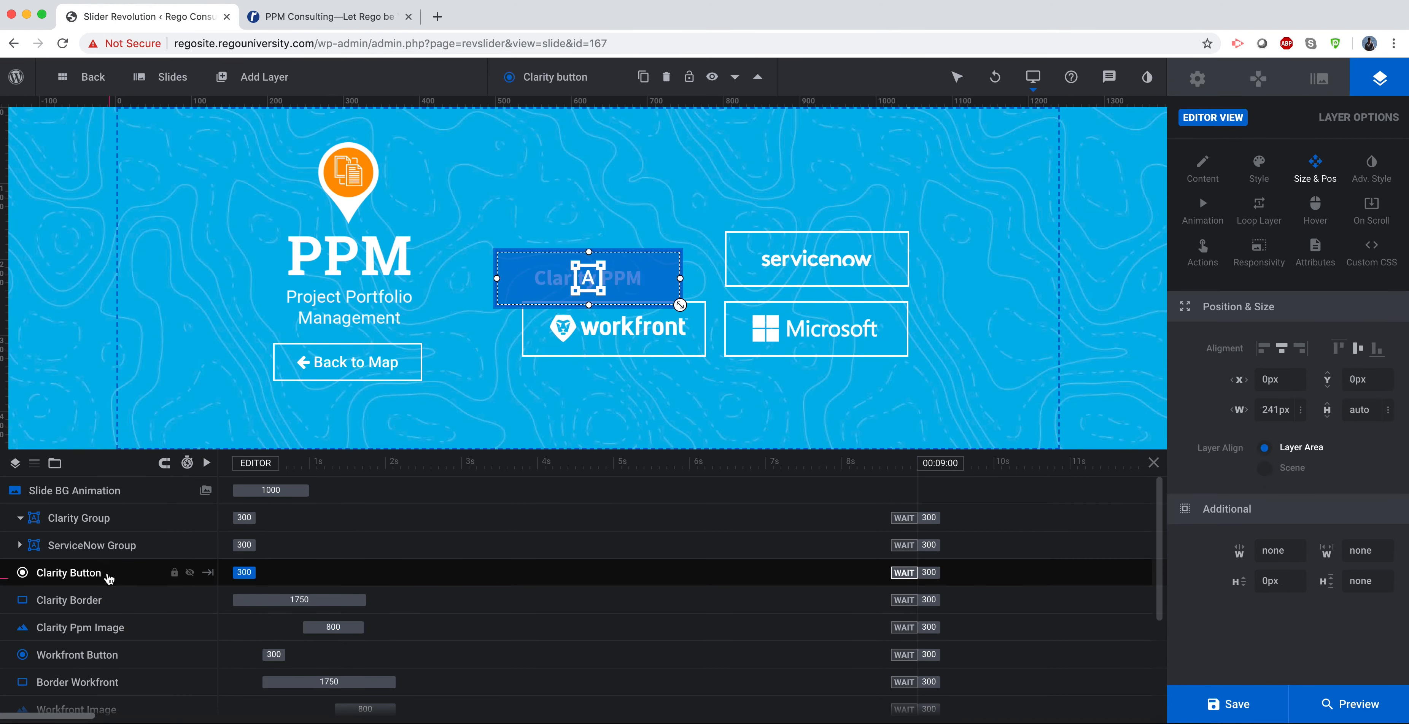
{"action": "left_click_drag", "start_coordinate": [119, 577], "coordinate": [113, 535]}
{"action": "left_click_drag", "start_coordinate": [118, 605], "coordinate": [118, 558]}
{"action": "left_click_drag", "start_coordinate": [132, 627], "coordinate": [140, 588]}
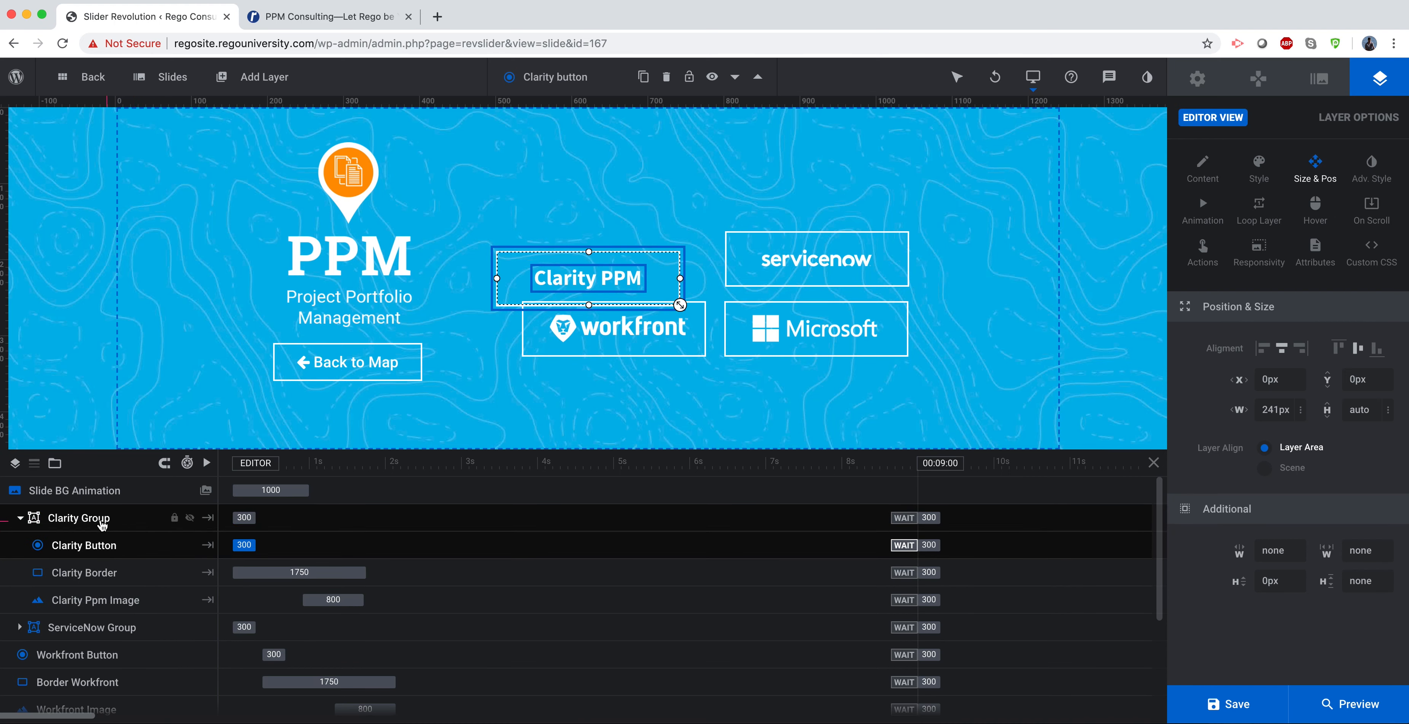
- Position the Clarity Group at X 34 px and Y -26 px, level with the ServiceNow Group
{"action": "left_click", "coordinate": [624, 260]}
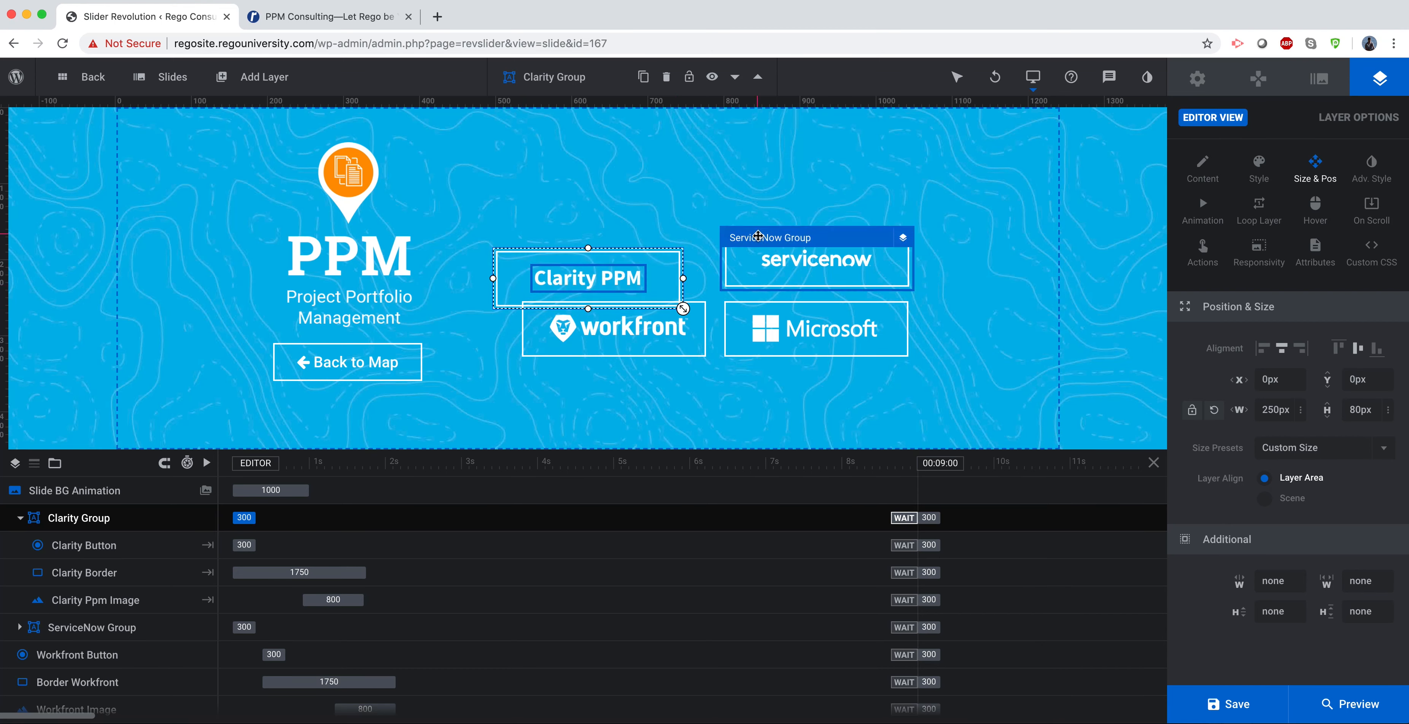
{"action": "left_click", "coordinate": [767, 237]}
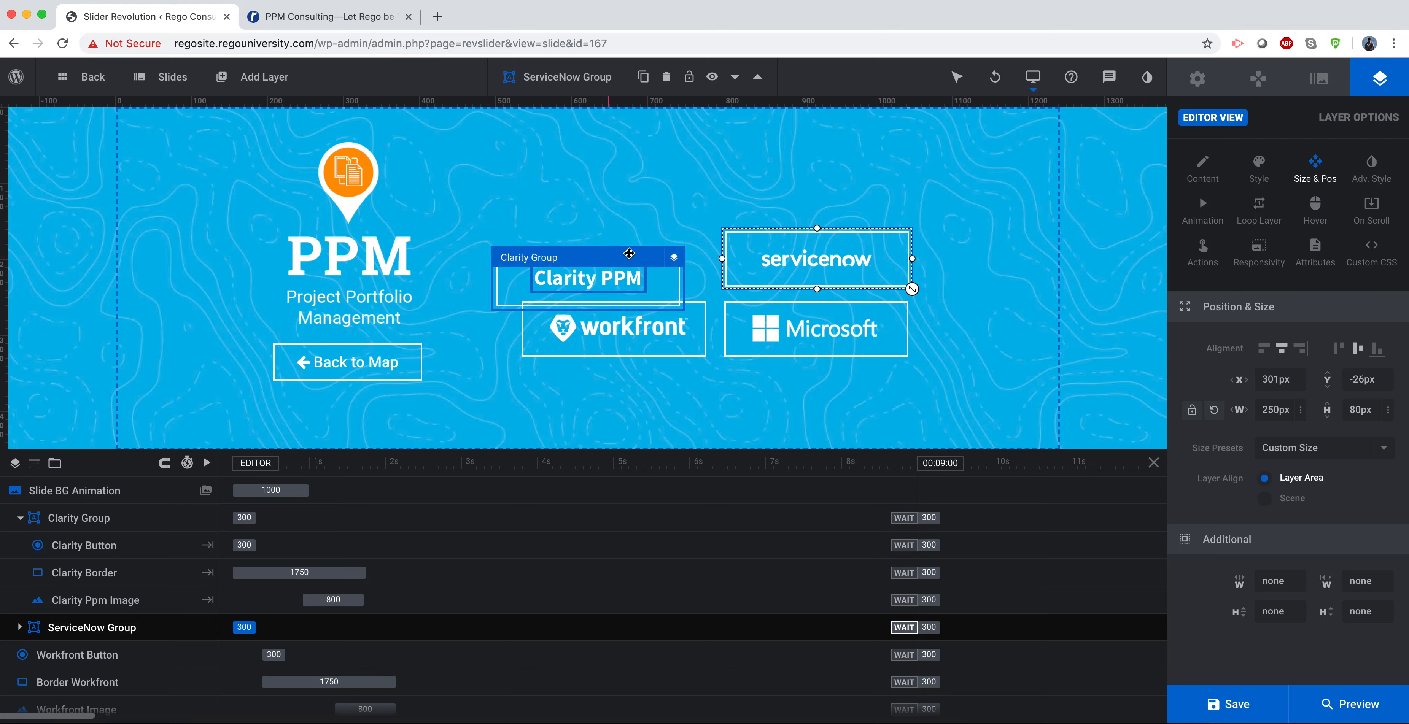
{"action": "left_click", "coordinate": [630, 257]}
{"action": "double_click", "coordinate": [1357, 379]}
{"action": "type", "text": "-26"}
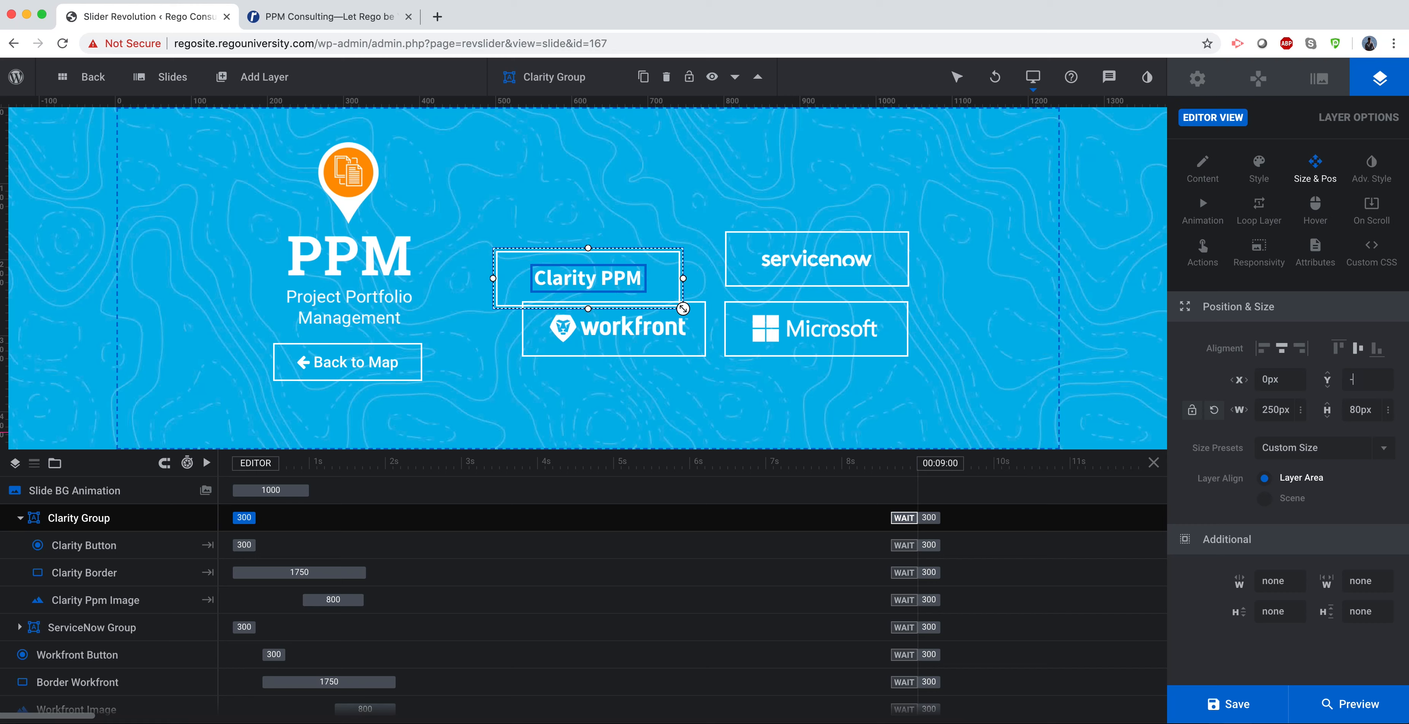
{"action": "key", "text": "Return"}
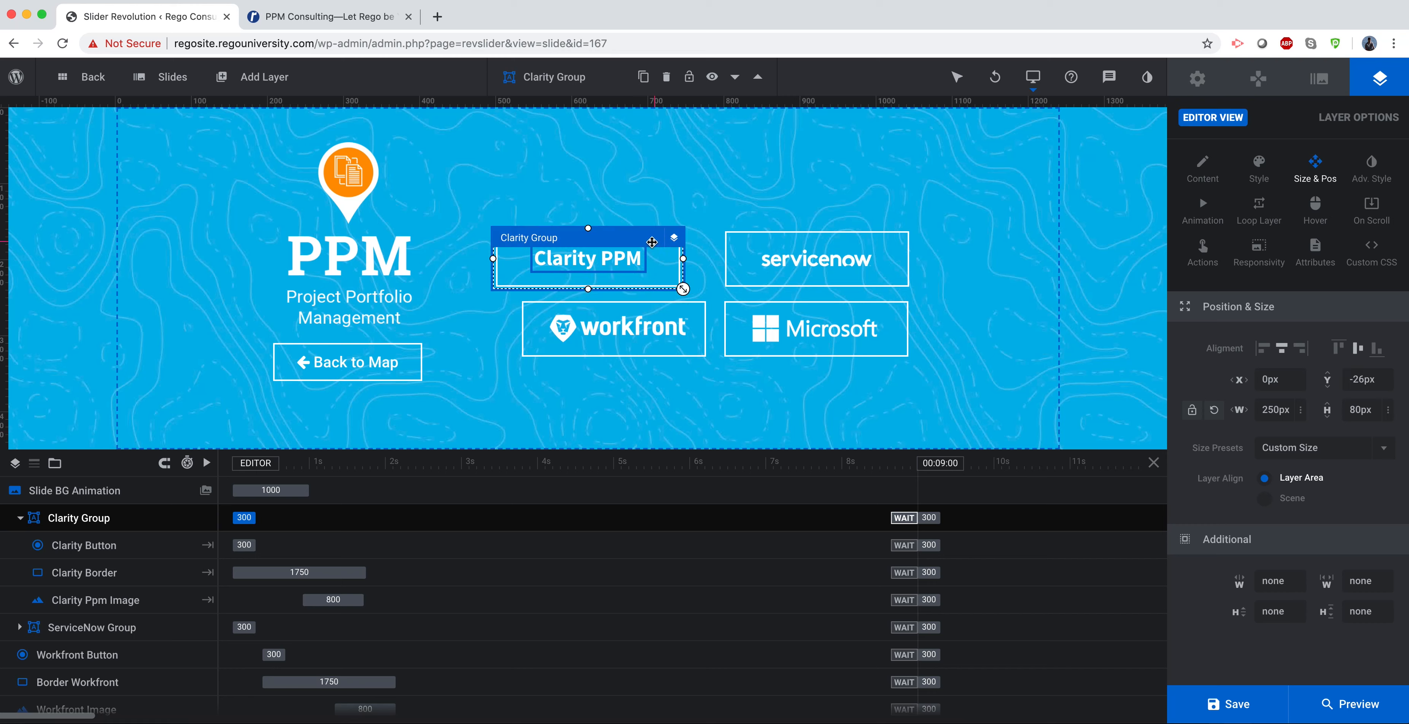
{"action": "mouse_move", "coordinate": [660, 237]}
{"action": "left_mouse_down"}
{"action": "mouse_move", "coordinate": [677, 238]}
{"action": "mouse_move", "coordinate": [663, 241]}
{"action": "left_mouse_up"}
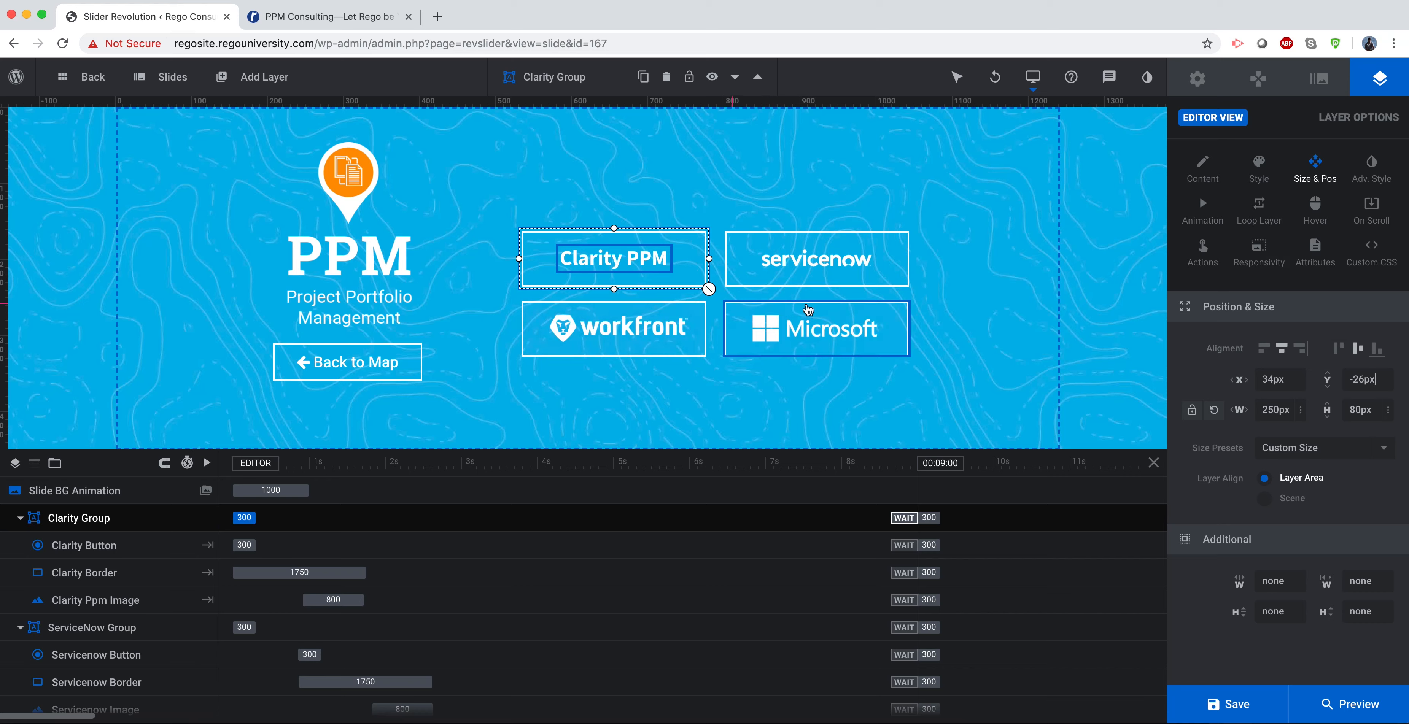
- Add a new group layer to the slide and name it "Workfront Group"
{"action": "mouse_move", "coordinate": [291, 75]}
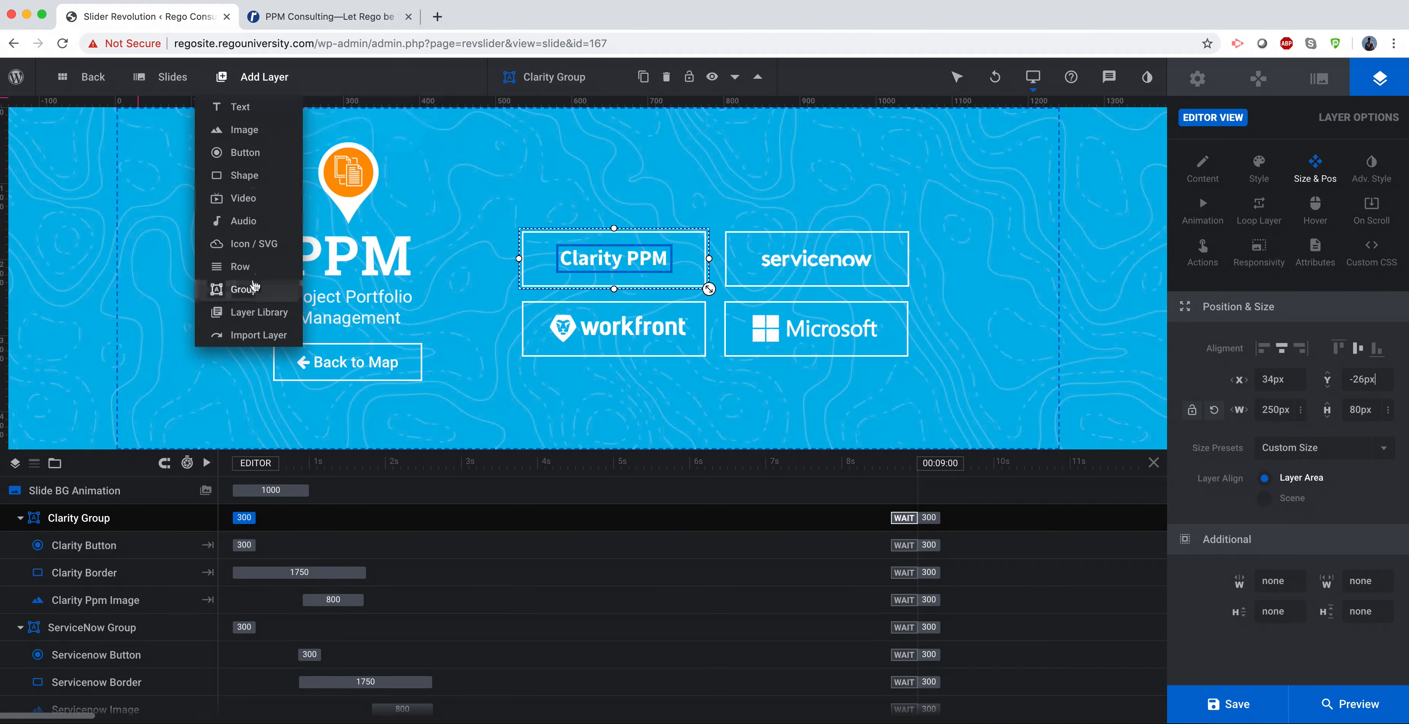
{"action": "left_click", "coordinate": [254, 294]}
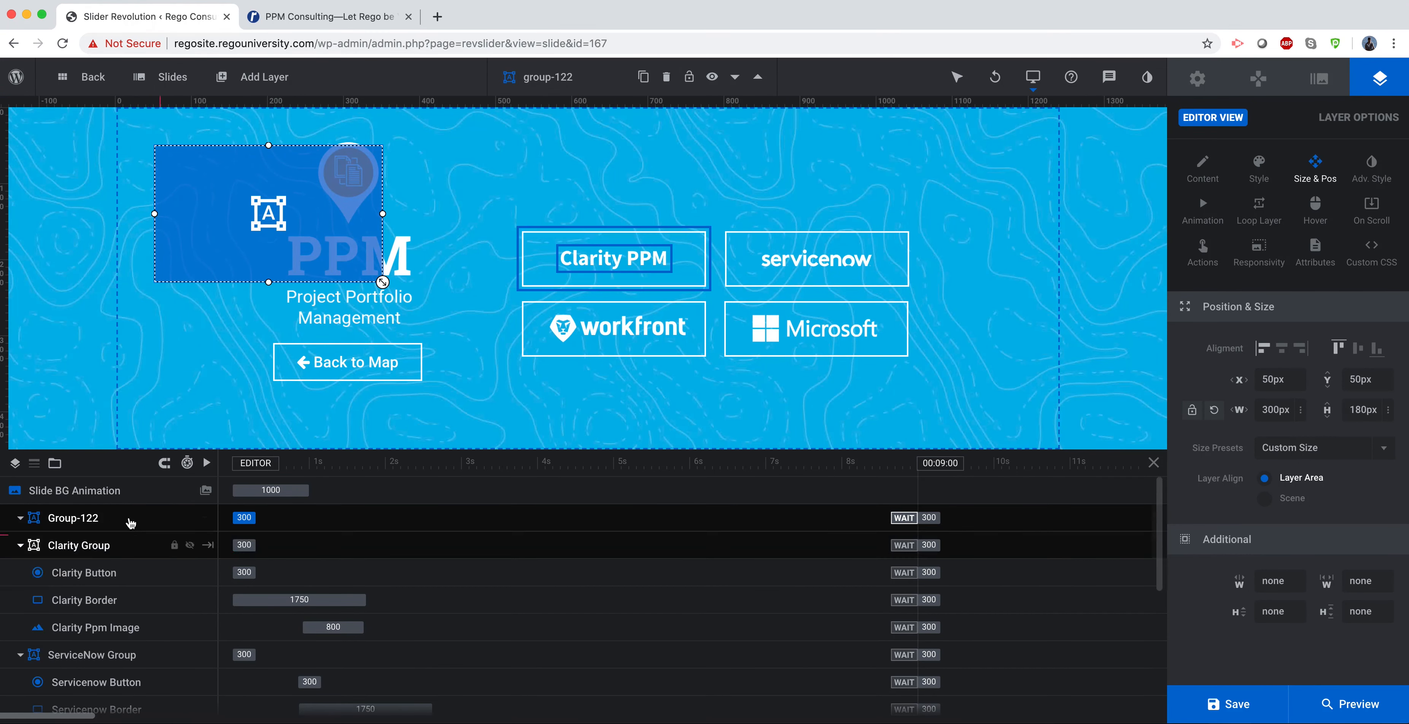
{"action": "triple_click", "coordinate": [542, 87]}
{"action": "type", "text": "Workfronbt Group"}
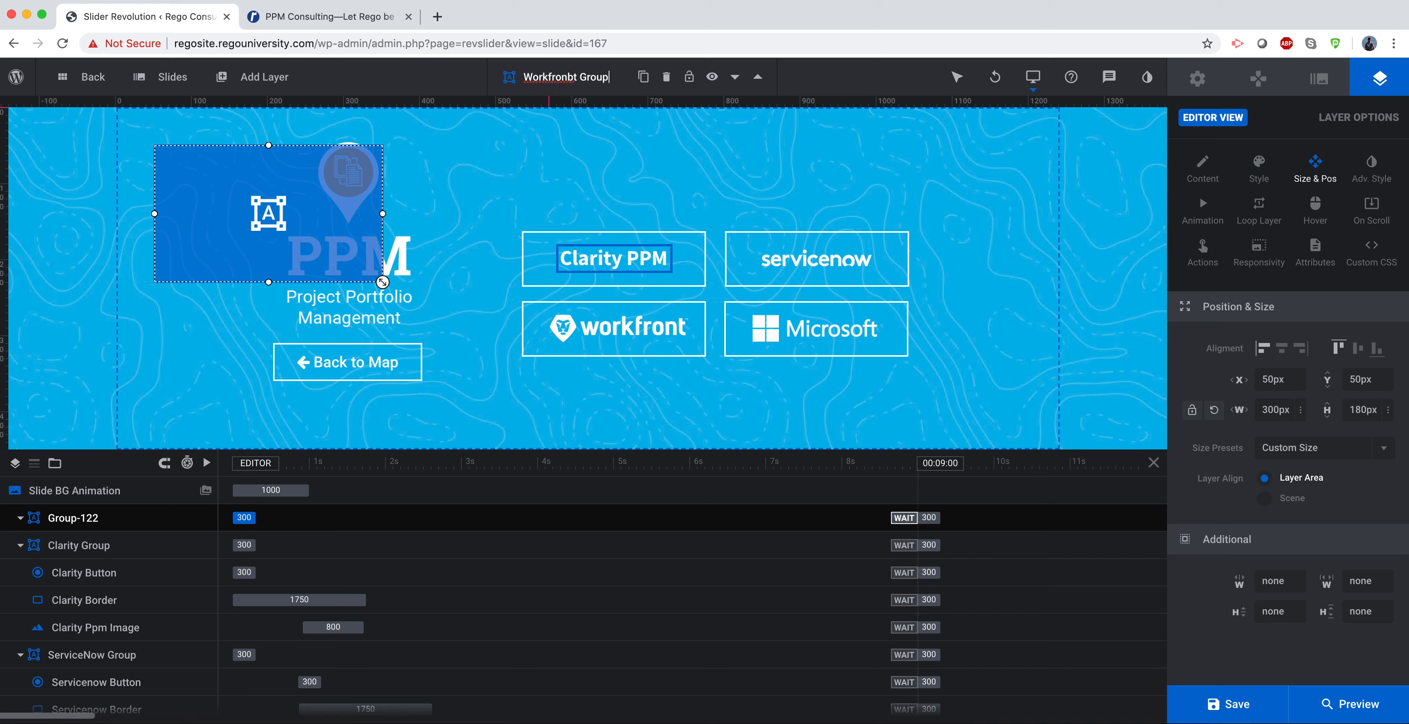
{"action": "key", "text": "BackSpace"}
{"action": "key", "text": "Return"}
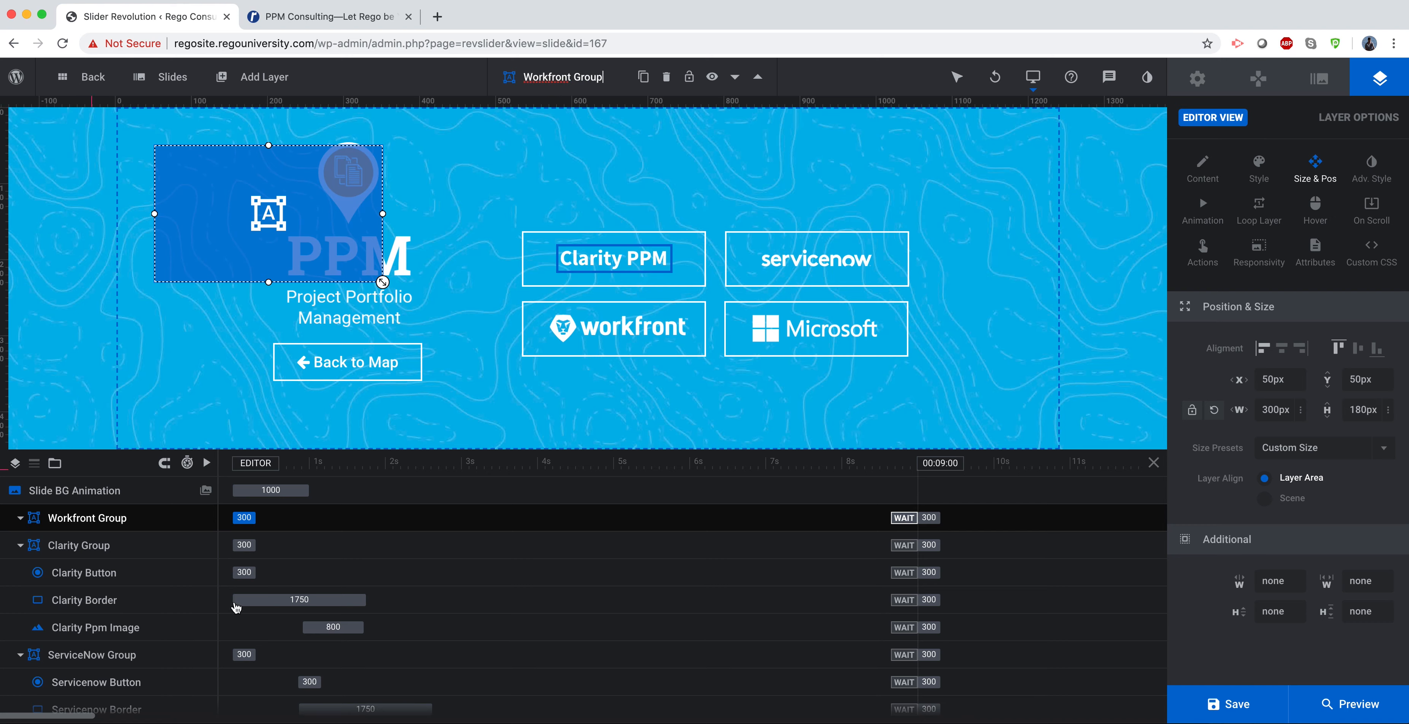
- Collapse the Clarity and ServiceNow groups in the layer list and rename the Border Workfront layer "Workfront Border"
{"action": "left_click", "coordinate": [21, 546]}
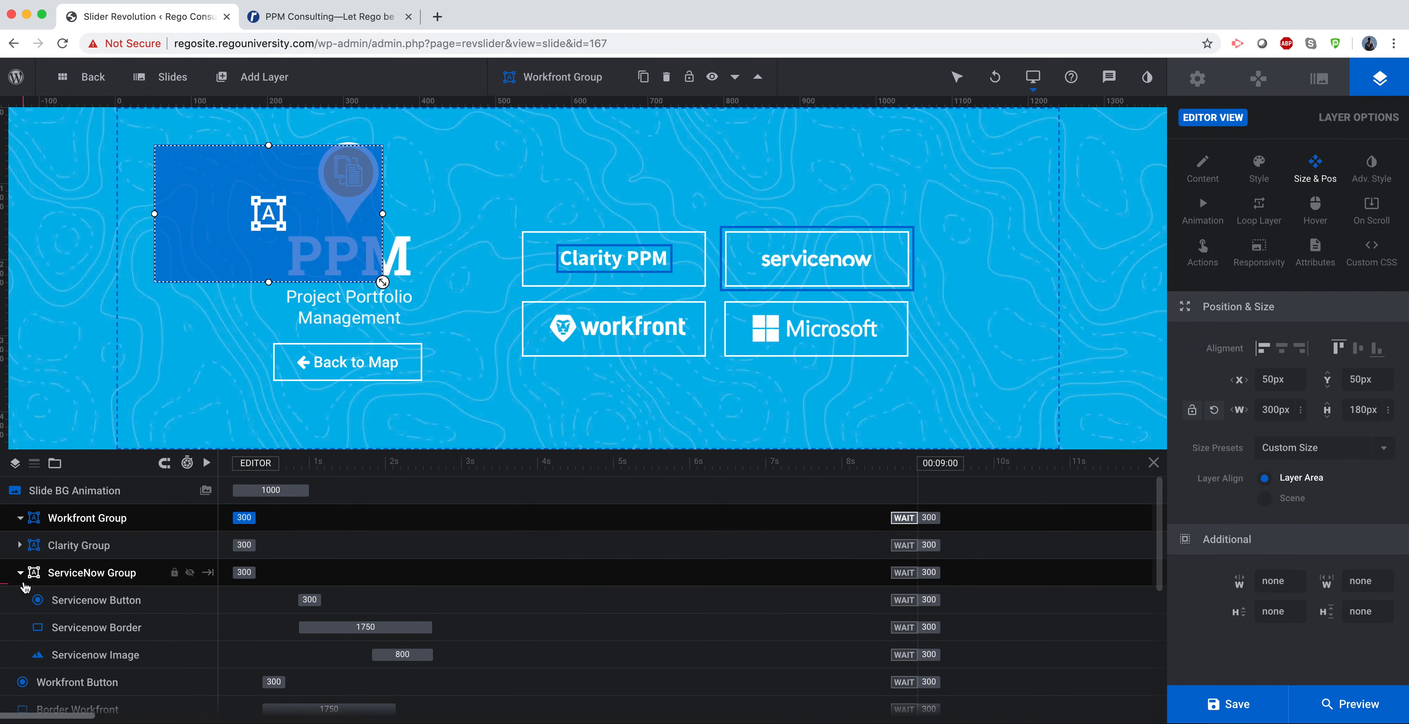
{"action": "left_click", "coordinate": [21, 573]}
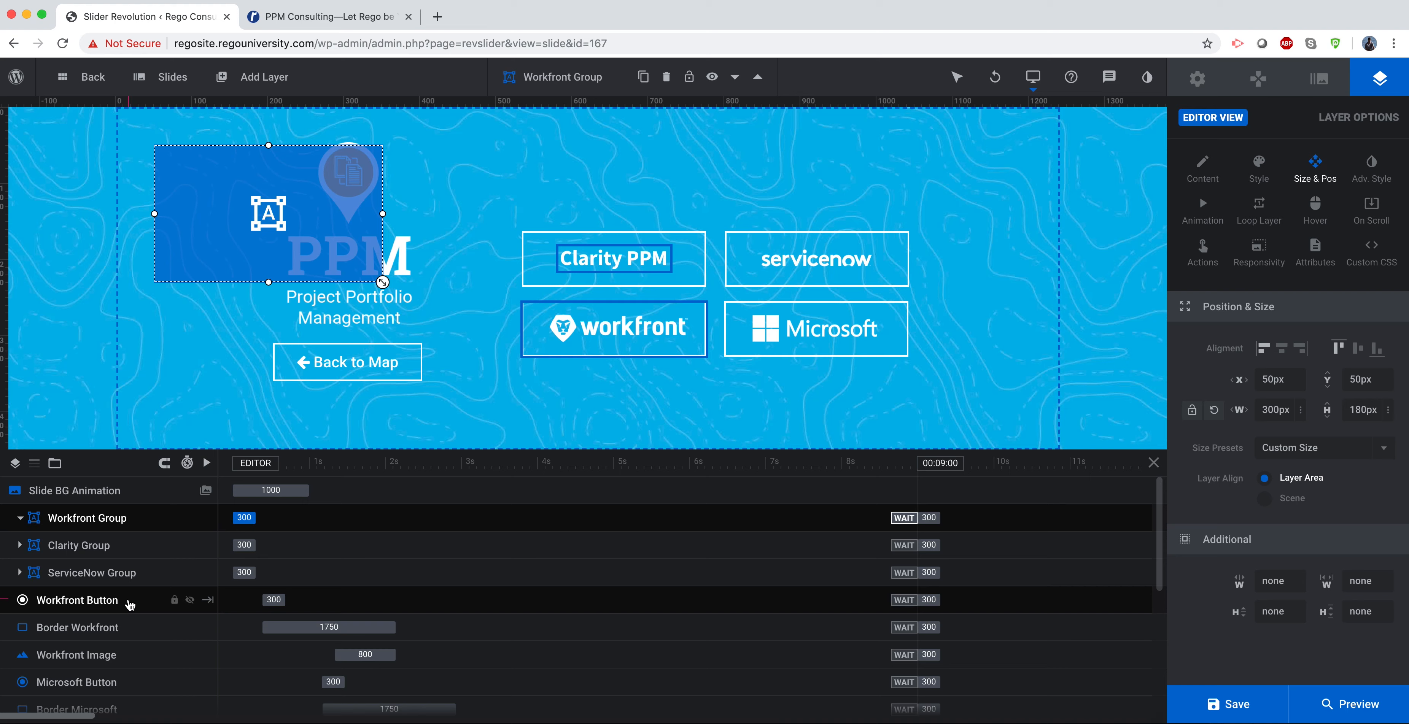
{"action": "left_click", "coordinate": [131, 629]}
{"action": "triple_click", "coordinate": [581, 82]}
{"action": "type", "text": "Workfront"}
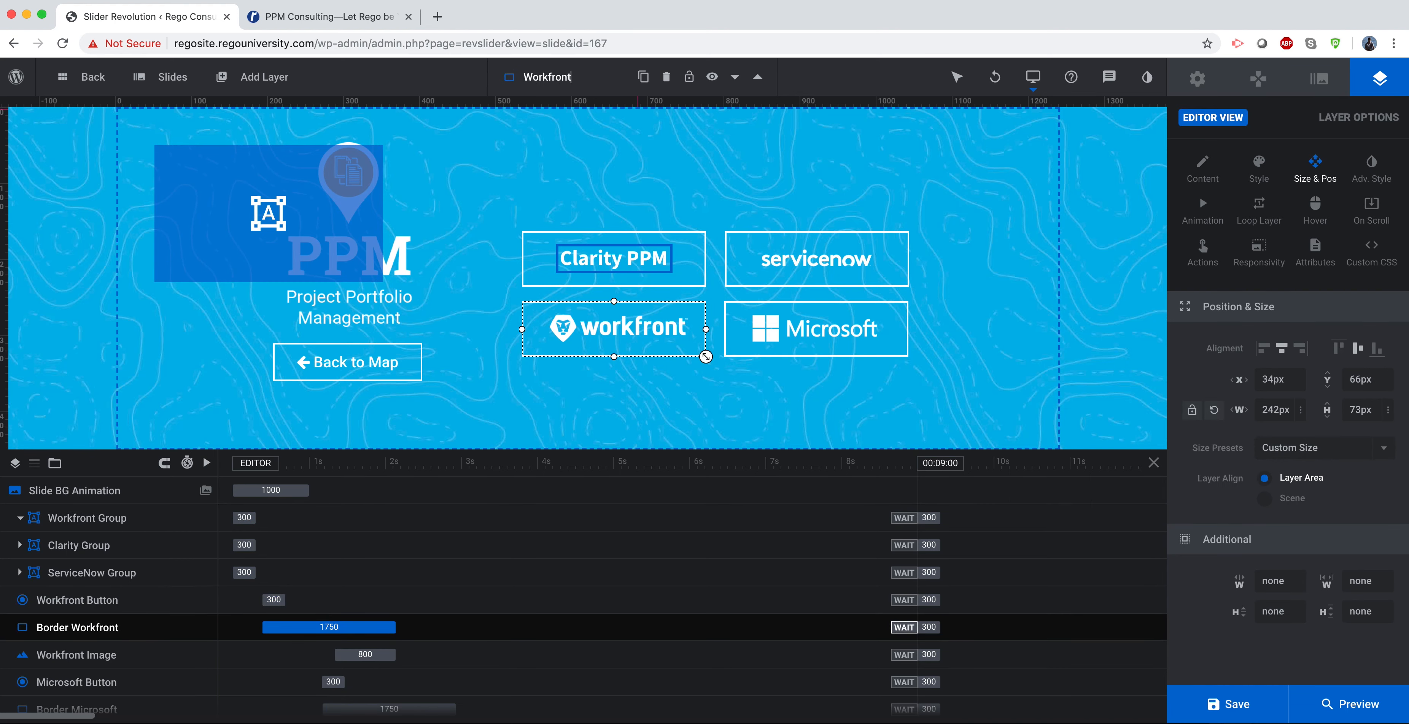
{"action": "type", "text": " Border"}
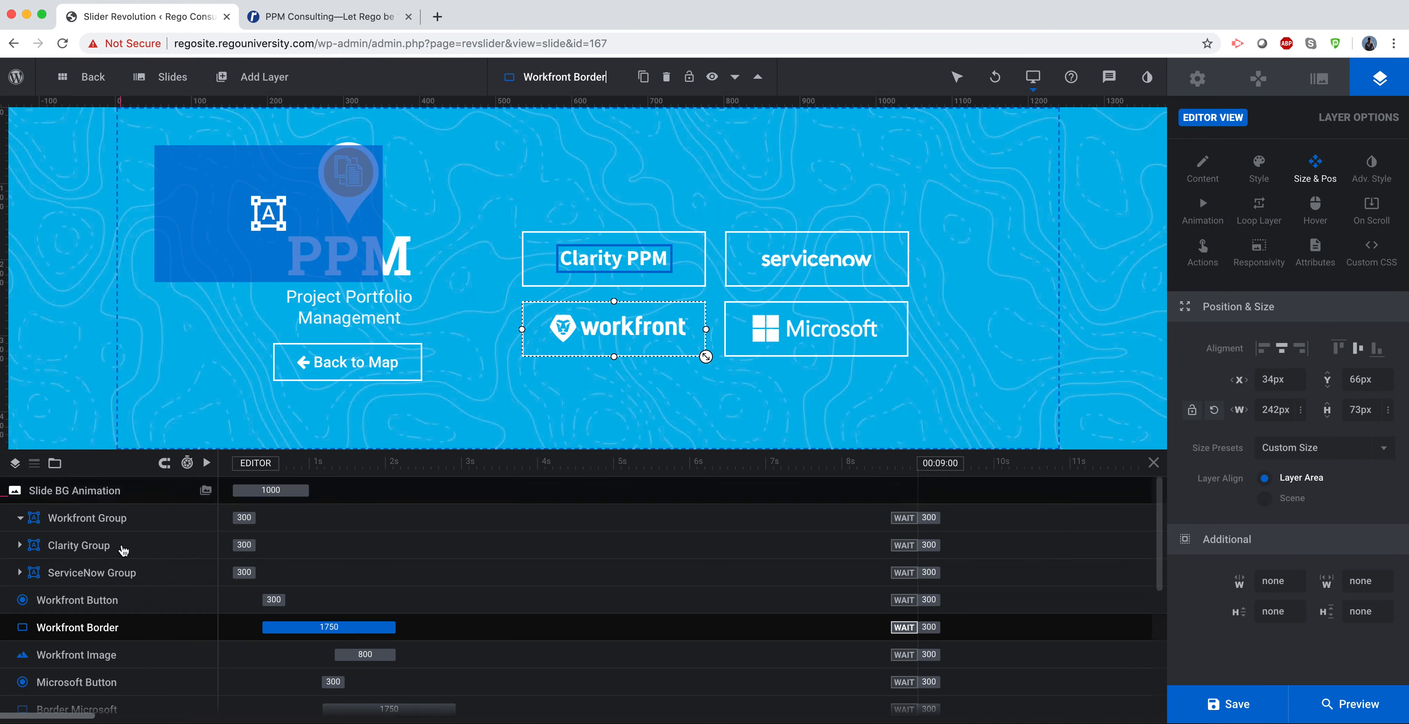
- Centre the Workfront button, border and image layers horizontally and vertically on the slide
{"action": "left_click", "coordinate": [136, 602]}
{"action": "left_click", "coordinate": [1282, 348]}
{"action": "left_click", "coordinate": [1357, 348]}
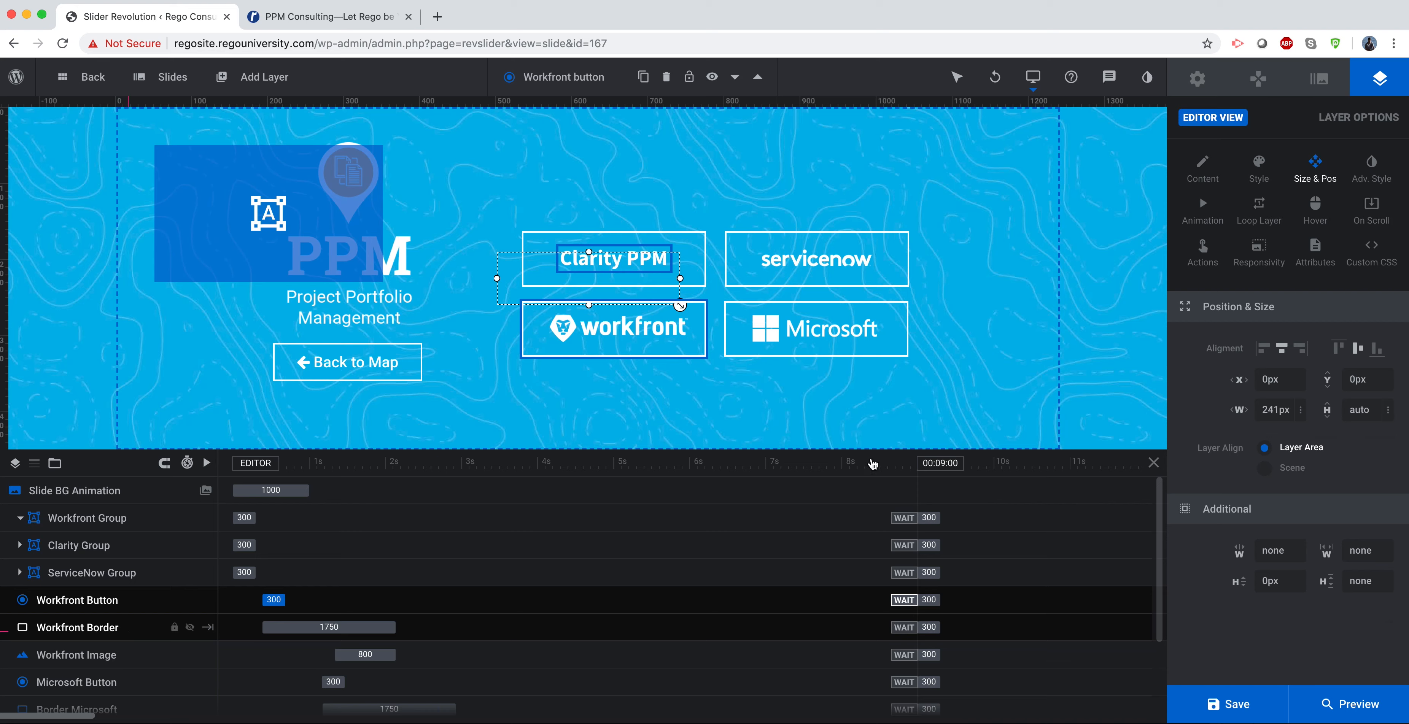
{"action": "left_click", "coordinate": [128, 630]}
{"action": "left_click", "coordinate": [1281, 348]}
{"action": "left_click", "coordinate": [1358, 348]}
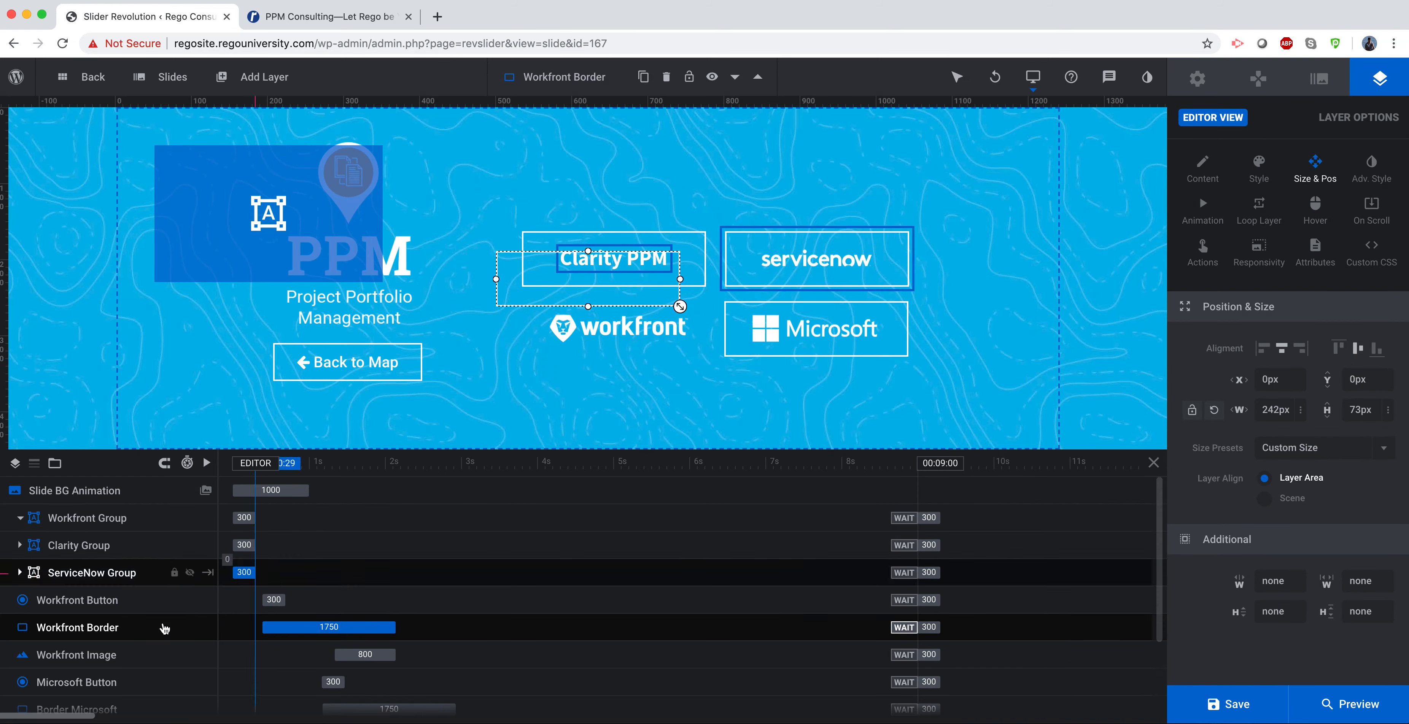
{"action": "left_click", "coordinate": [136, 657]}
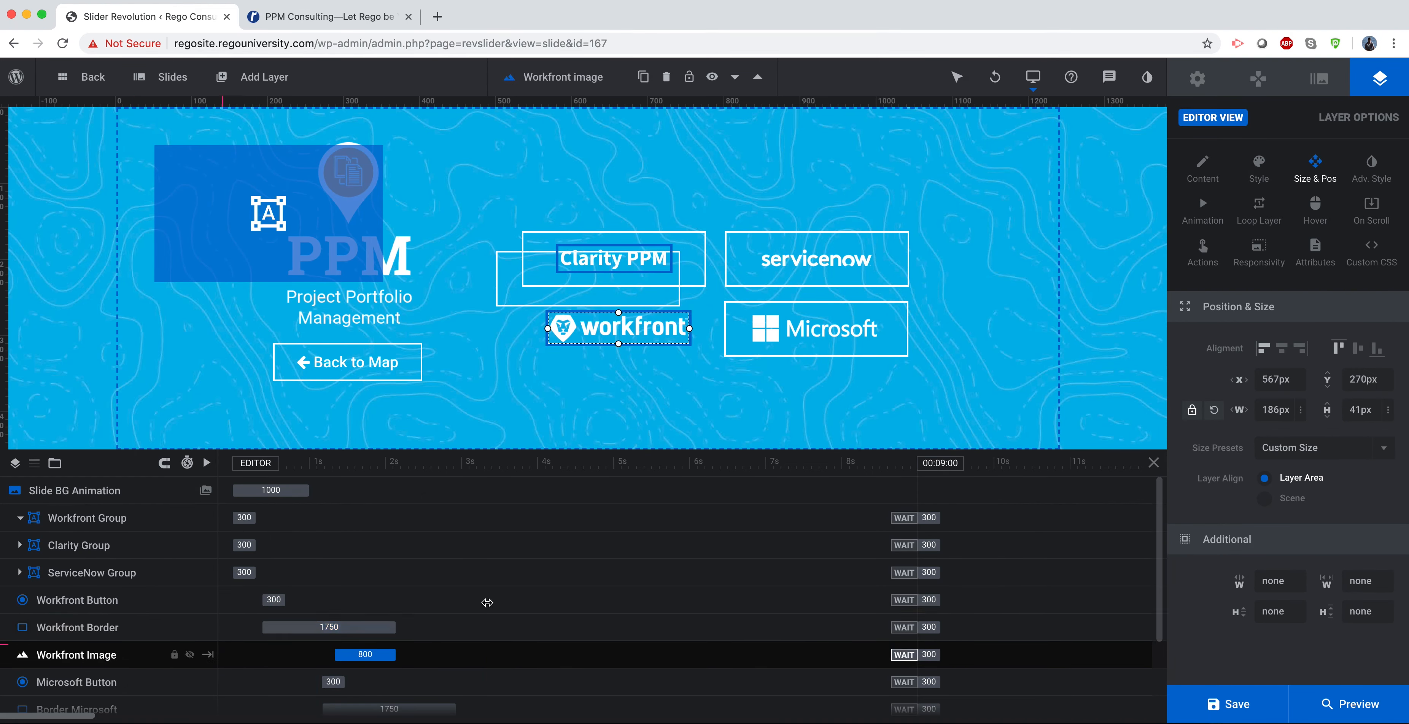
{"action": "left_click", "coordinate": [1281, 348]}
{"action": "left_click", "coordinate": [1358, 348]}
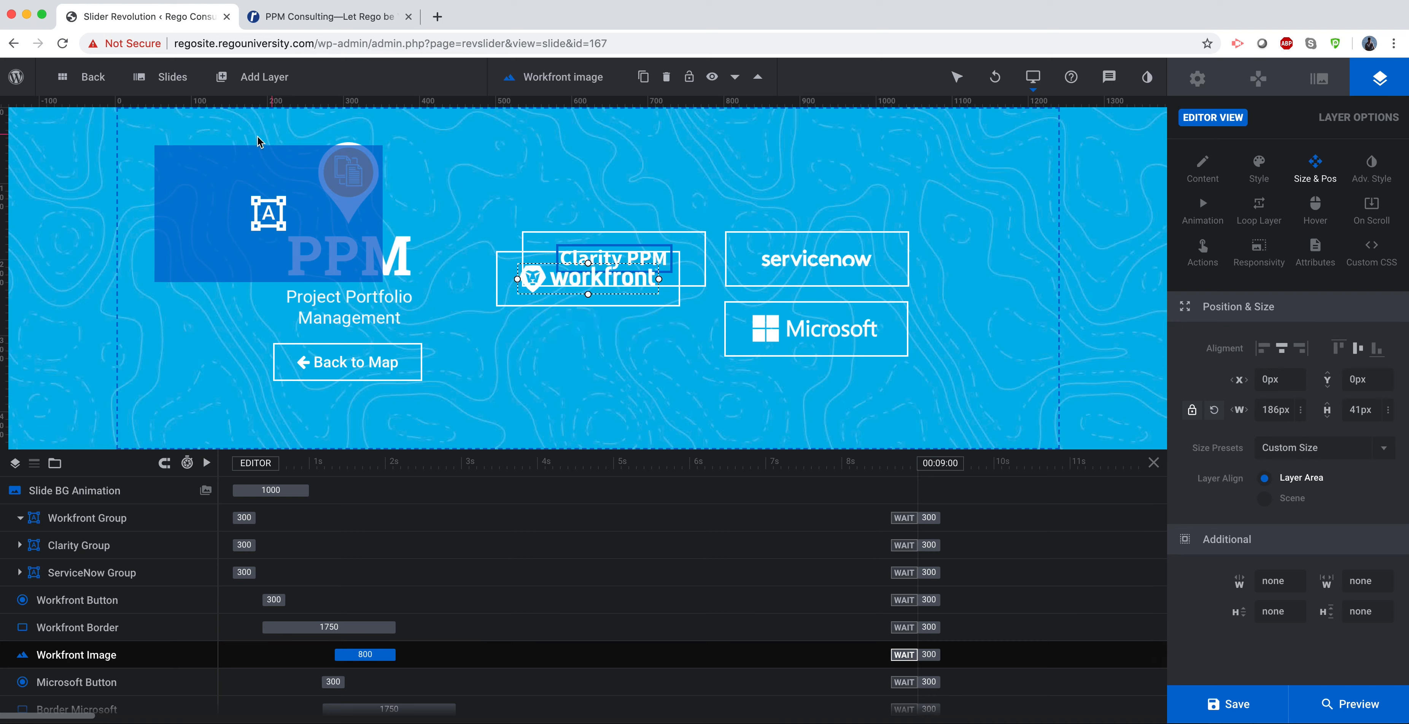
- Resize the Workfront Group to 250 × 80 px and centre it horizontally and vertically
{"action": "left_click", "coordinate": [259, 152]}
{"action": "double_click", "coordinate": [1277, 417]}
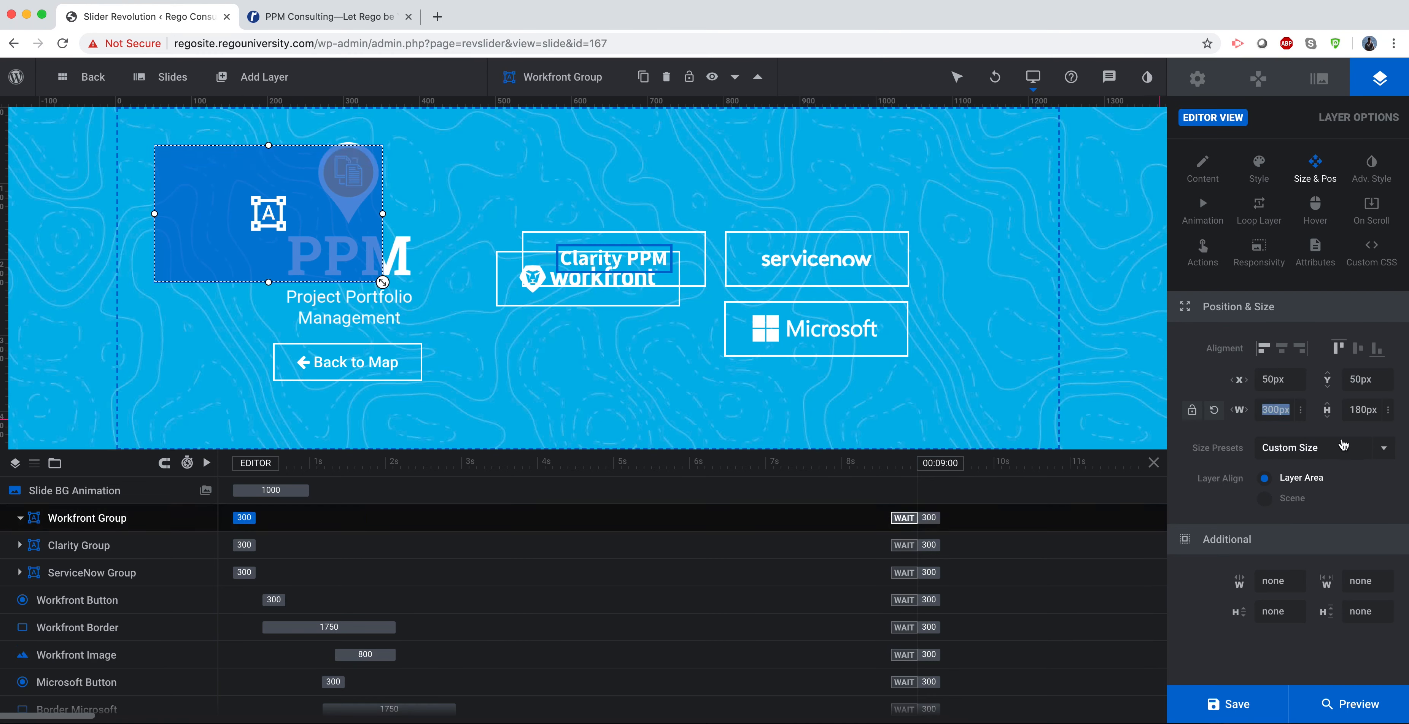
{"action": "type", "text": "250"}
{"action": "key", "text": "Tab"}
{"action": "type", "text": "8"}
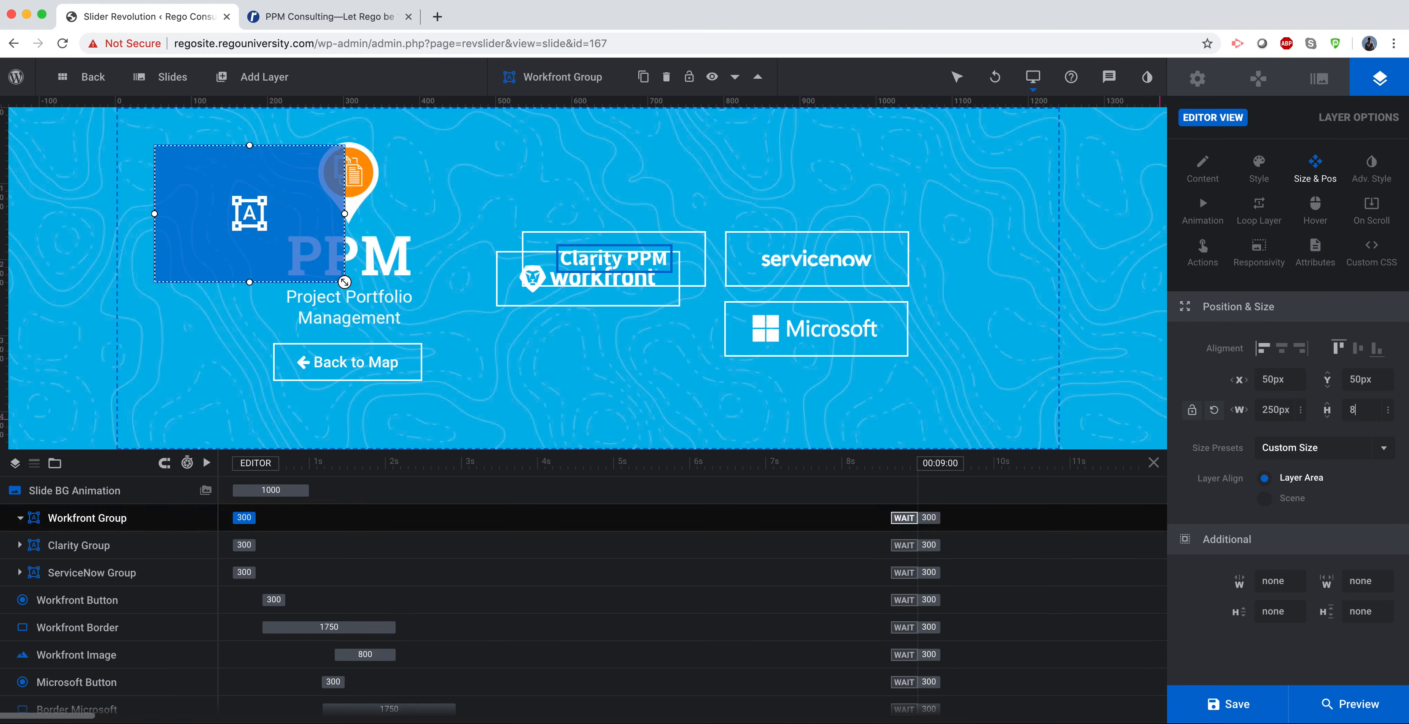
{"action": "key", "text": "Tab"}
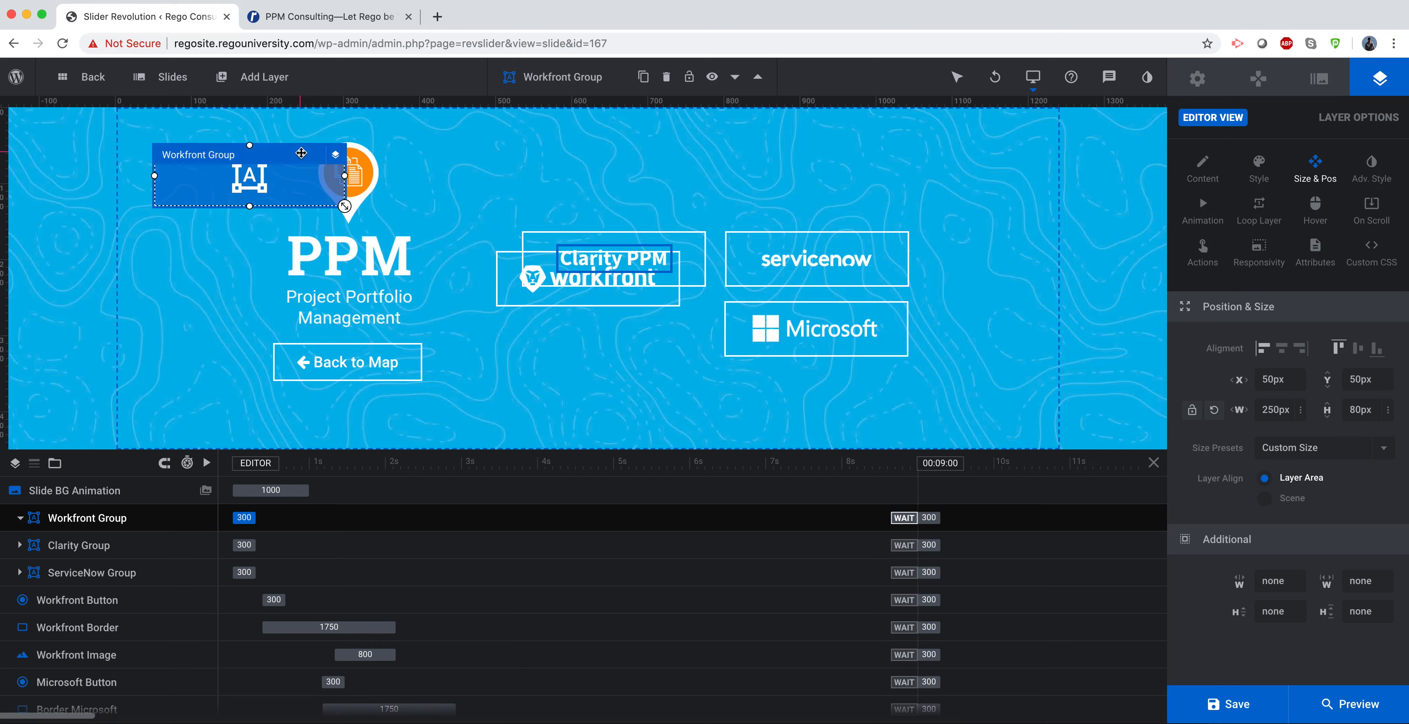
{"action": "left_click", "coordinate": [1283, 350]}
{"action": "left_click", "coordinate": [1358, 350]}
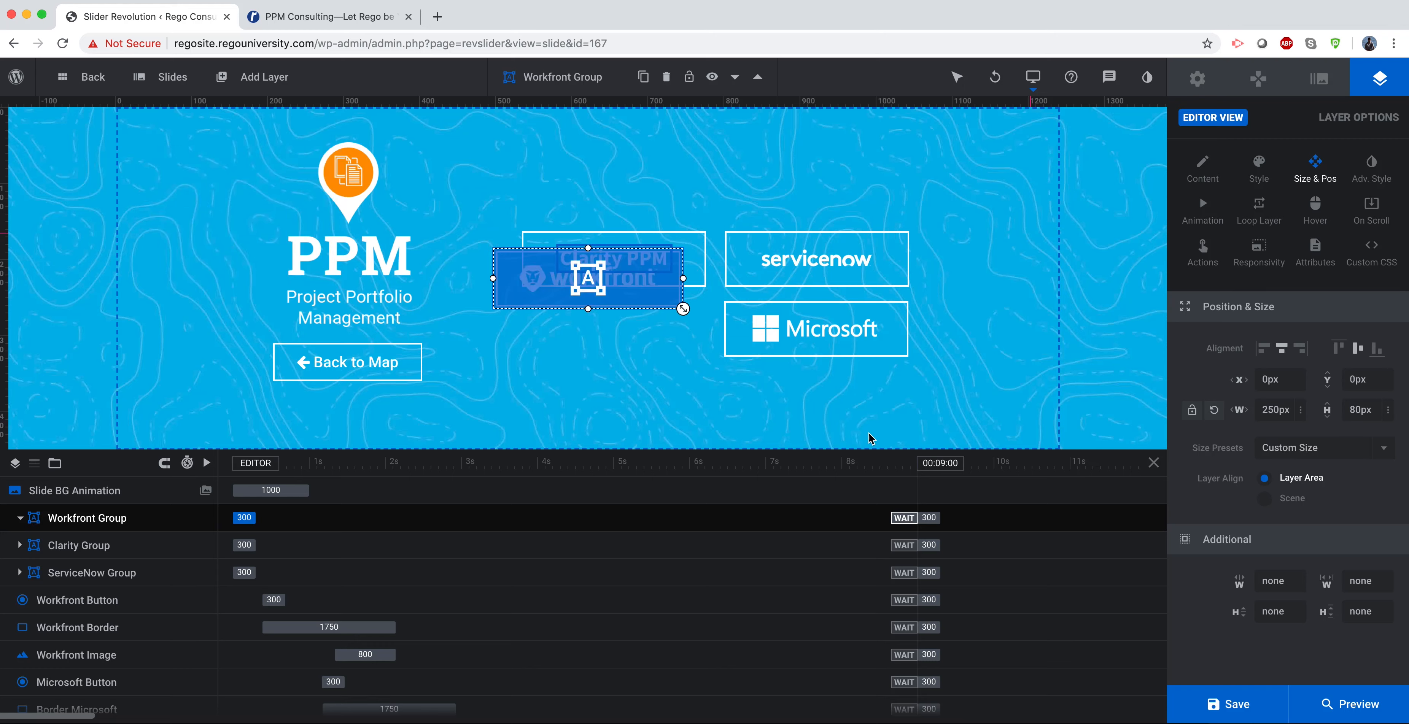
- Move the Workfront button, border and image layers into the Workfront Group and collapse the group
{"action": "left_click_drag", "start_coordinate": [132, 603], "coordinate": [141, 535]}
{"action": "left_click_drag", "start_coordinate": [139, 629], "coordinate": [144, 568]}
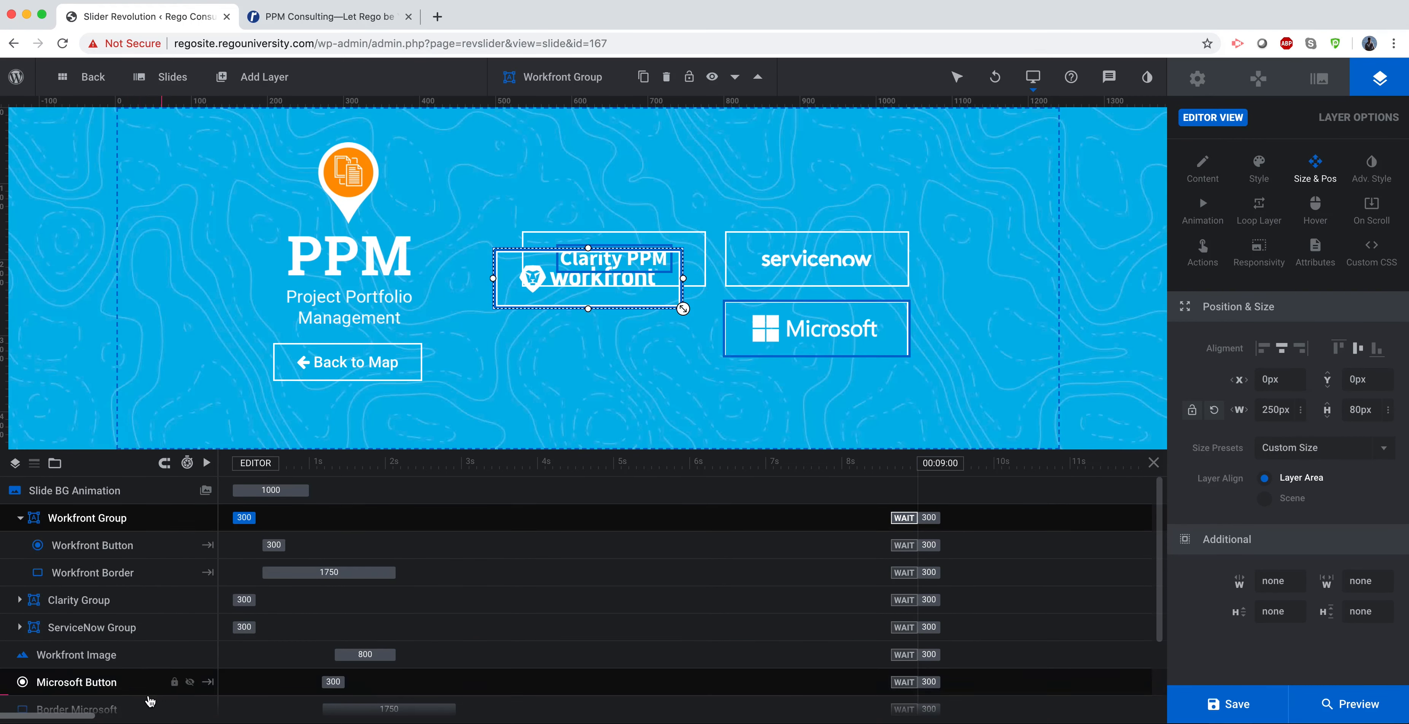
{"action": "left_click_drag", "start_coordinate": [139, 661], "coordinate": [126, 603]}
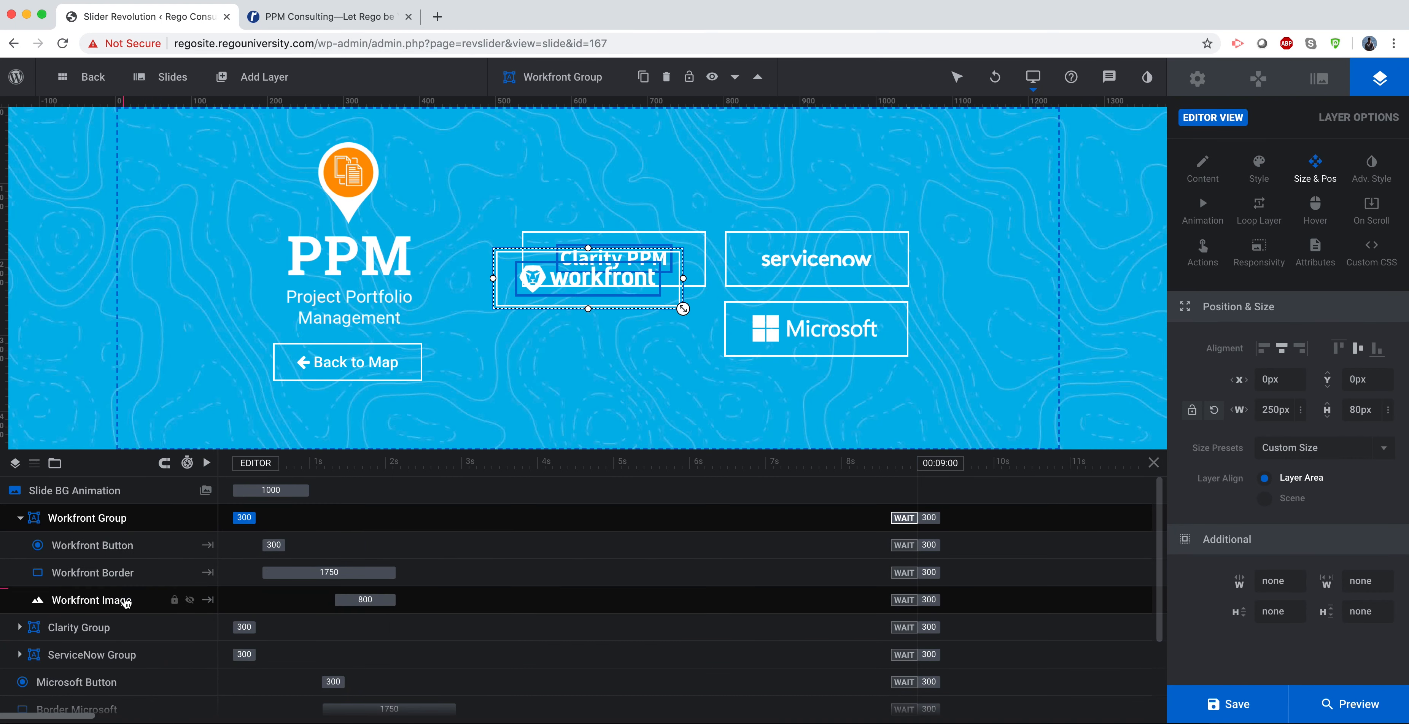
{"action": "left_click", "coordinate": [23, 521]}
- Place the Workfront Group below the Clarity Group at Y about 69 px and set its X position to 34 px
{"action": "left_click_drag", "start_coordinate": [539, 264], "coordinate": [556, 317]}
{"action": "left_click", "coordinate": [622, 235]}
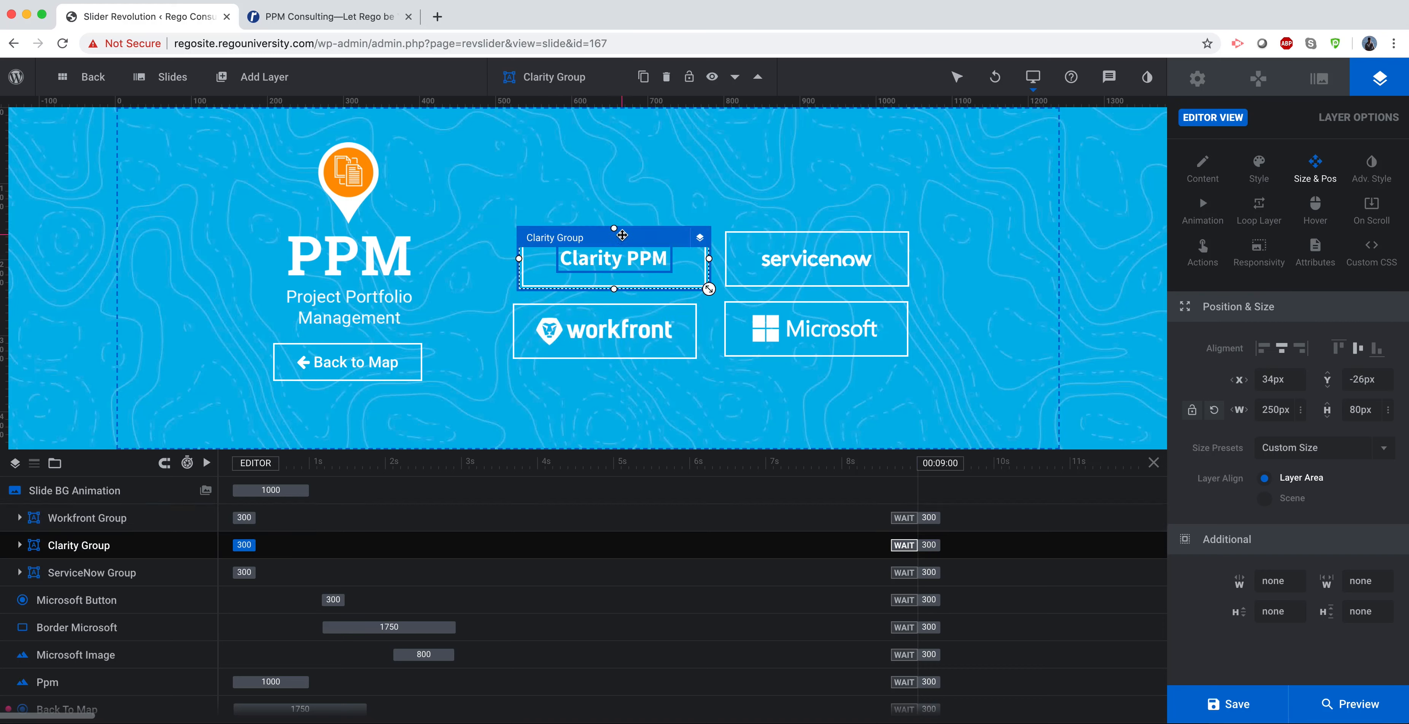
{"action": "left_click", "coordinate": [610, 316]}
{"action": "type", "text": "34px"}
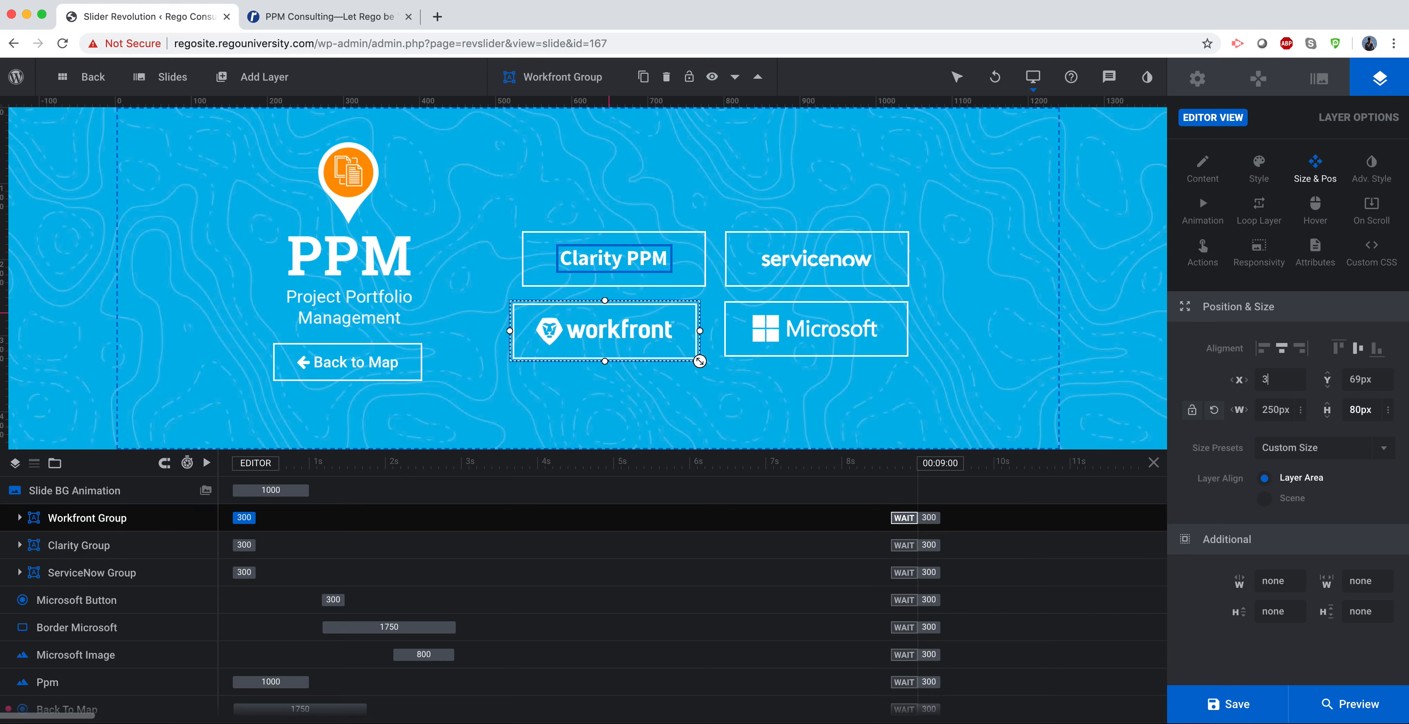
{"action": "left_click", "coordinate": [1375, 380]}
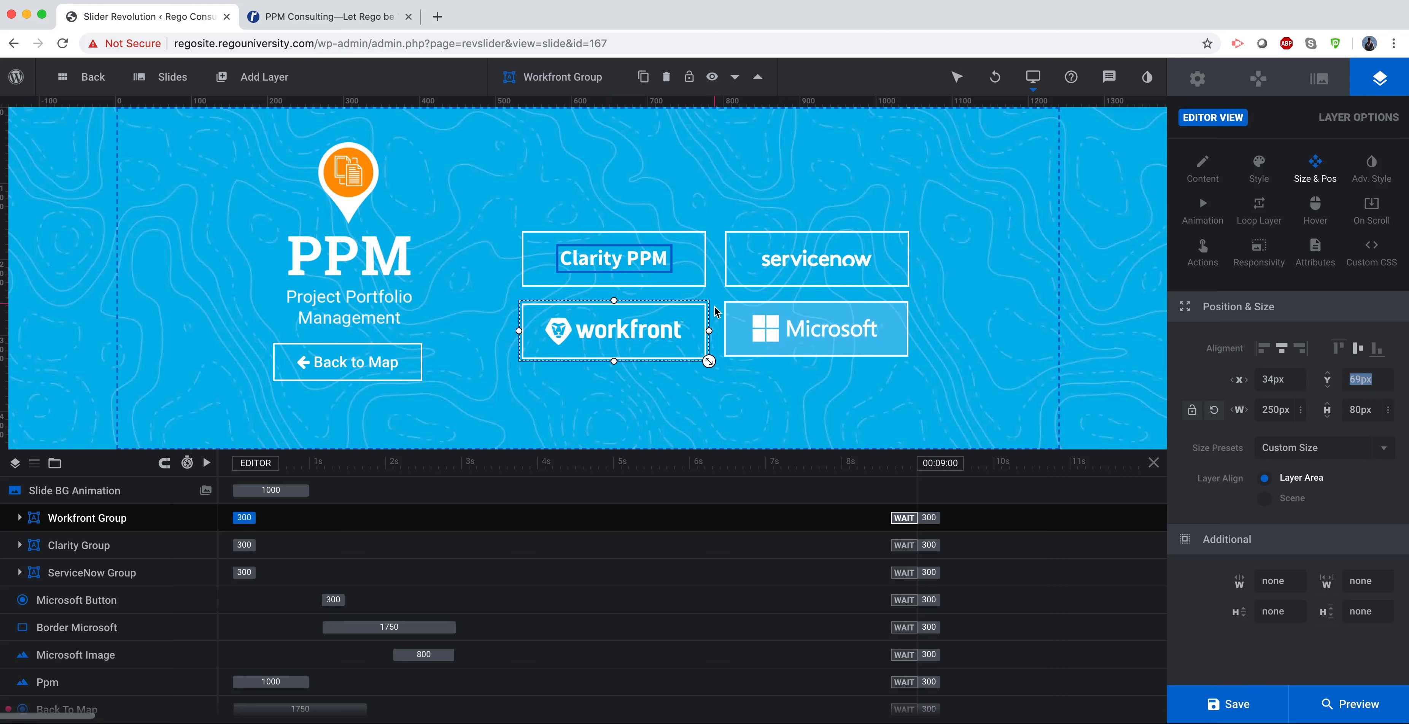
- Add another group layer, size it 250 × 80 px, and centre it horizontally and vertically
{"action": "mouse_move", "coordinate": [241, 76]}
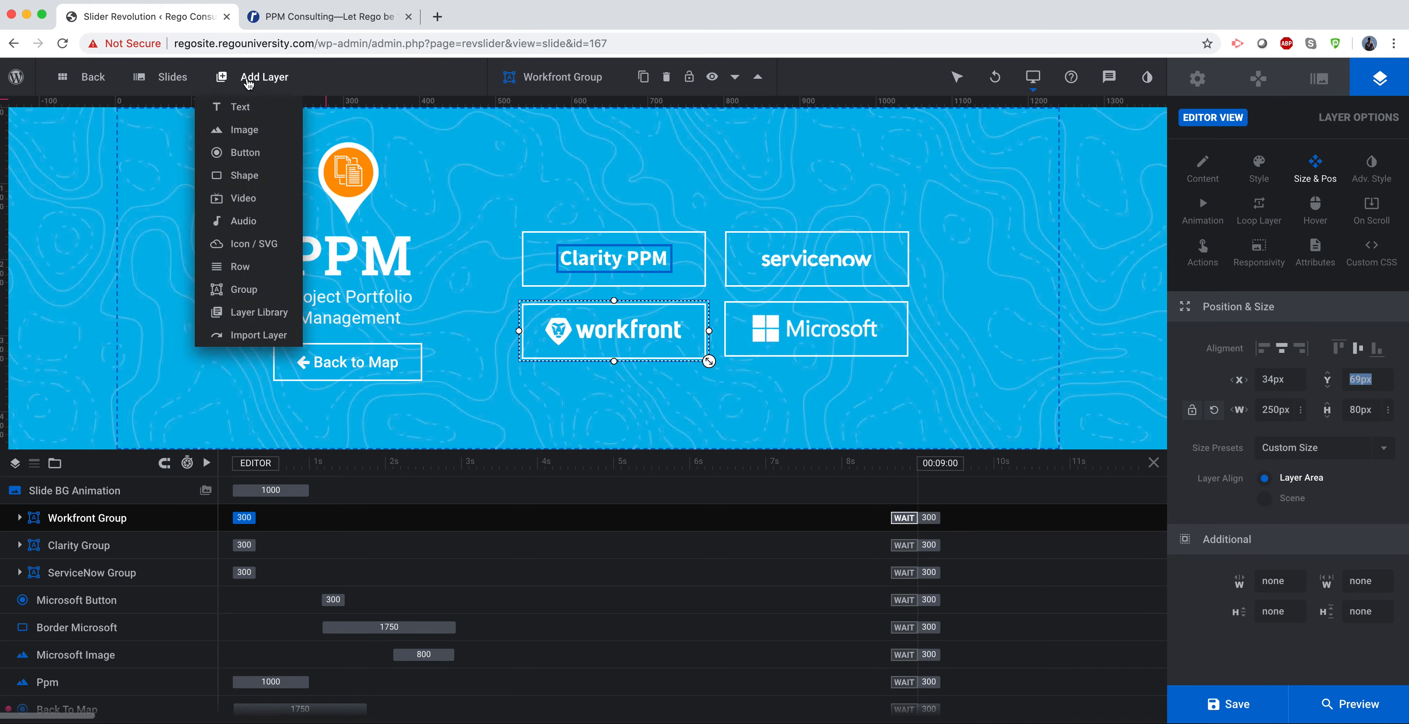
{"action": "left_click", "coordinate": [277, 298]}
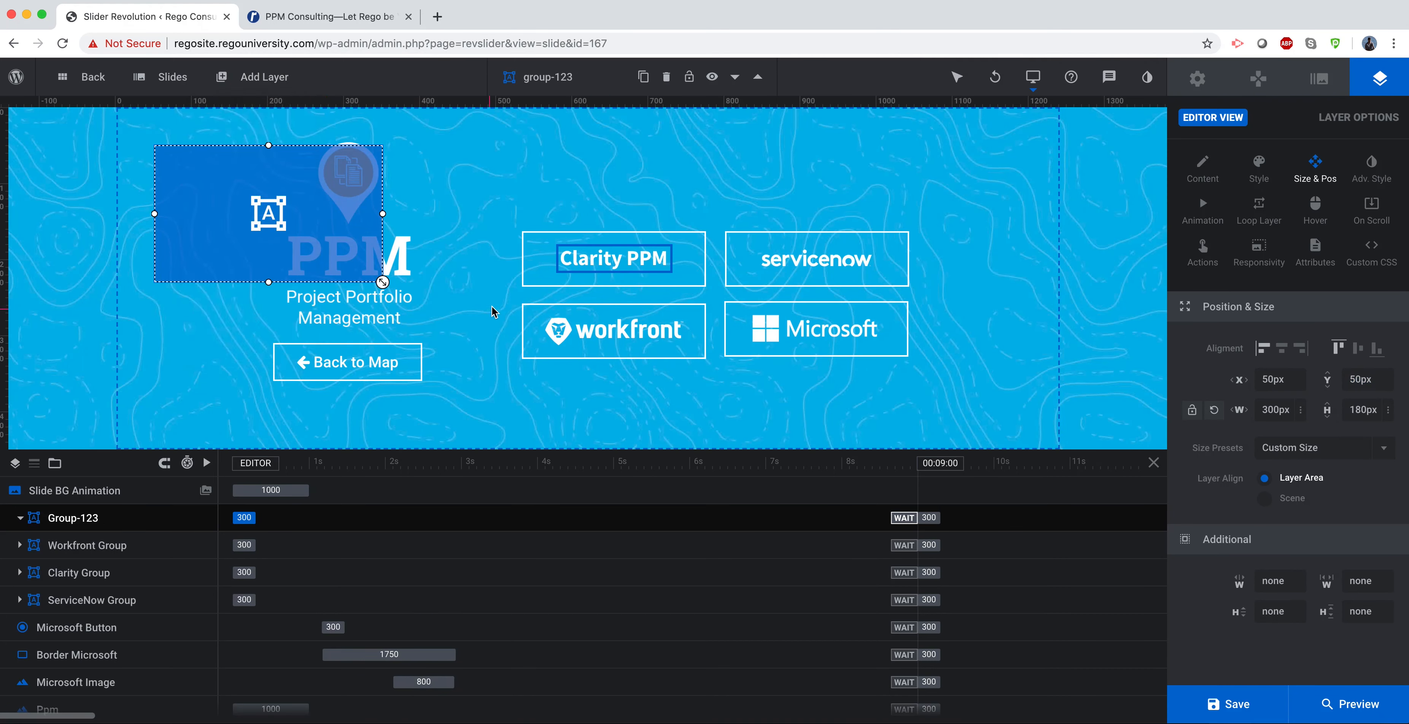
{"action": "double_click", "coordinate": [1276, 410]}
{"action": "type", "text": "250"}
{"action": "key", "text": "Tab"}
{"action": "type", "text": "8"}
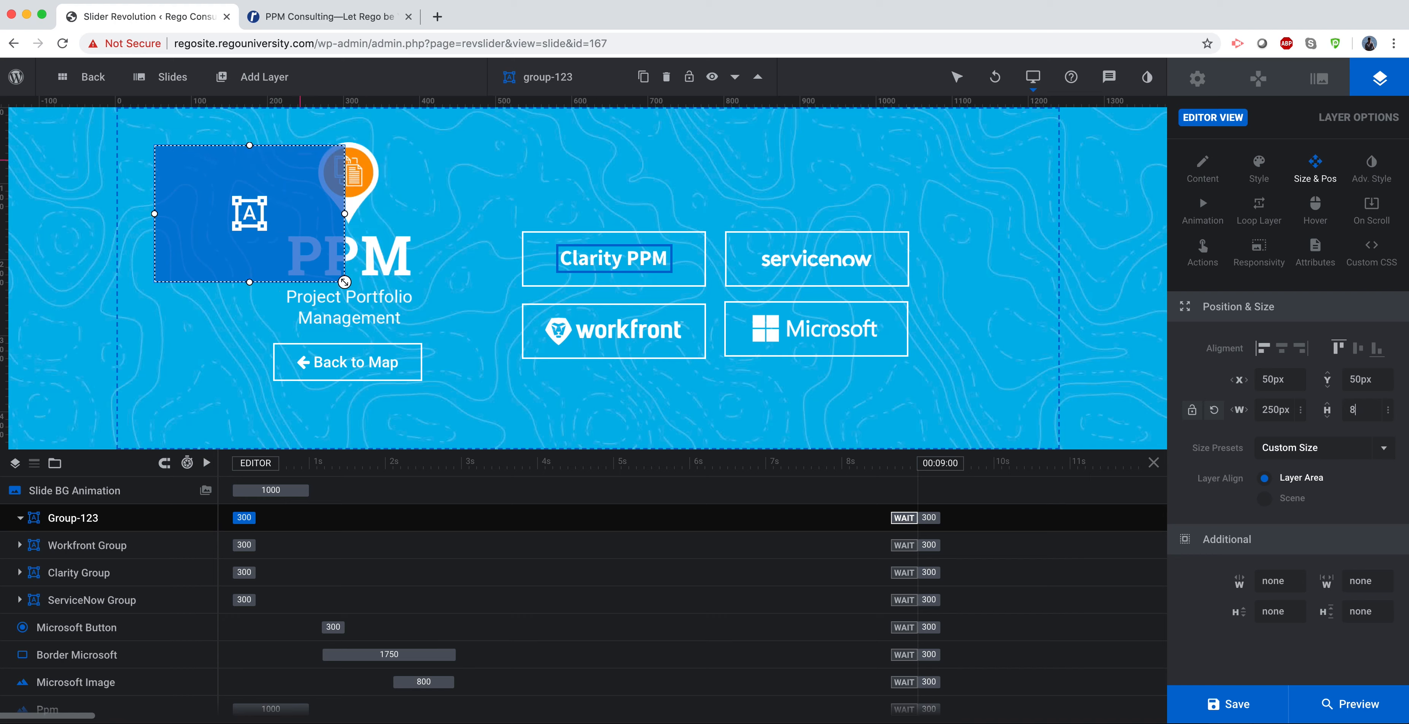
{"action": "key", "text": "Return"}
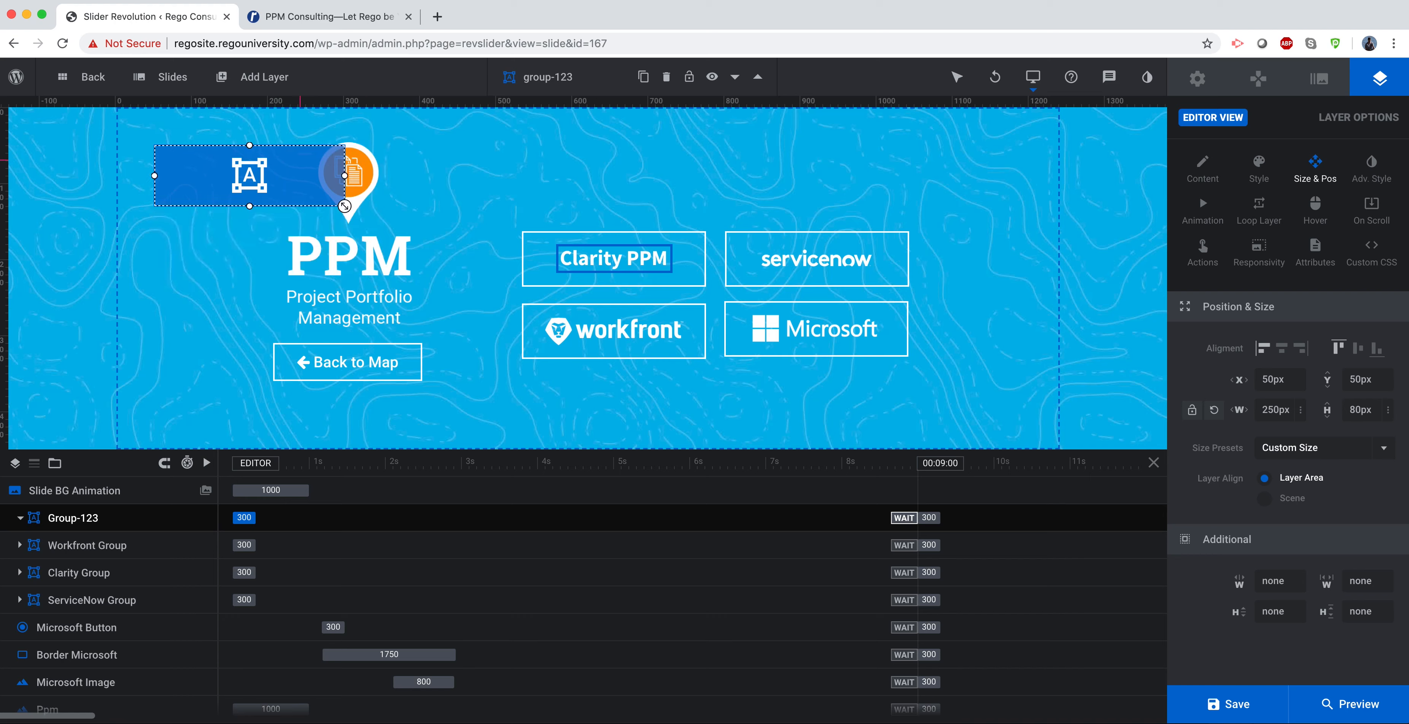
{"action": "left_click", "coordinate": [1281, 348]}
{"action": "left_click", "coordinate": [1360, 350]}
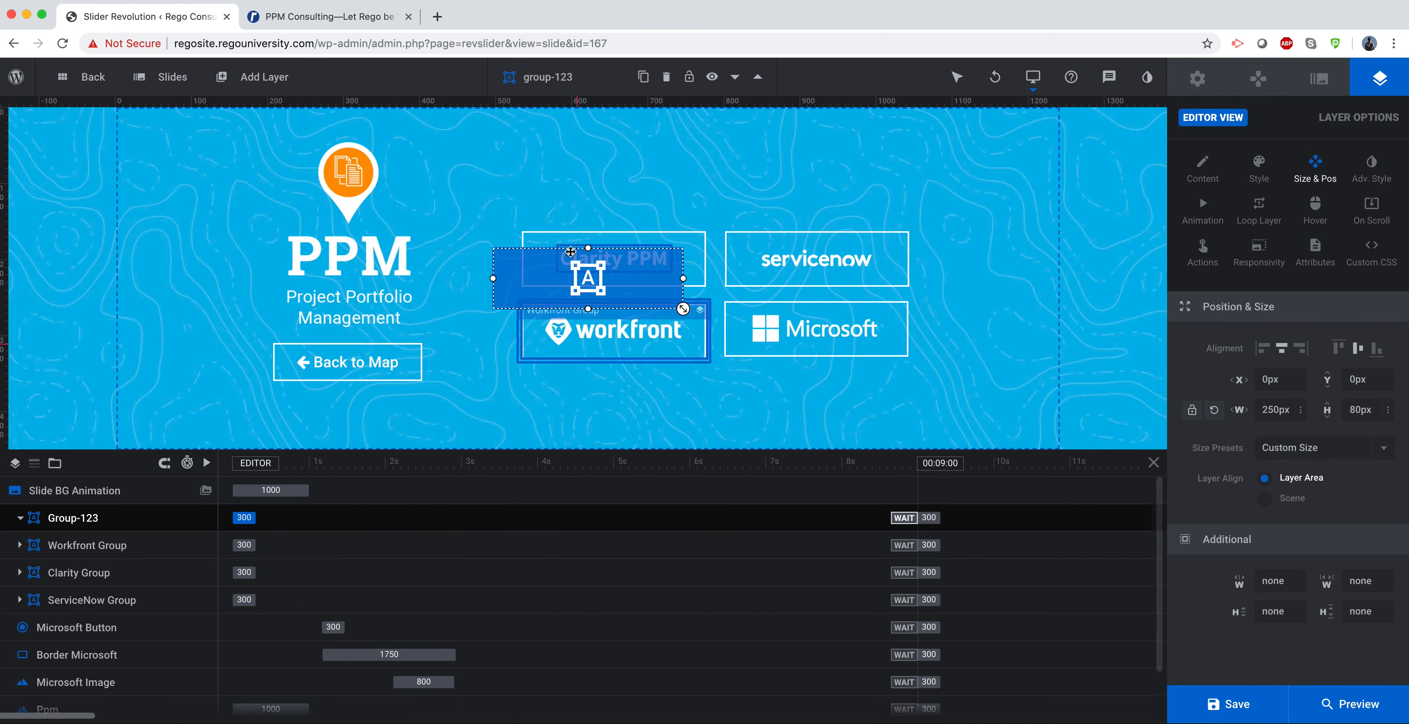
- Rename the new group layer "Microsoft Group"
{"action": "left_click", "coordinate": [612, 88]}
{"action": "type", "text": "Microsoft Group"}
{"action": "key", "text": "Return"}
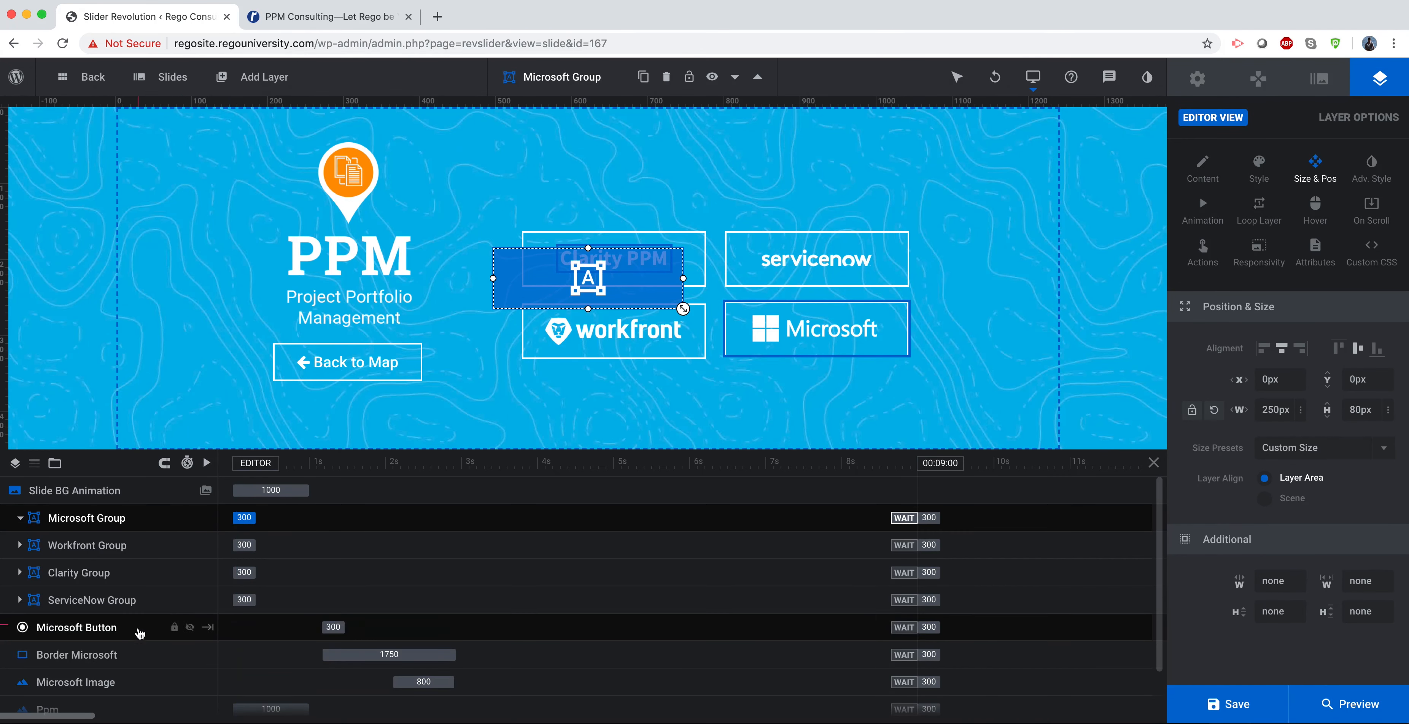
- Rename the Border Microsoft layer "Microsoft Border"
{"action": "left_click", "coordinate": [150, 655]}
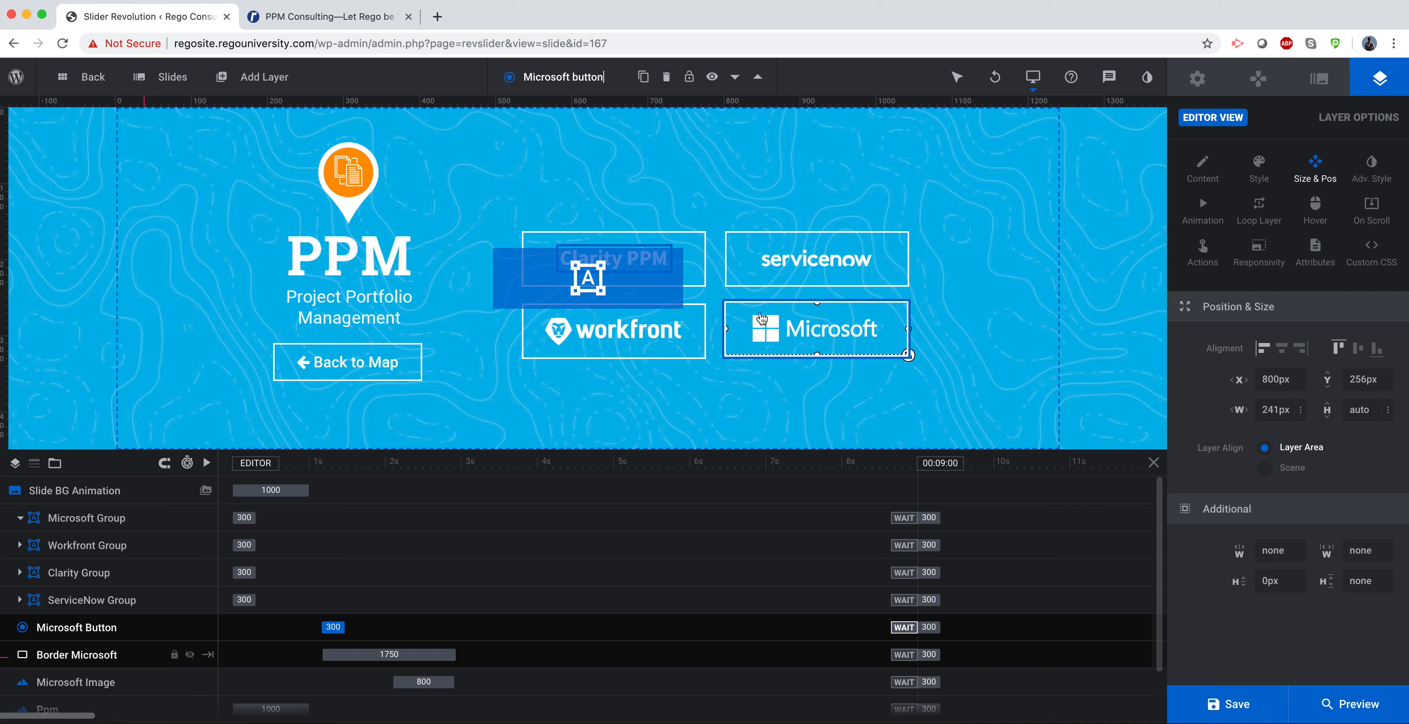
{"action": "left_click_drag", "start_coordinate": [604, 78], "coordinate": [522, 77]}
{"action": "type", "text": "Microsoft"}
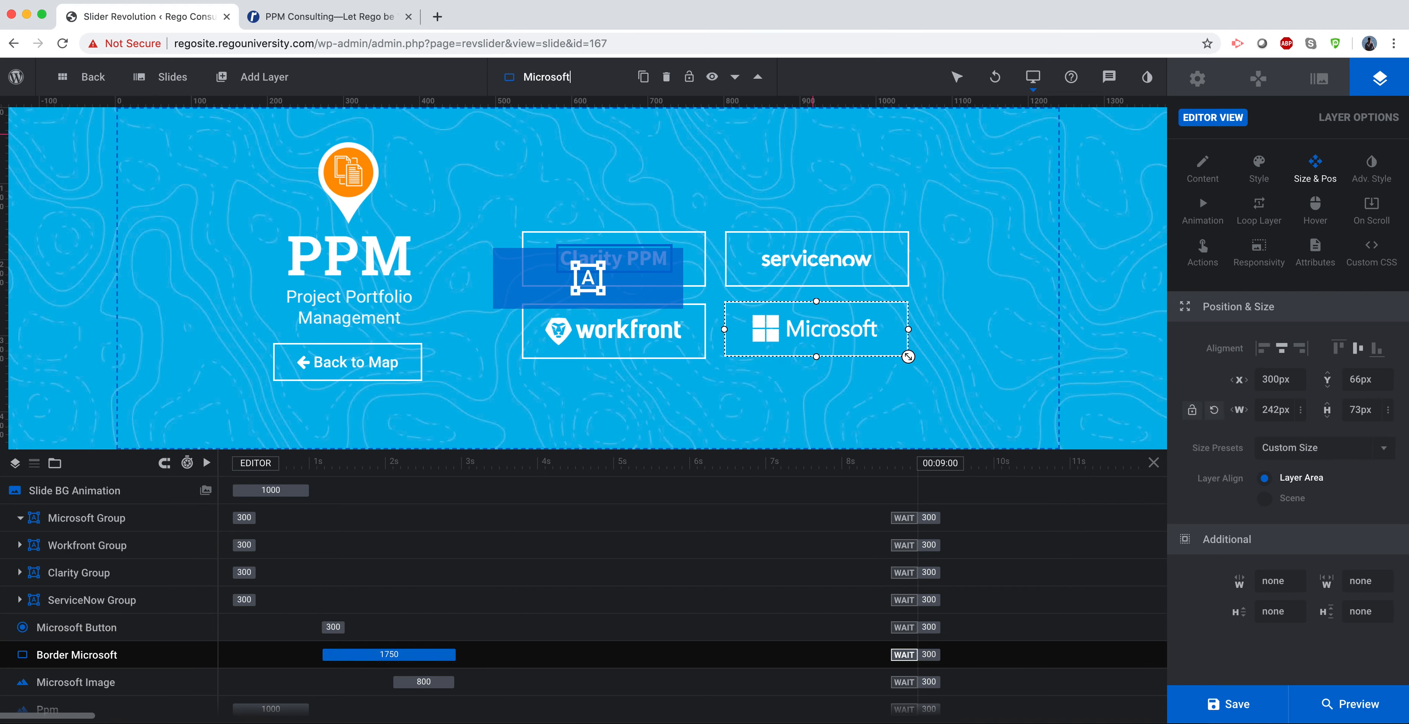
{"action": "type", "text": " Border"}
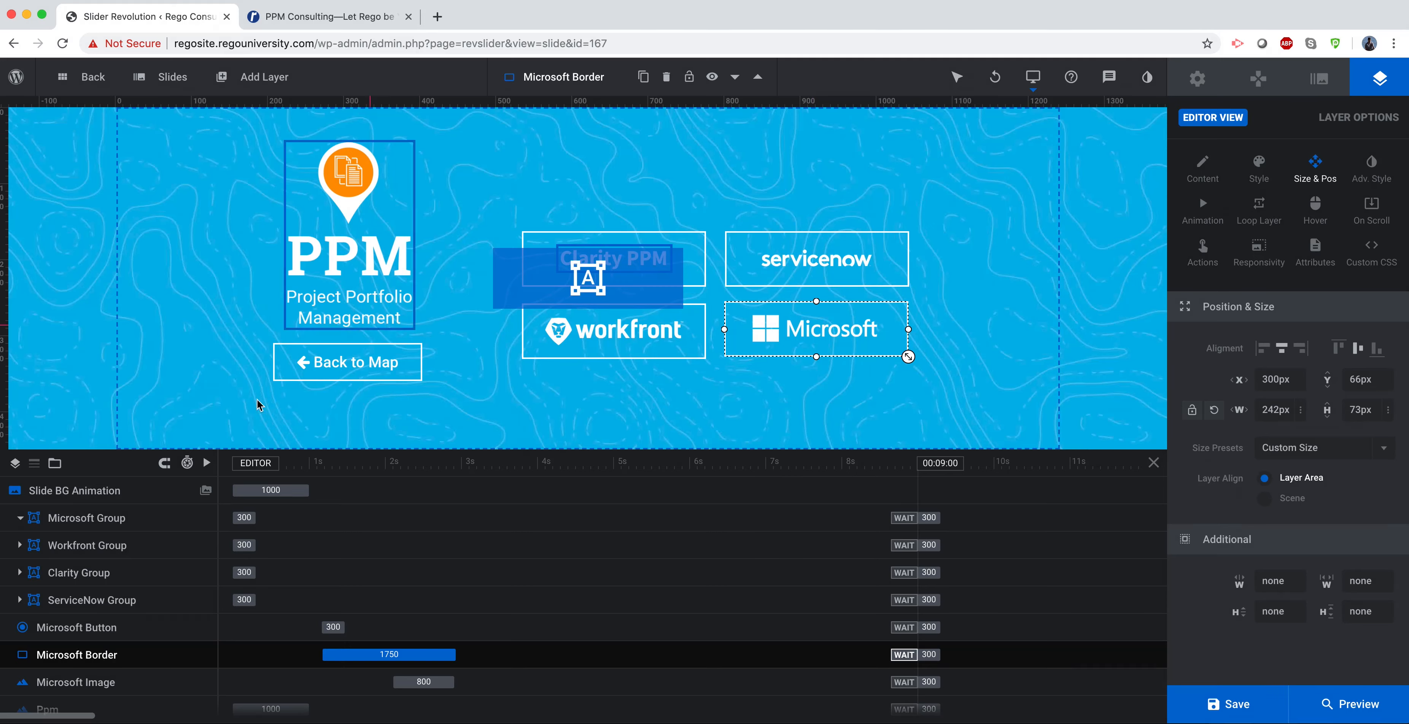
- Centre the Microsoft Button, Microsoft Border and Microsoft Image layers horizontally and vertically, with X and Y offsets of 0 px
{"action": "left_click", "coordinate": [139, 634]}
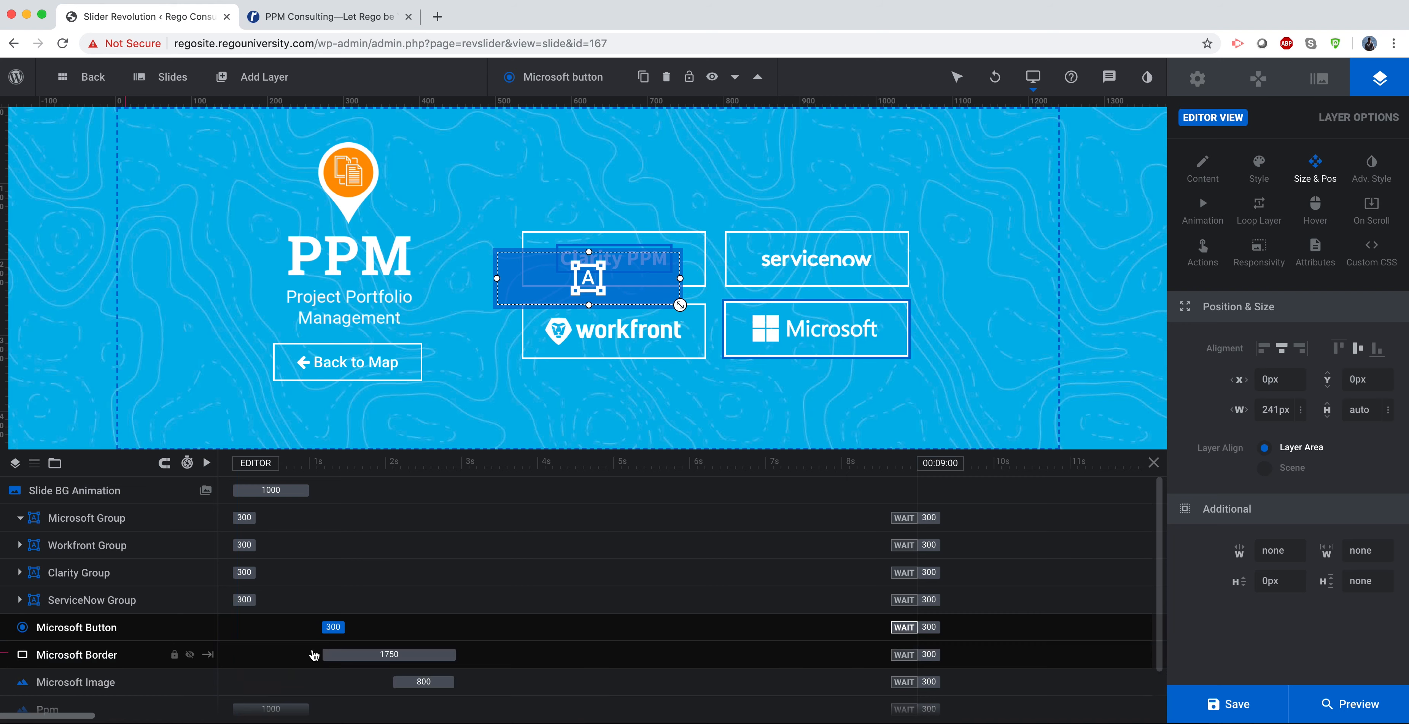
{"action": "left_click", "coordinate": [290, 657]}
{"action": "left_click", "coordinate": [1263, 348]}
{"action": "left_click", "coordinate": [1339, 348]}
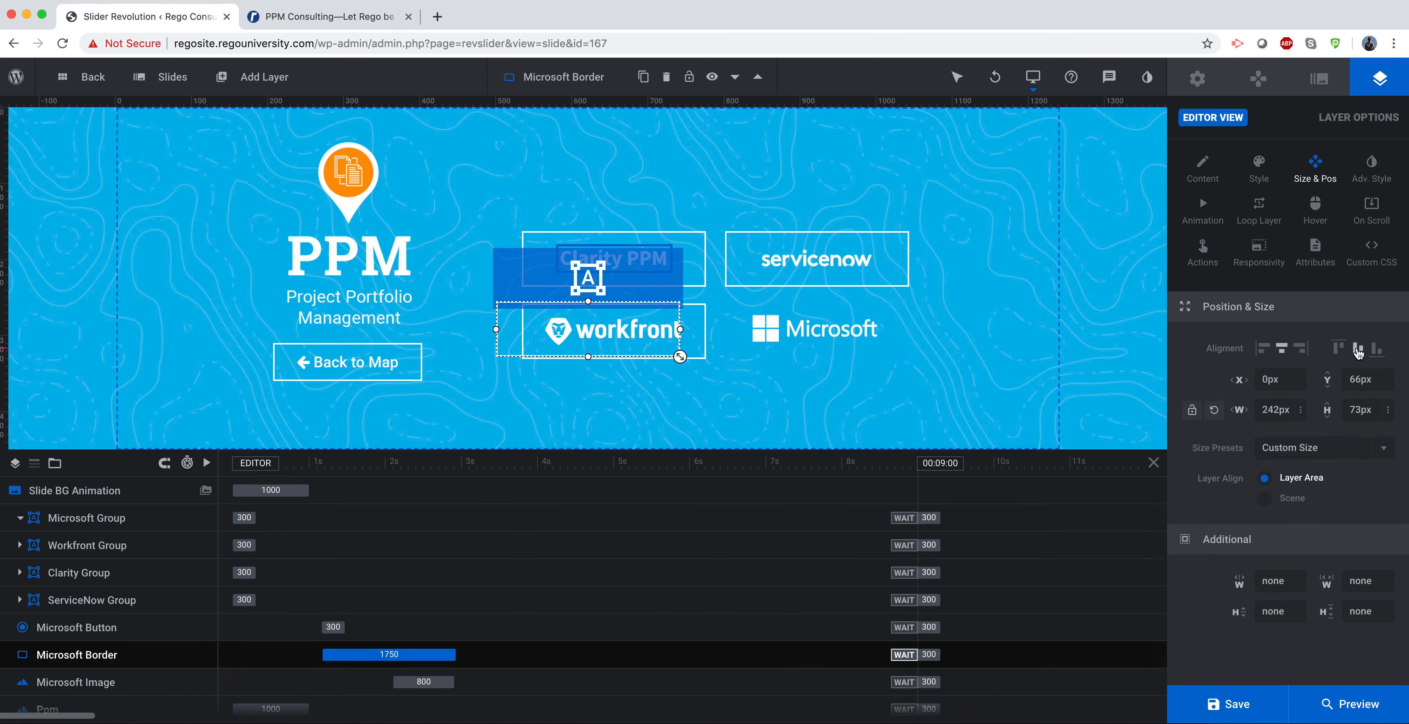
{"action": "left_click", "coordinate": [136, 689]}
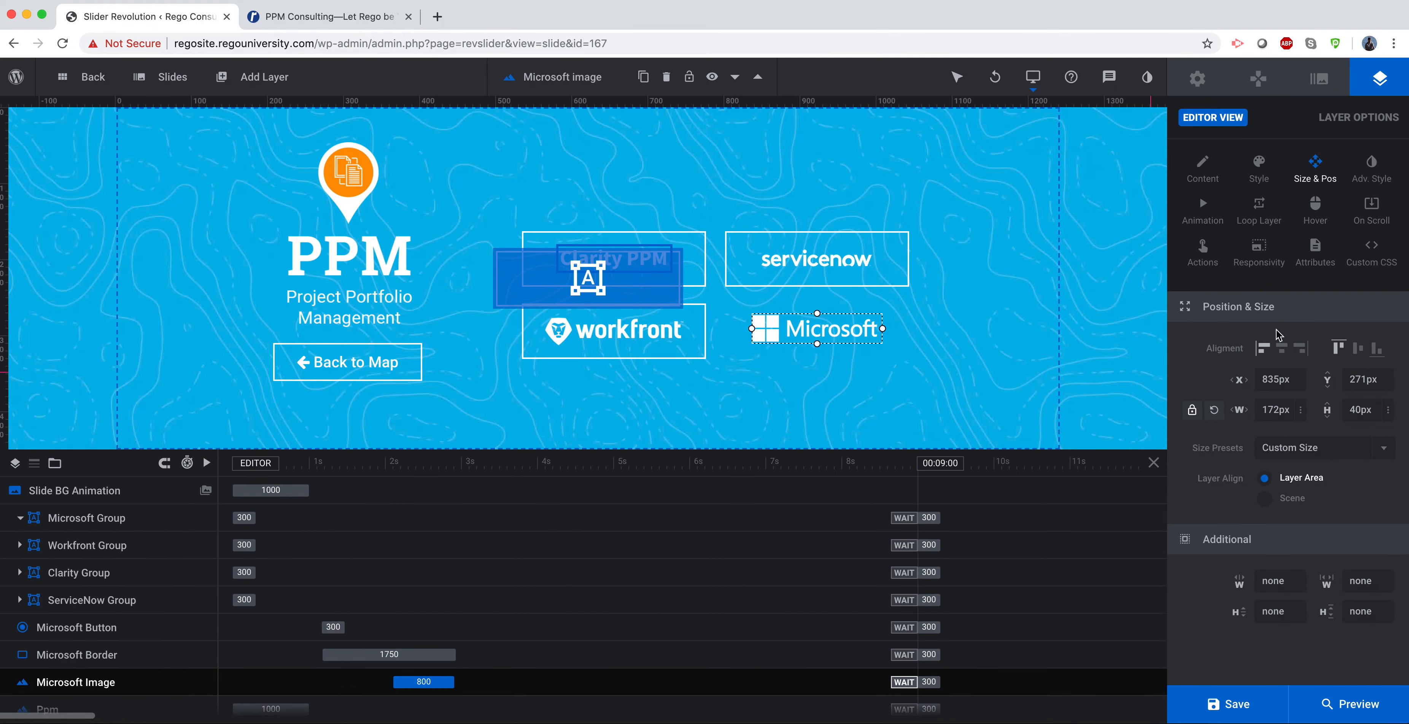
{"action": "left_click", "coordinate": [1263, 348]}
{"action": "left_click", "coordinate": [1358, 348]}
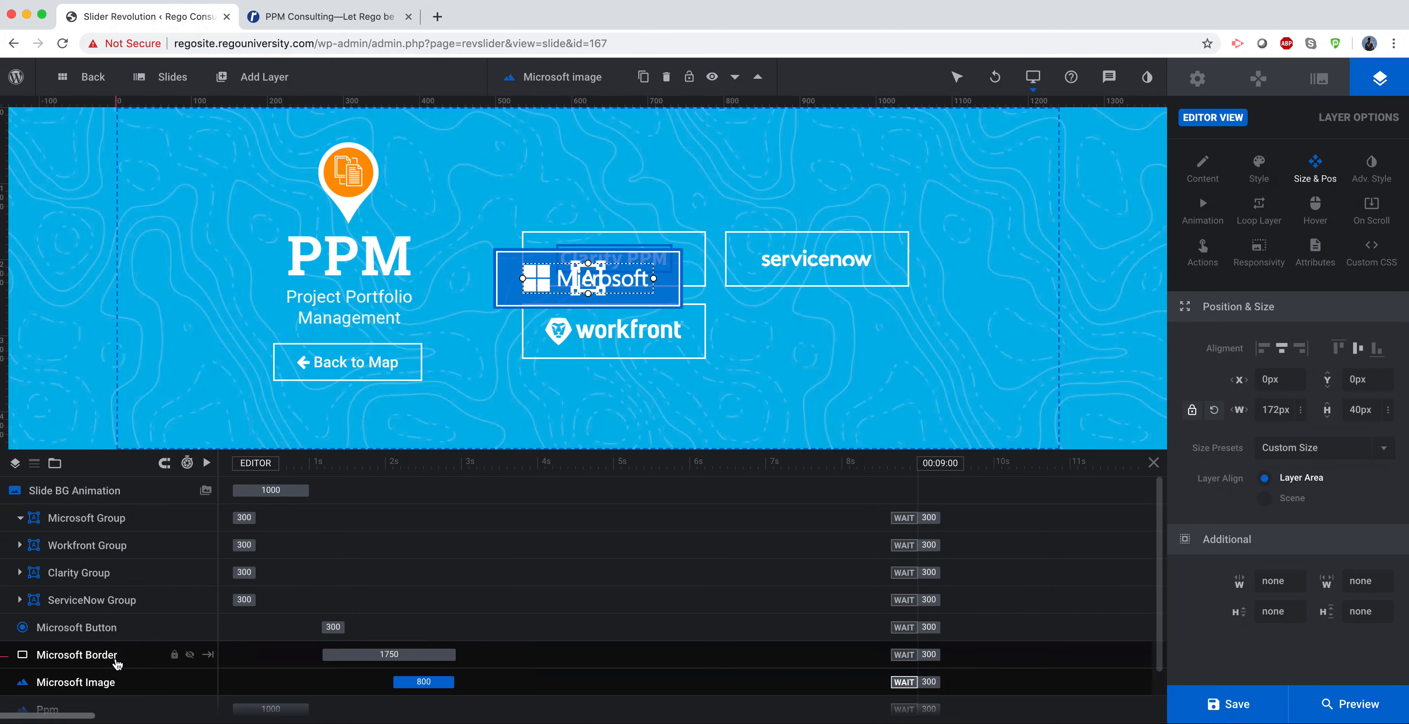
- Move the Microsoft Button and Microsoft Border layers into the Microsoft Group and bring the Microsoft Image layer directly beneath them
{"action": "left_click_drag", "start_coordinate": [131, 629], "coordinate": [156, 541]}
{"action": "left_click_drag", "start_coordinate": [132, 666], "coordinate": [141, 570]}
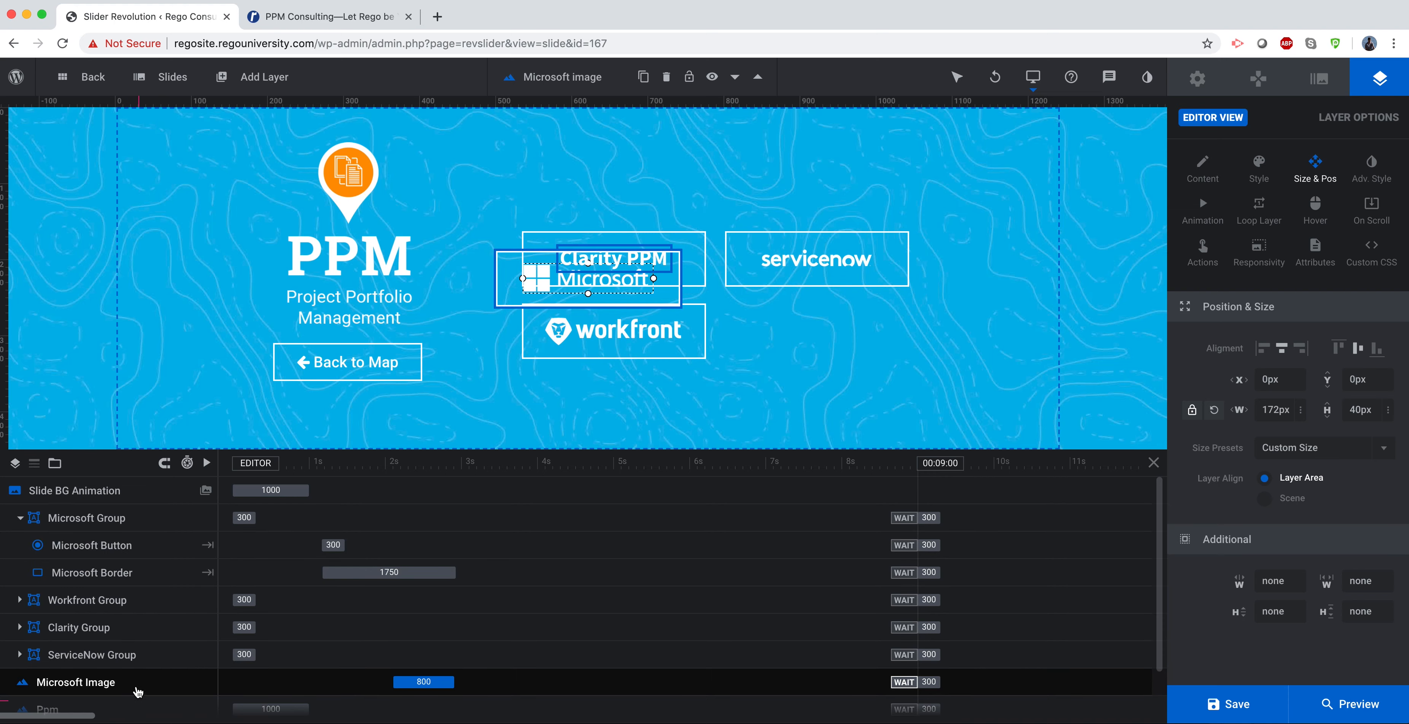
{"action": "left_click_drag", "start_coordinate": [131, 684], "coordinate": [134, 599]}
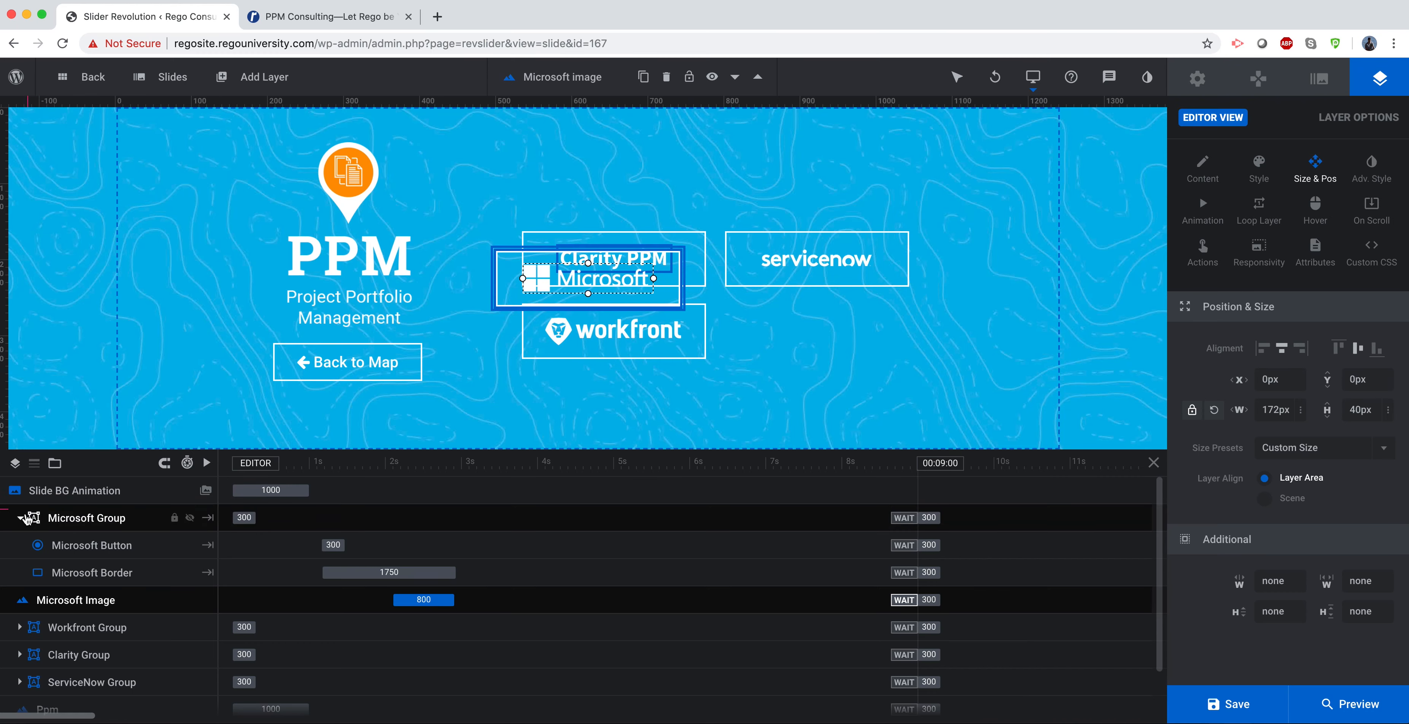
- Place the Microsoft Group below the ServiceNow Group at X about 300 px and set its Y position to 69 px to match the Workfront Group
{"action": "left_click", "coordinate": [108, 525]}
{"action": "left_click_drag", "start_coordinate": [513, 265], "coordinate": [740, 320]}
{"action": "left_click", "coordinate": [670, 309]}
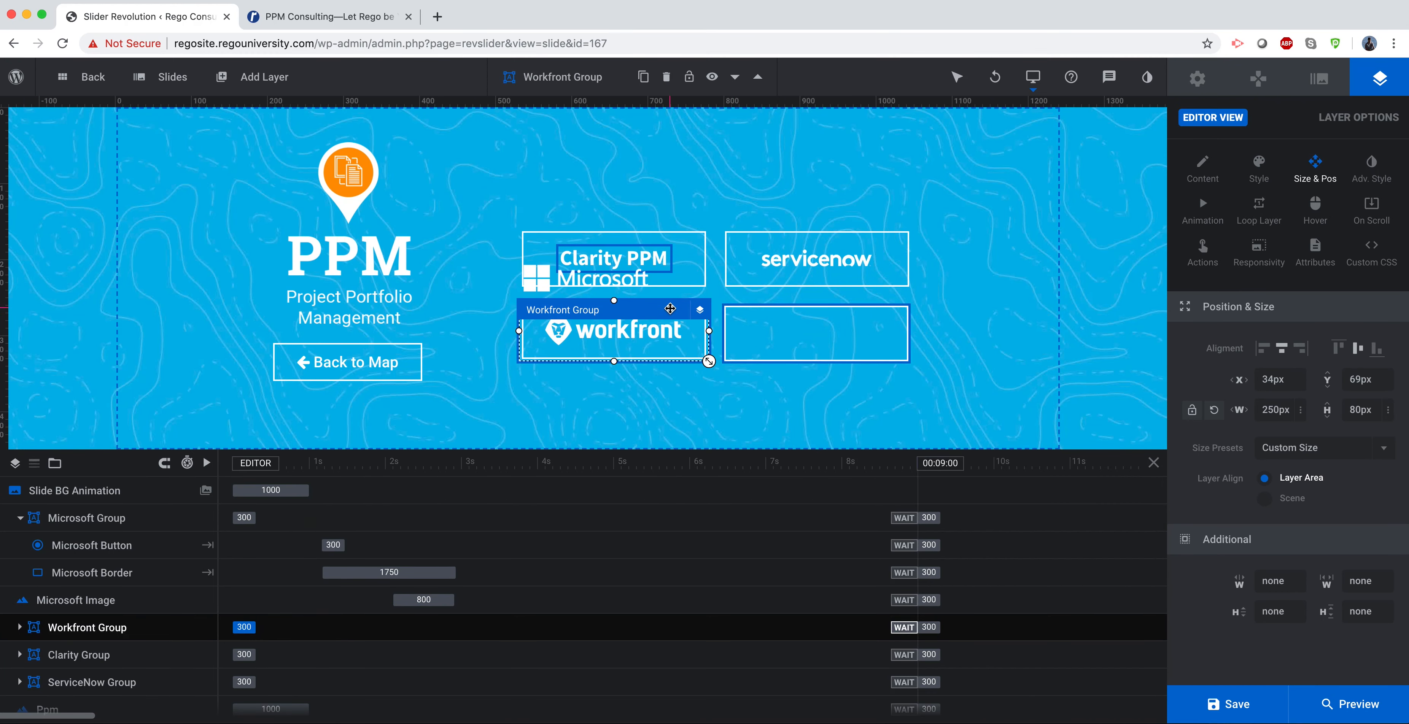
{"action": "left_click", "coordinate": [904, 324]}
{"action": "double_click", "coordinate": [1360, 380]}
{"action": "type", "text": "69"}
{"action": "key", "text": "Return"}
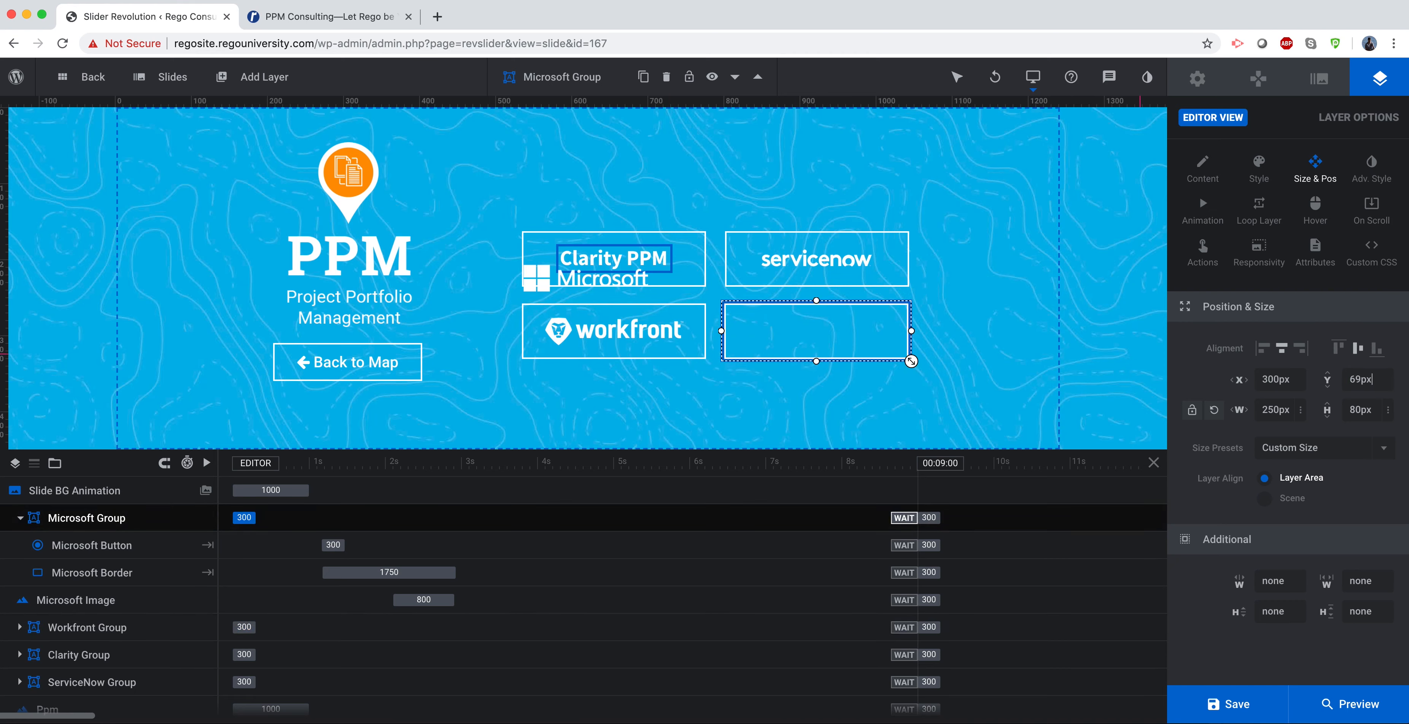
- Compare the positions of the ServiceNow and Microsoft groups and set the ServiceNow Group's X position to 300 px
{"action": "left_click", "coordinate": [802, 233]}
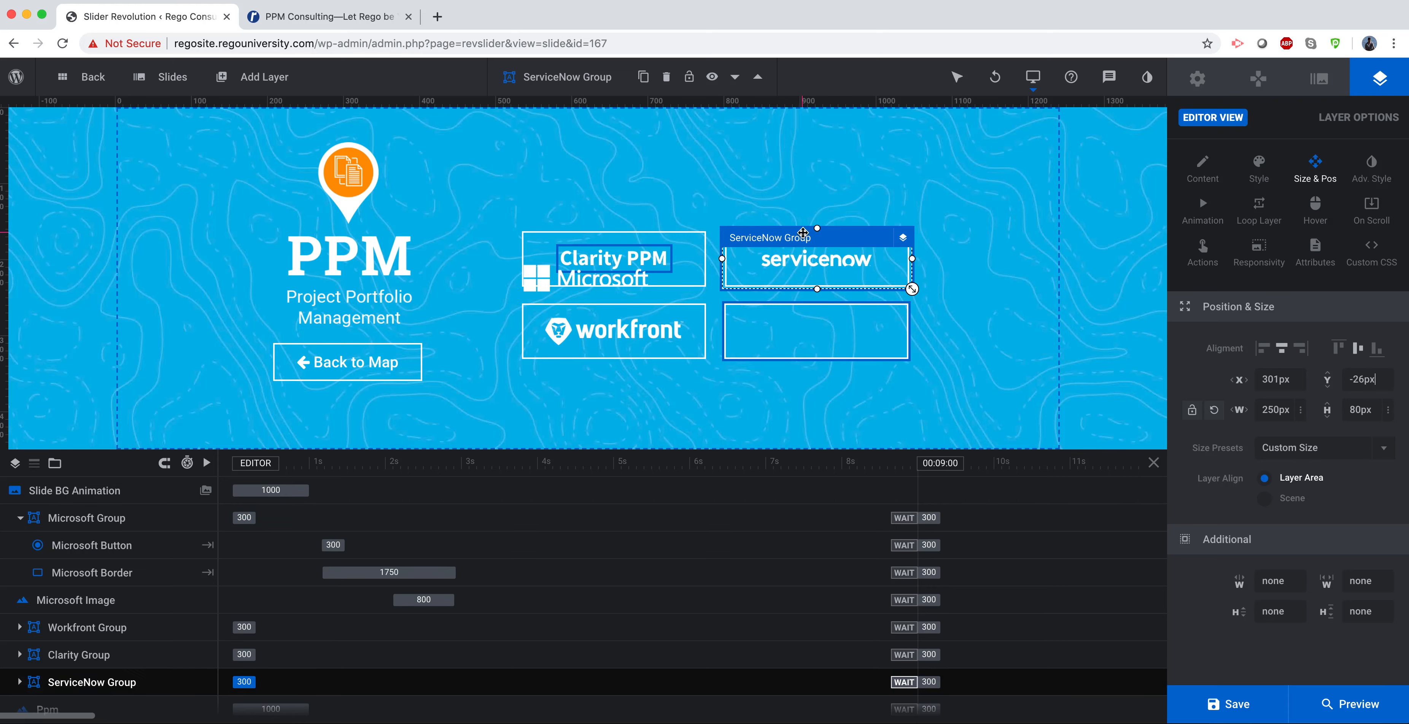
{"action": "left_click", "coordinate": [811, 309]}
{"action": "left_click", "coordinate": [1362, 381]}
{"action": "left_click", "coordinate": [1369, 381]}
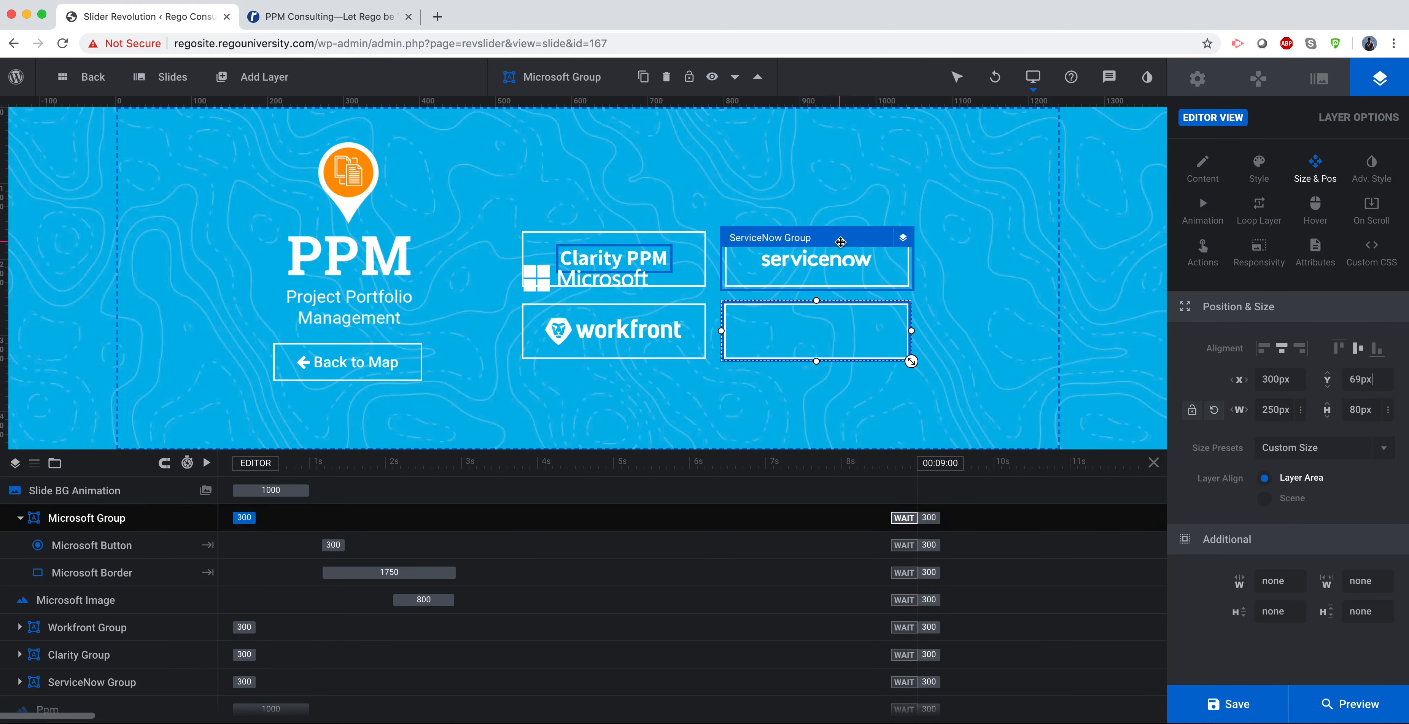
{"action": "left_click", "coordinate": [849, 256]}
{"action": "left_click", "coordinate": [831, 311]}
{"action": "left_click", "coordinate": [1275, 383]}
{"action": "left_click", "coordinate": [1358, 414]}
{"action": "left_click", "coordinate": [841, 239]}
{"action": "double_click", "coordinate": [1285, 381]}
{"action": "type", "text": "300"}
{"action": "key", "text": "Return"}
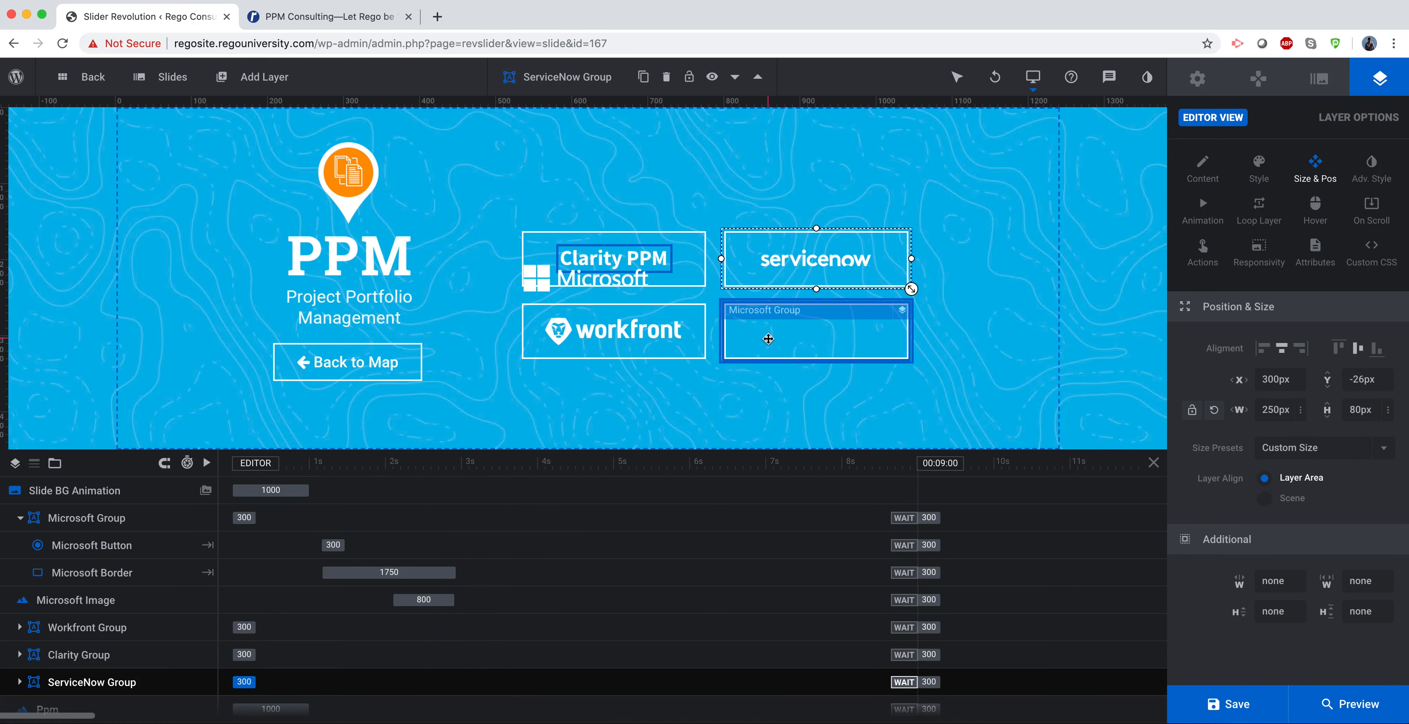
- Nest the Microsoft Image layer inside the Microsoft Group under the Microsoft Border, and collapse the group in the layer list
{"action": "left_click", "coordinate": [768, 340]}
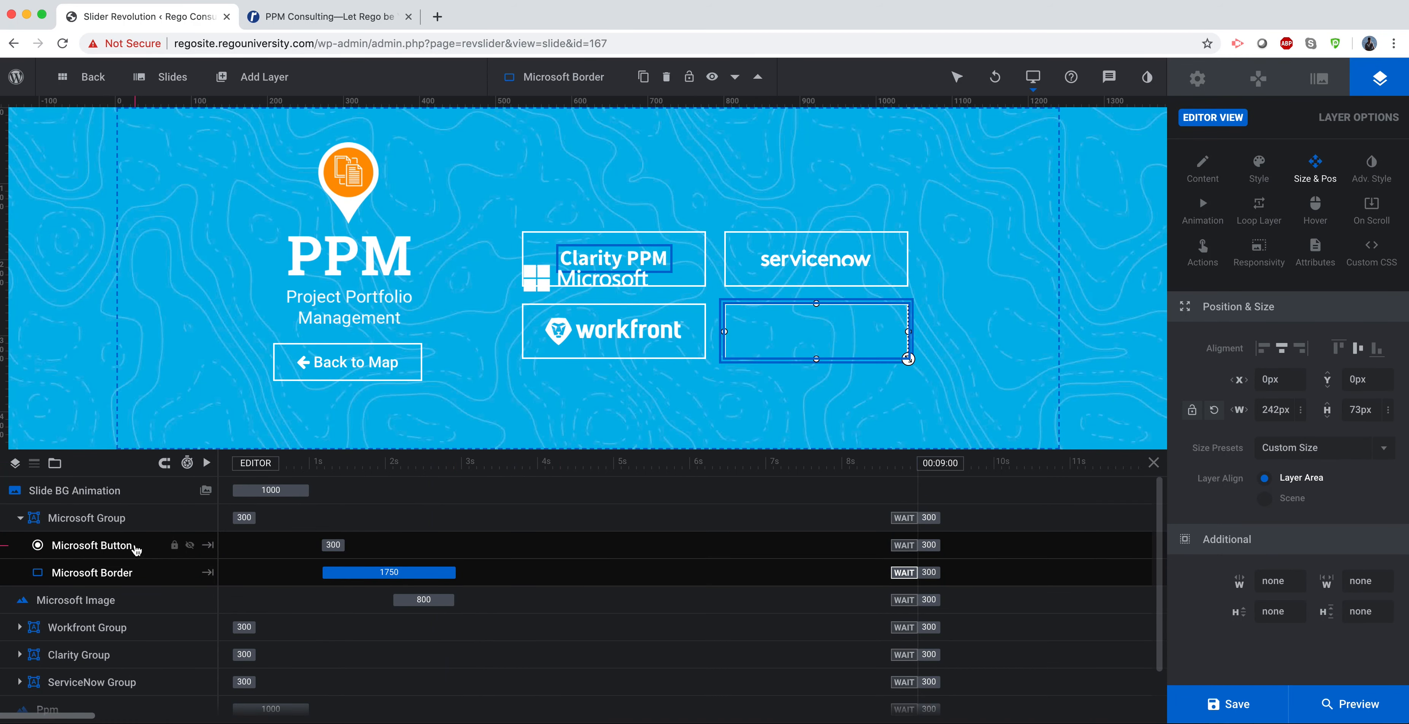
{"action": "scroll", "coordinate": [164, 578], "scroll_direction": "down", "scroll_amount": 2}
{"action": "scroll", "coordinate": [158, 623], "scroll_direction": "up", "scroll_amount": 2}
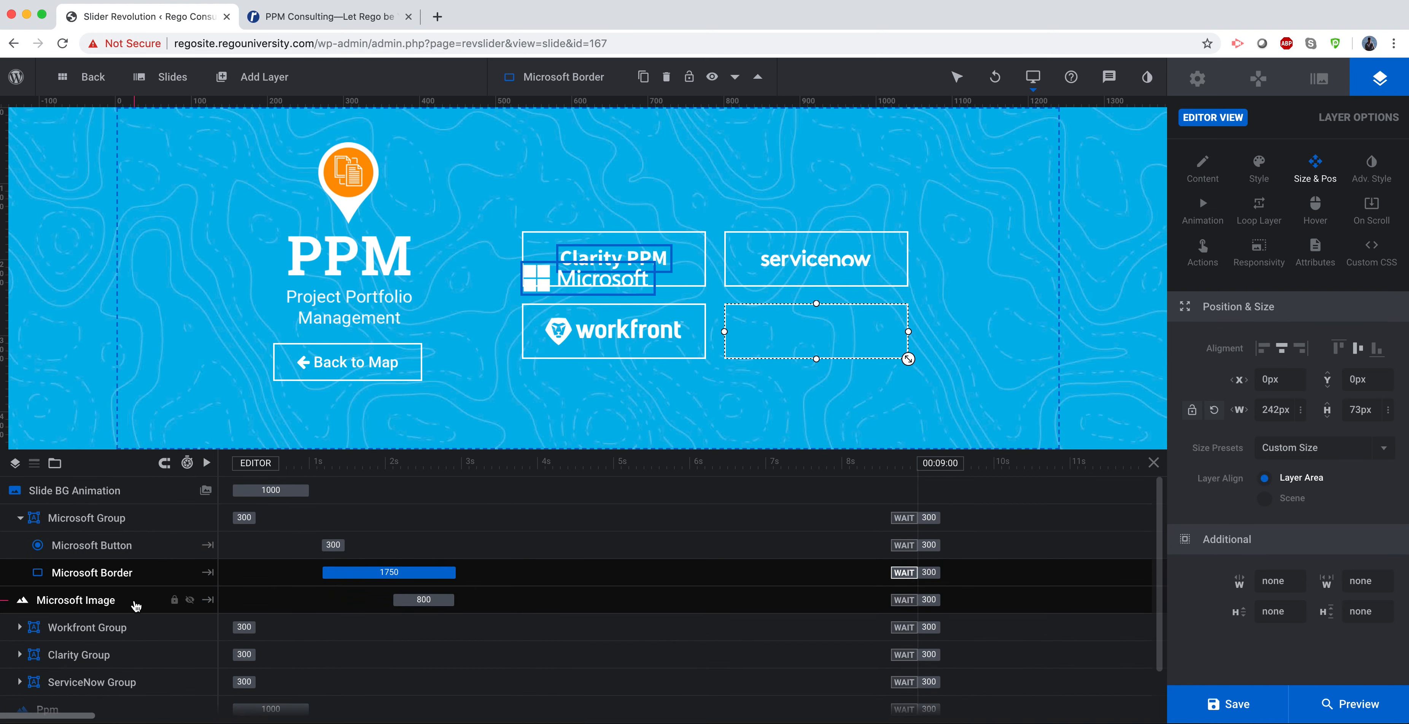
{"action": "left_click", "coordinate": [121, 605]}
{"action": "left_click_drag", "start_coordinate": [130, 604], "coordinate": [143, 590]}
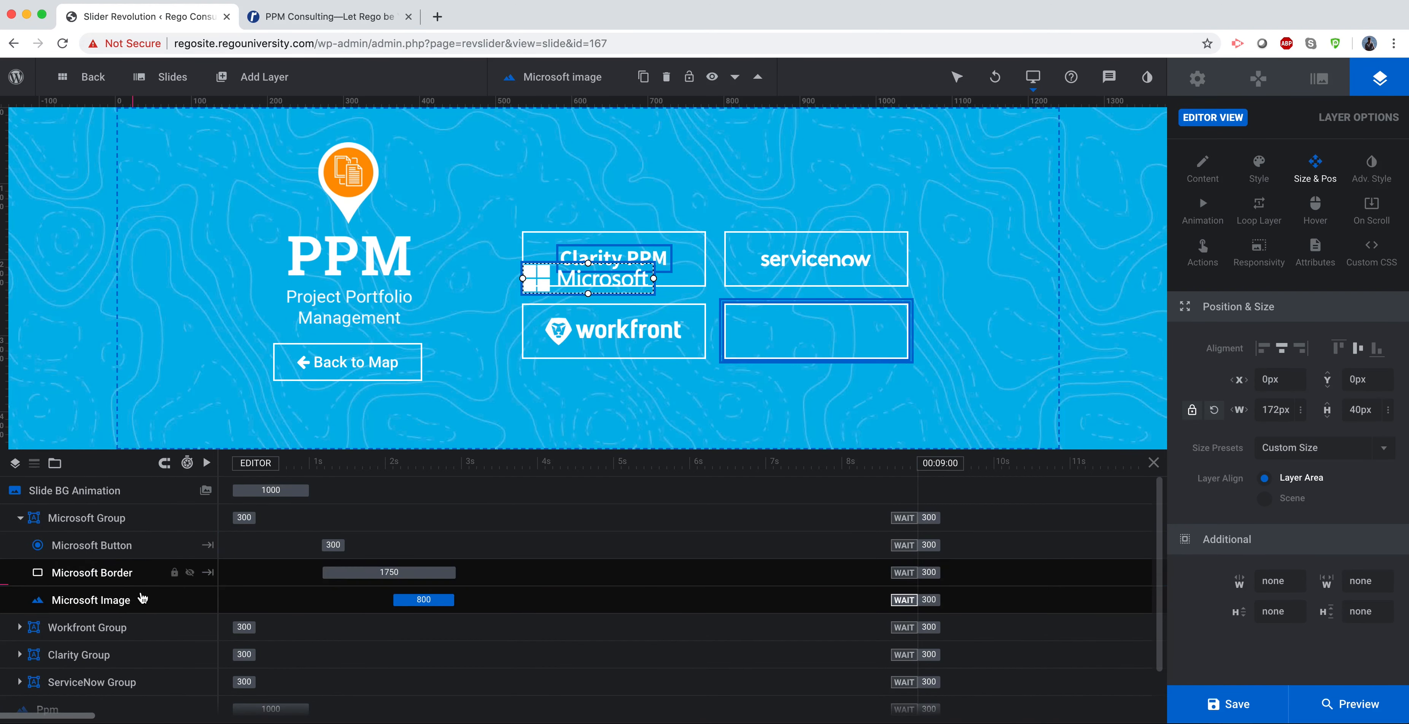
{"action": "left_click", "coordinate": [20, 518]}
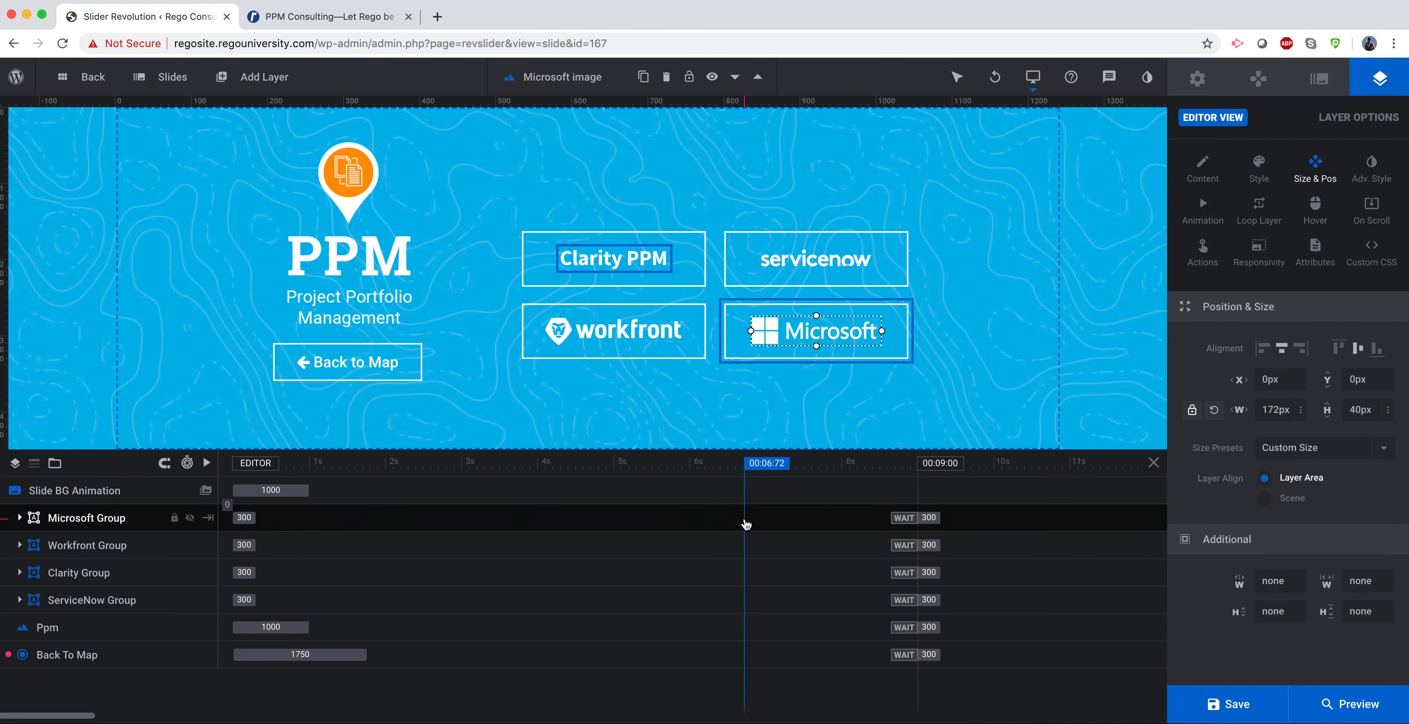
- Play the PPM slide's timeline animation and save the slide
{"action": "left_click", "coordinate": [206, 463]}
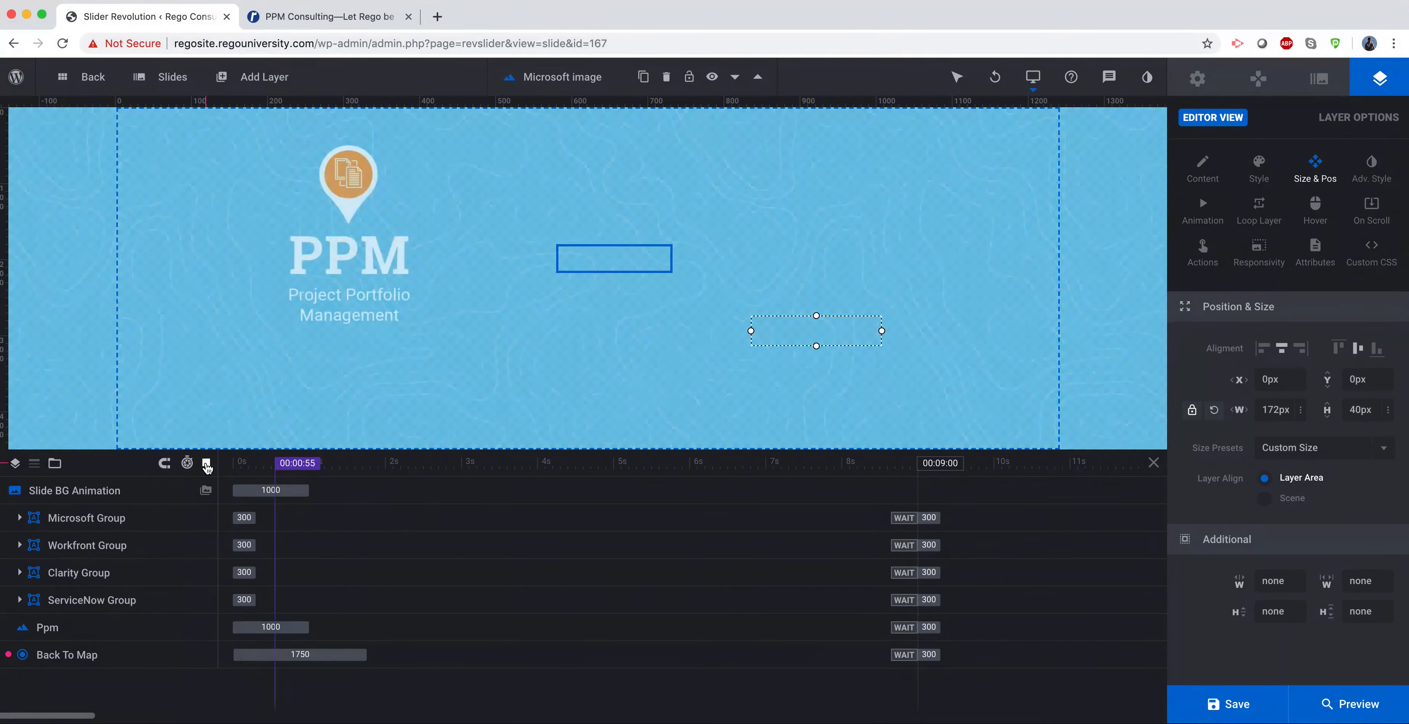
{"action": "left_click", "coordinate": [1258, 706]}
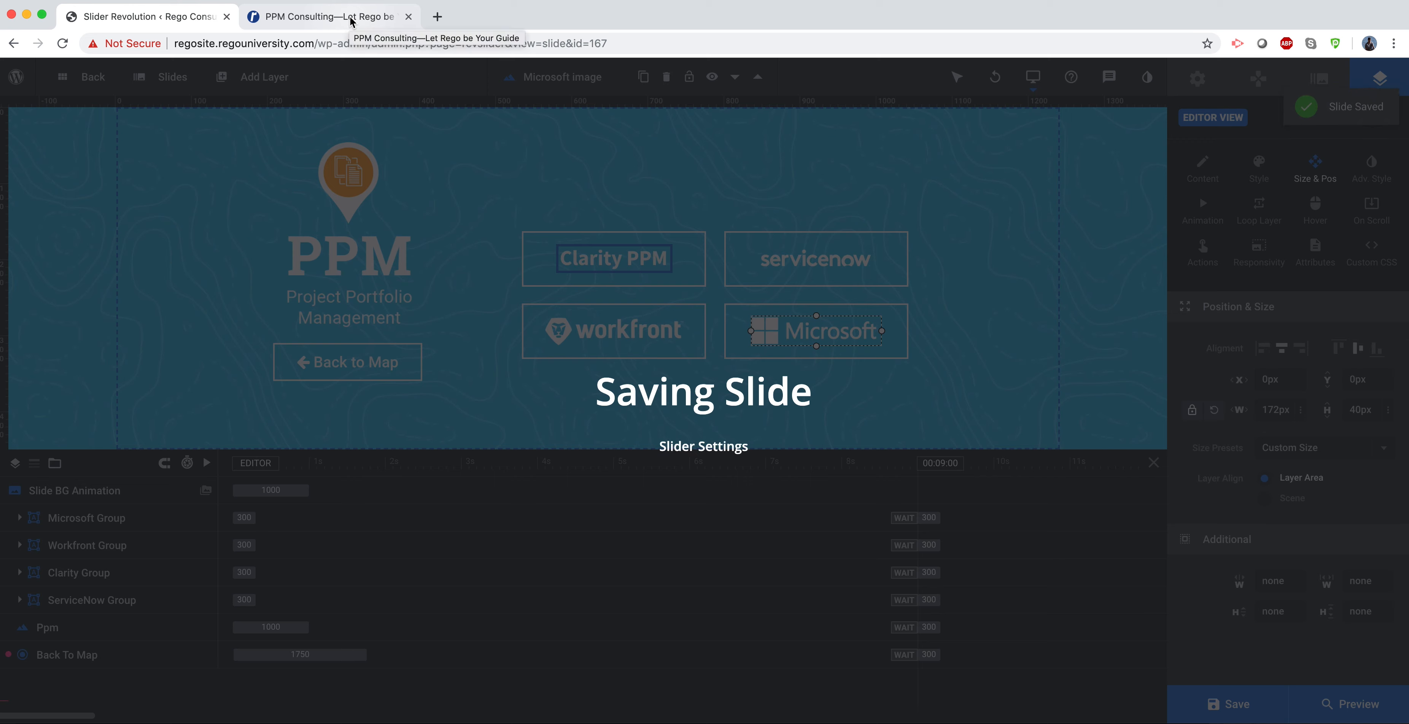
- Switch to the live PPM Consulting page and view the AGILE, APM and WORK slides, returning to the map after each
{"action": "left_click", "coordinate": [351, 21]}
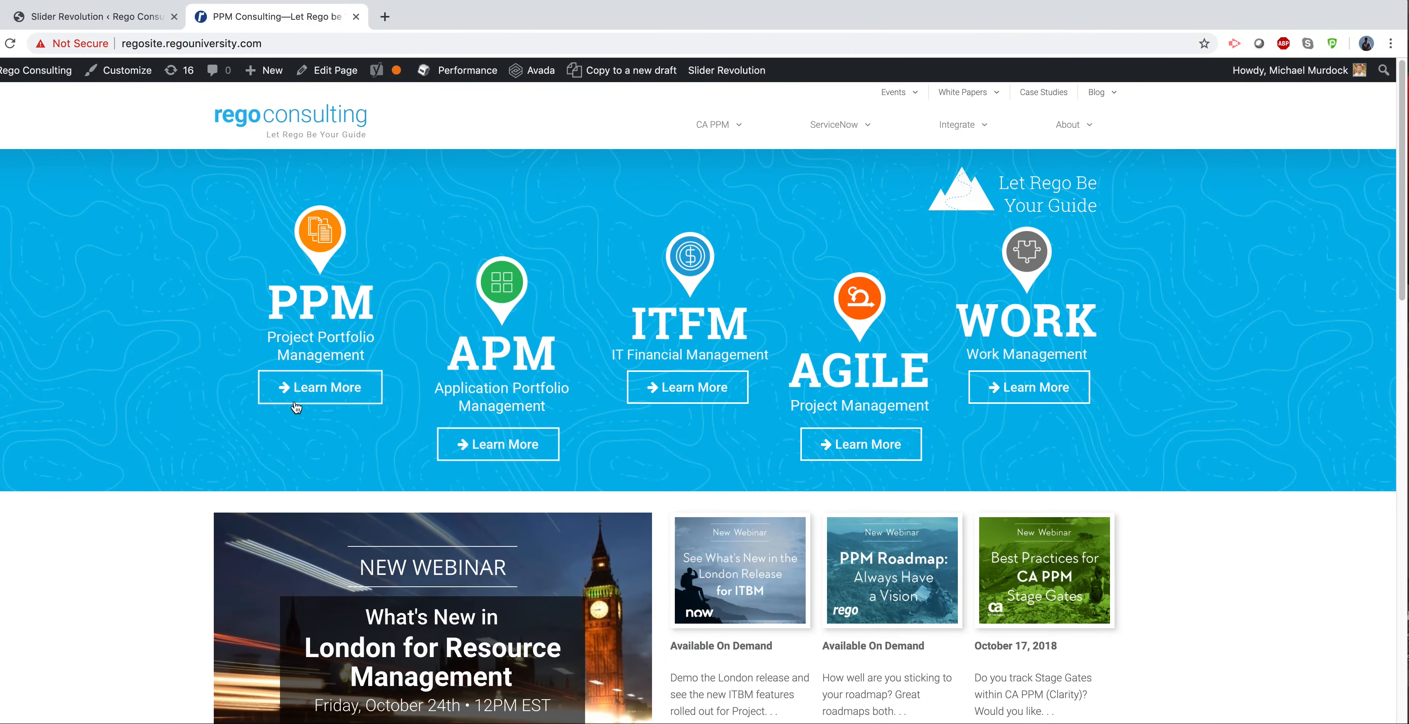
{"action": "left_click", "coordinate": [871, 449]}
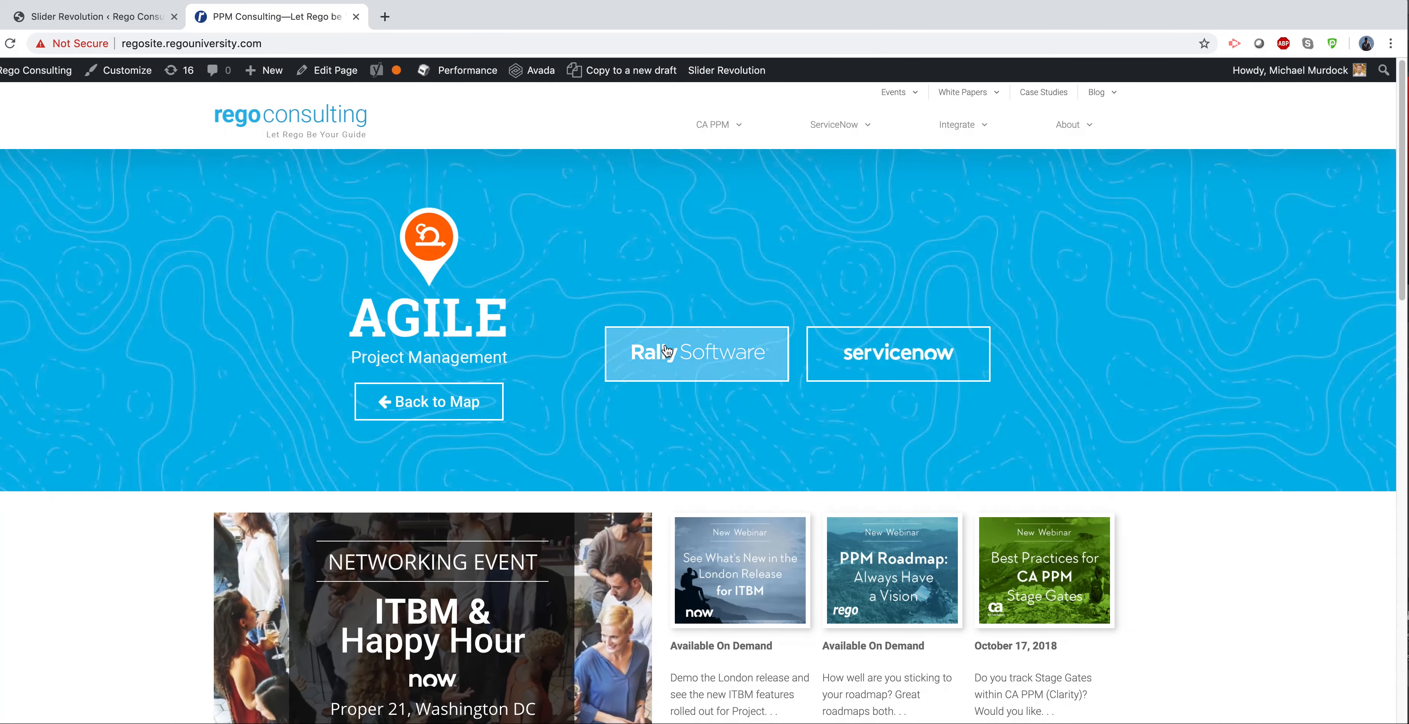
{"action": "left_click", "coordinate": [451, 394]}
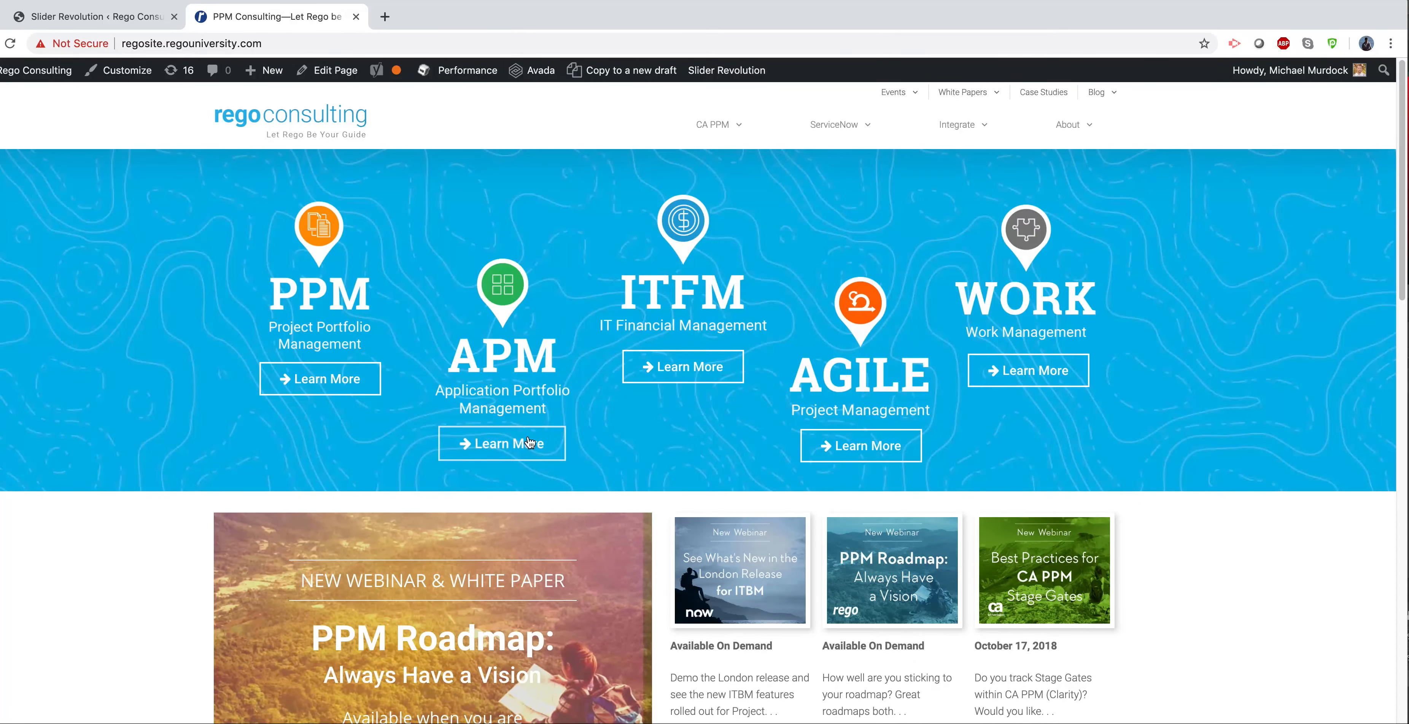
{"action": "left_click", "coordinate": [528, 442]}
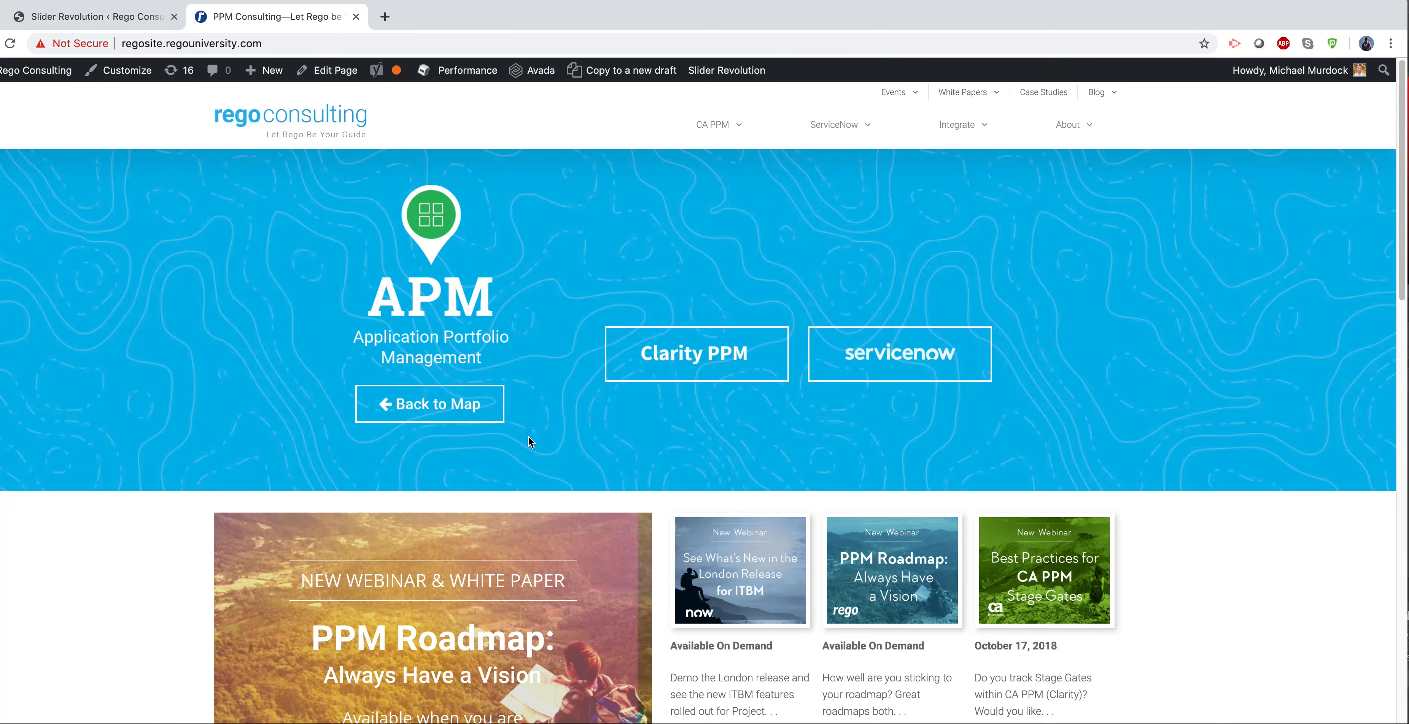
{"action": "left_click", "coordinate": [406, 410]}
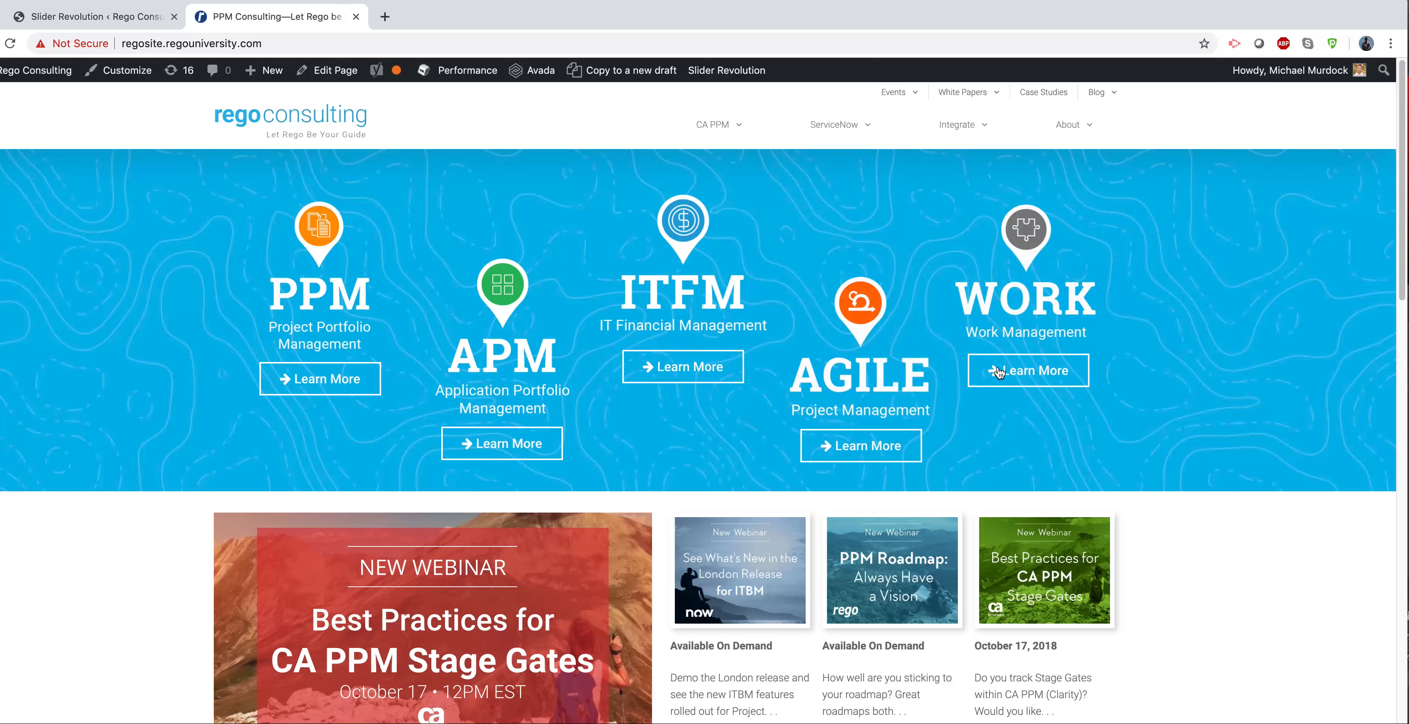
{"action": "left_click", "coordinate": [1006, 375]}
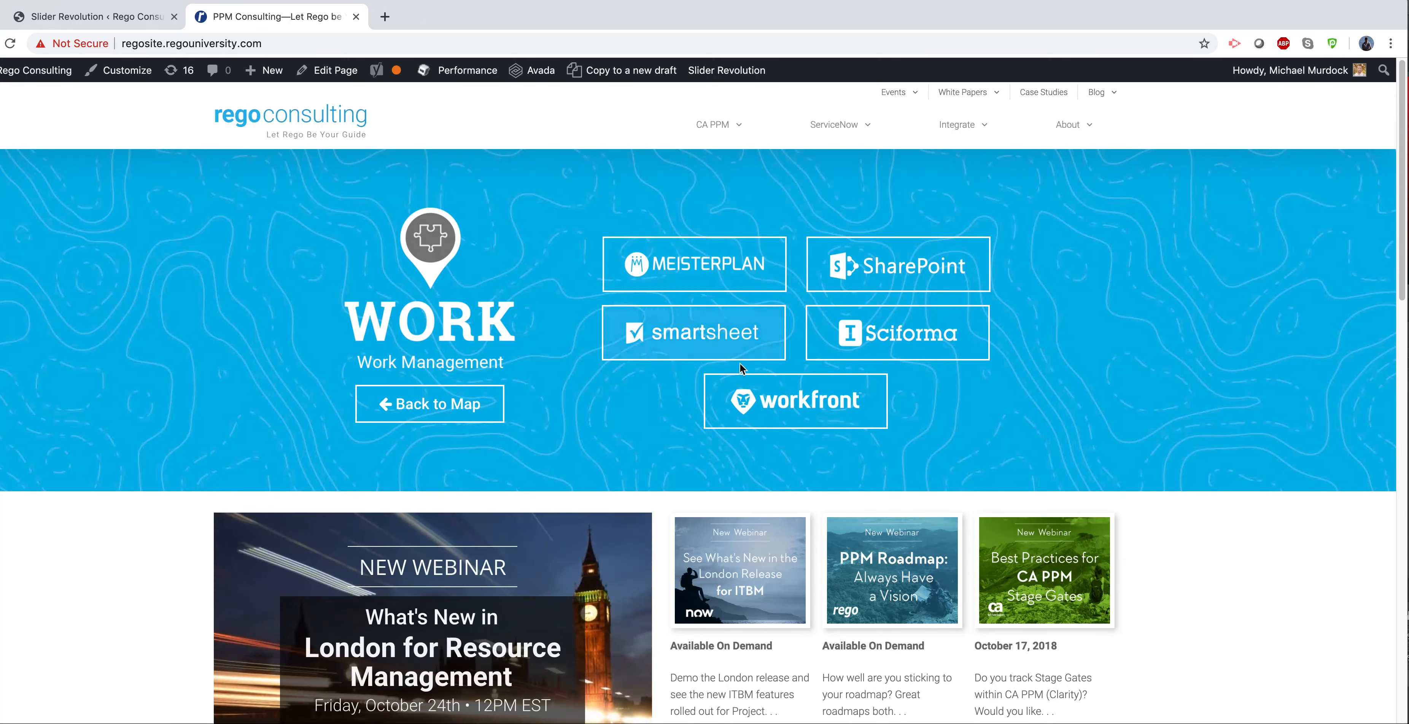
{"action": "left_click", "coordinate": [419, 406]}
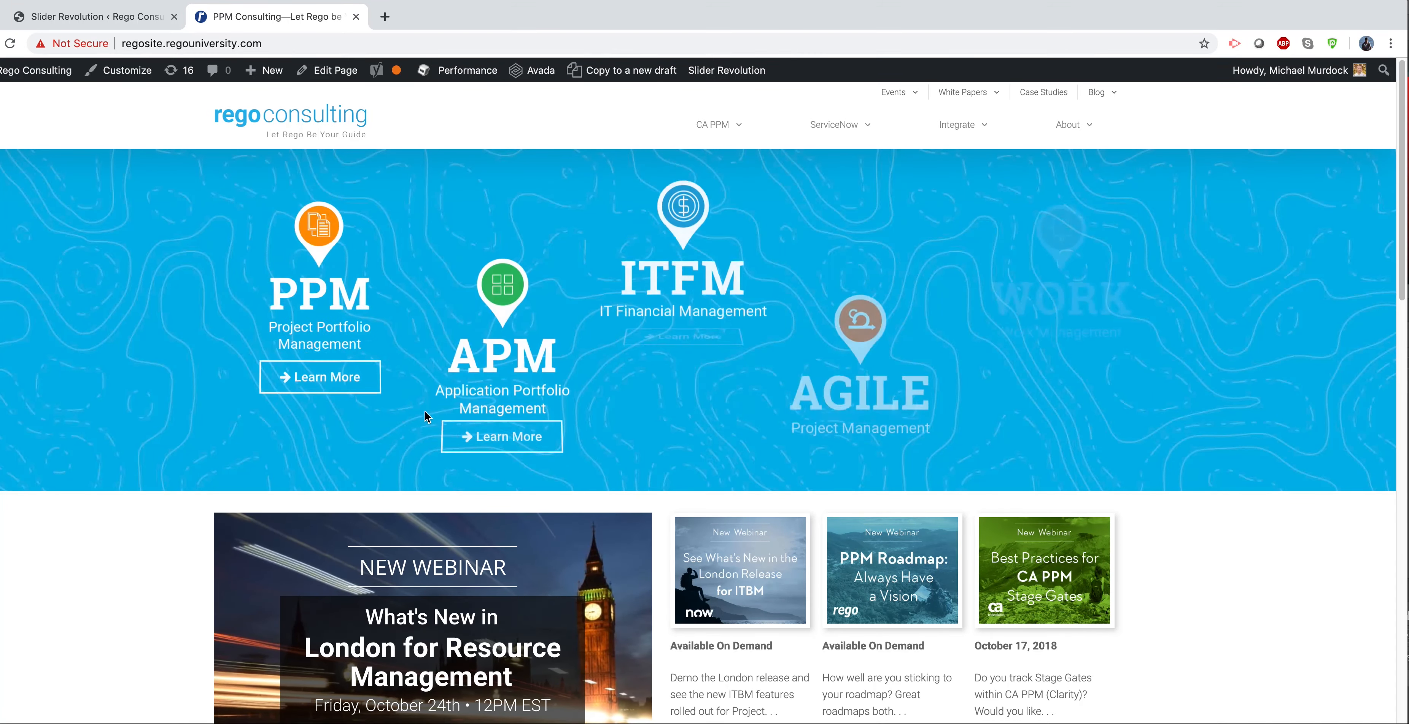